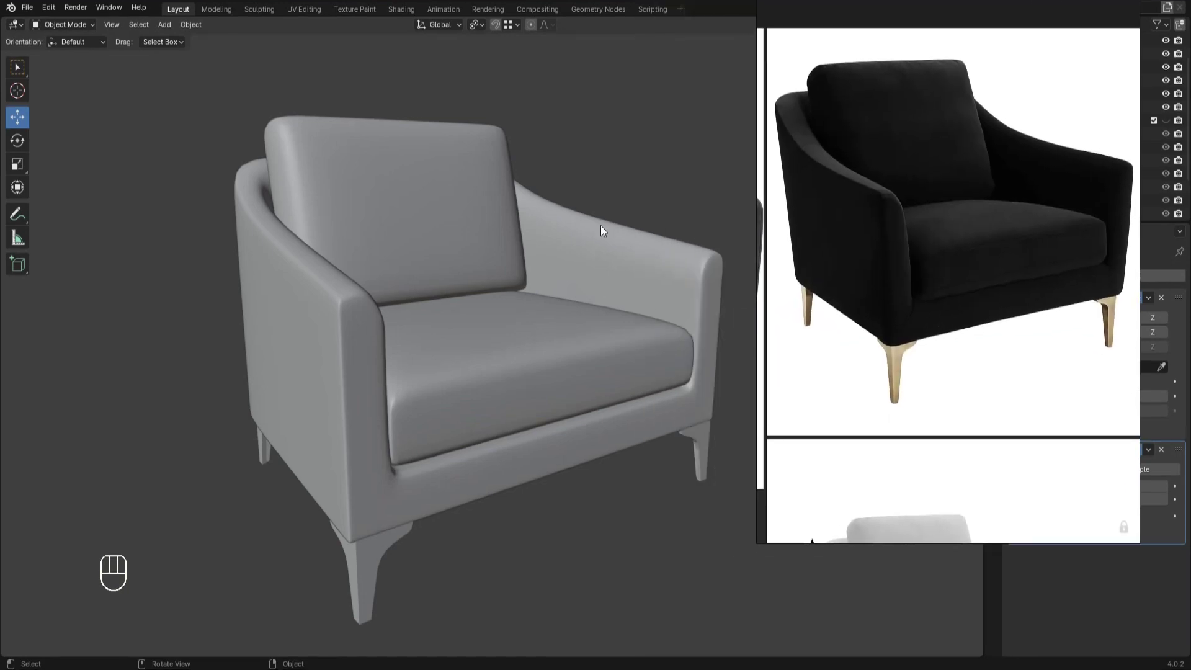
# Move the reference photo aside and set the viewport focal length to 90 mm.
pyautogui.keyDown('alt'); pyautogui.moveTo(620, 147); pyautogui.dragTo(626, 147); pyautogui.keyUp('alt')
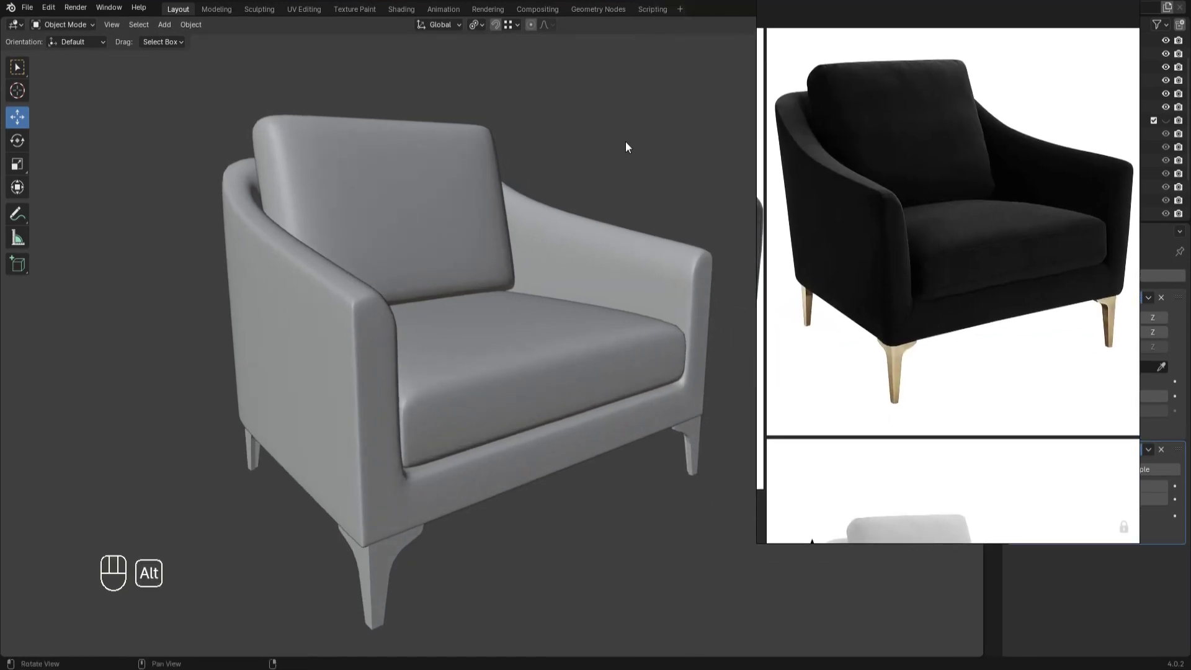
pyautogui.keyDown('alt'); pyautogui.moveTo(629, 165); pyautogui.dragTo(601, 160); pyautogui.keyUp('alt')
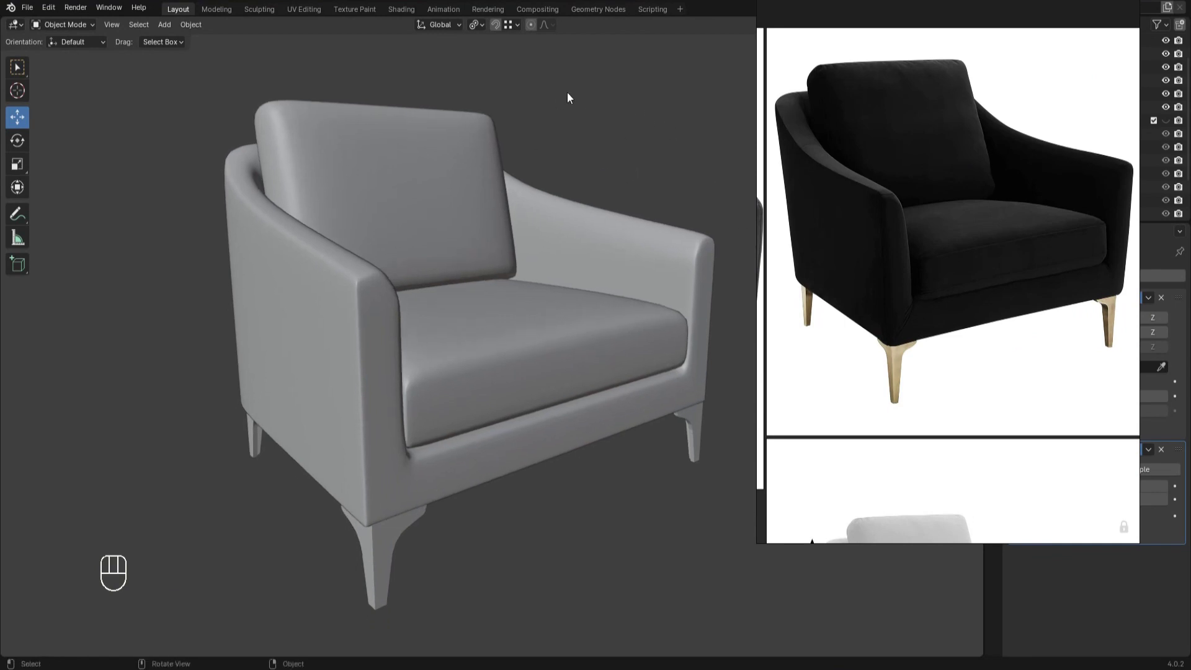
pyautogui.keyDown('alt'); pyautogui.moveTo(590, 122); pyautogui.dragTo(553, 202); pyautogui.keyUp('alt')
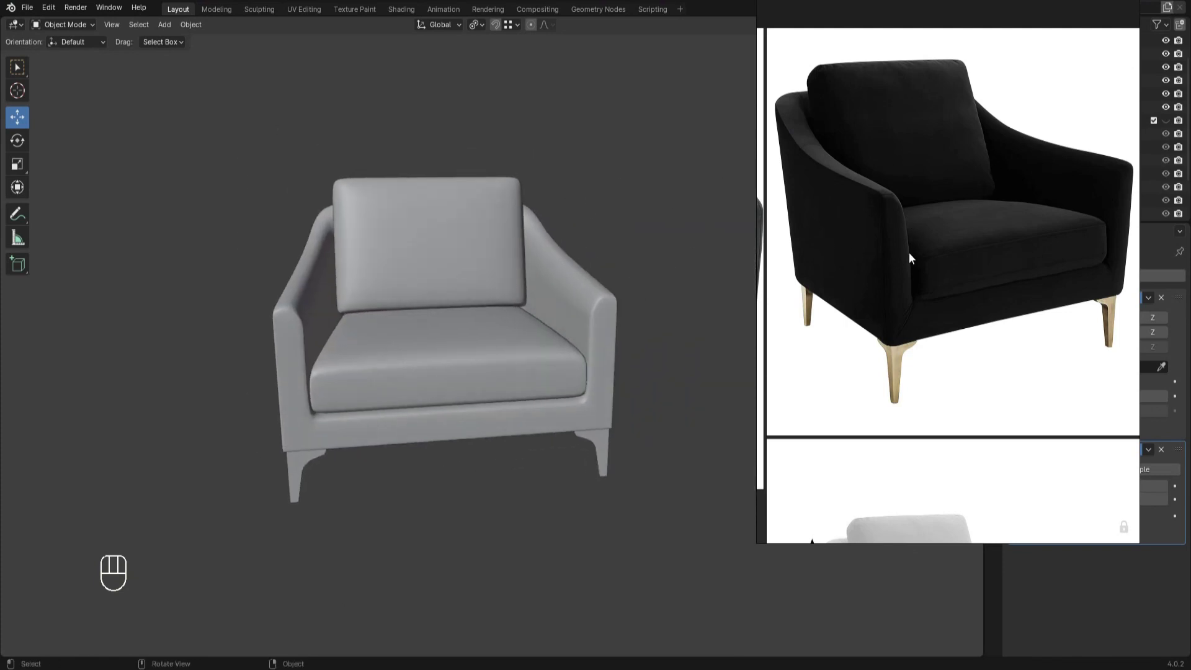
pyautogui.keyDown('alt'); pyautogui.moveTo(537, 267); pyautogui.dragTo(493, 326); pyautogui.keyUp('alt')
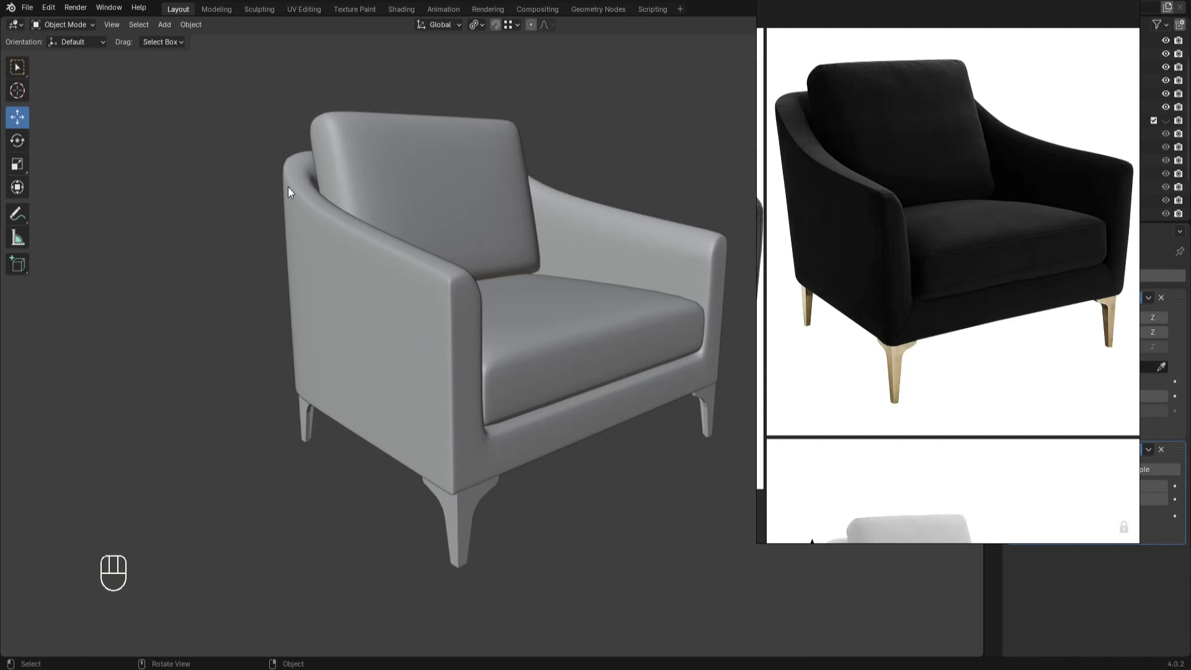
pyautogui.moveTo(931, 189); pyautogui.dragTo(942, 481)
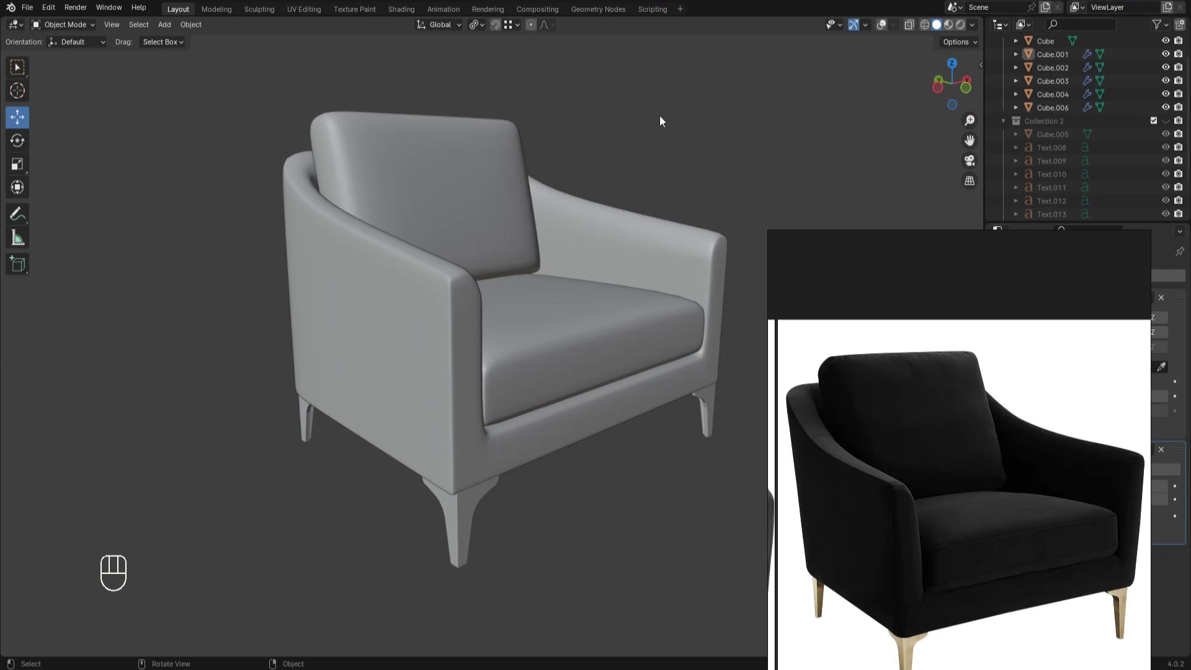
pyautogui.press('n')
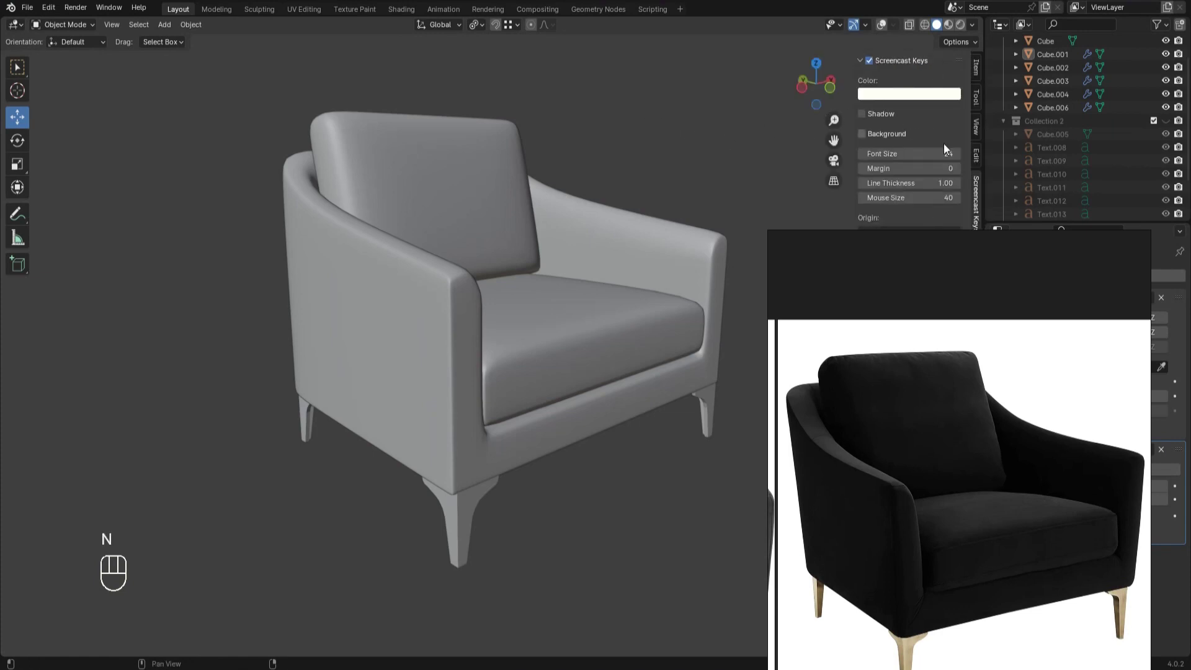
pyautogui.moveTo(993, 285); pyautogui.dragTo(984, 383)
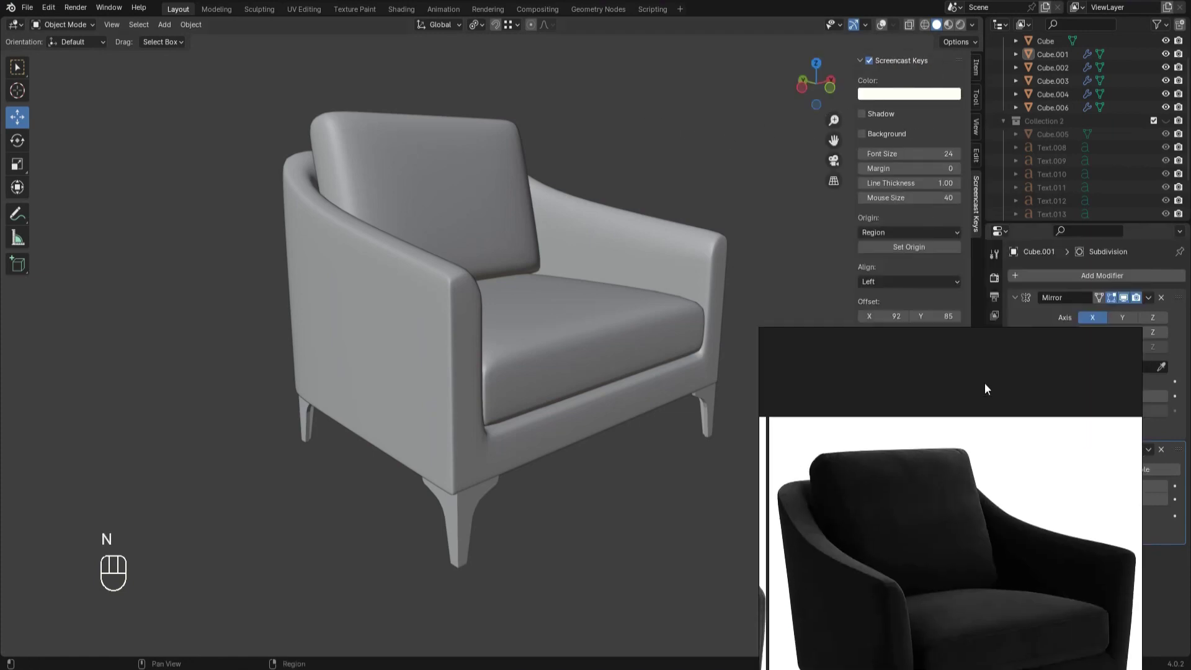
pyautogui.click(976, 126)
pyautogui.click(944, 80)
pyautogui.write('90')
pyautogui.press('Return')
pyautogui.press('n')
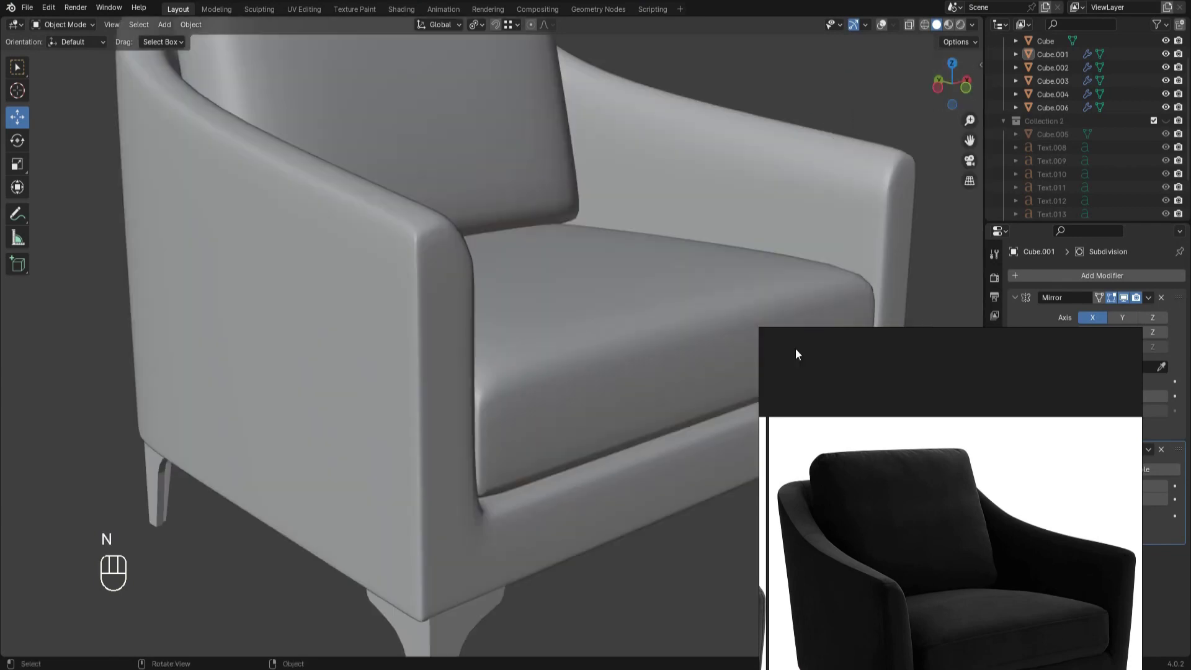
# Compare the chair's perspective with the reference photo and set the viewport focal length to 80 mm.
pyautogui.moveTo(921, 554); pyautogui.dragTo(884, 208)
pyautogui.rightClick(922, 234)
pyautogui.click(896, 206)
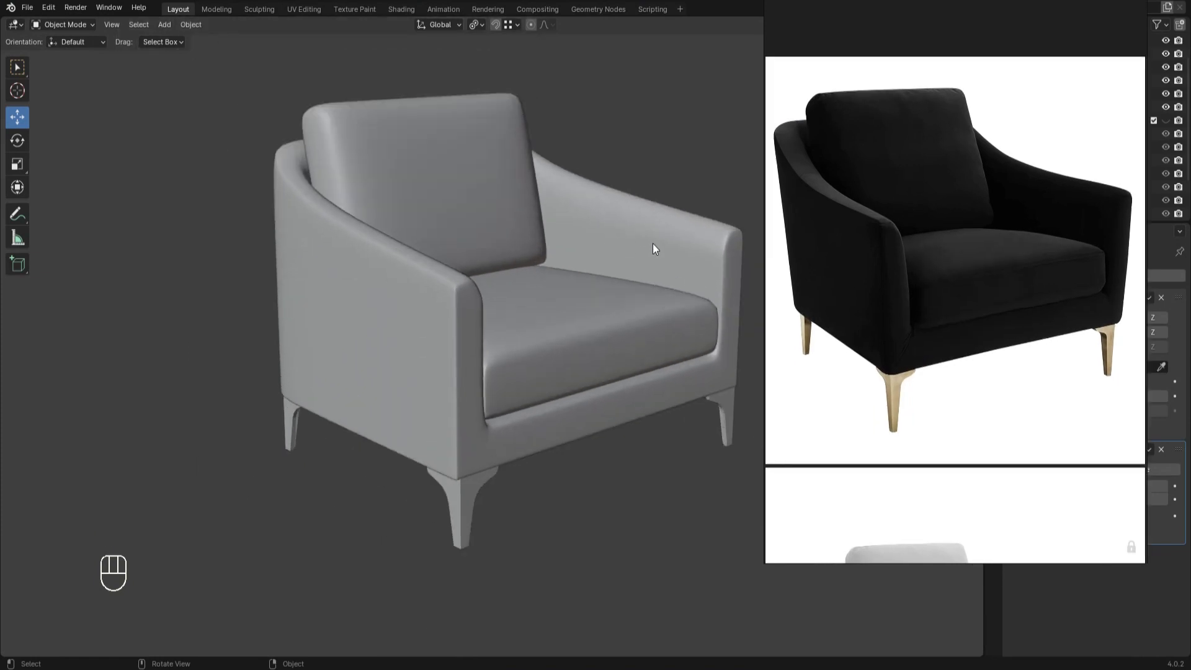
pyautogui.keyDown('alt'); pyautogui.moveTo(618, 231); pyautogui.dragTo(613, 221); pyautogui.keyUp('alt')
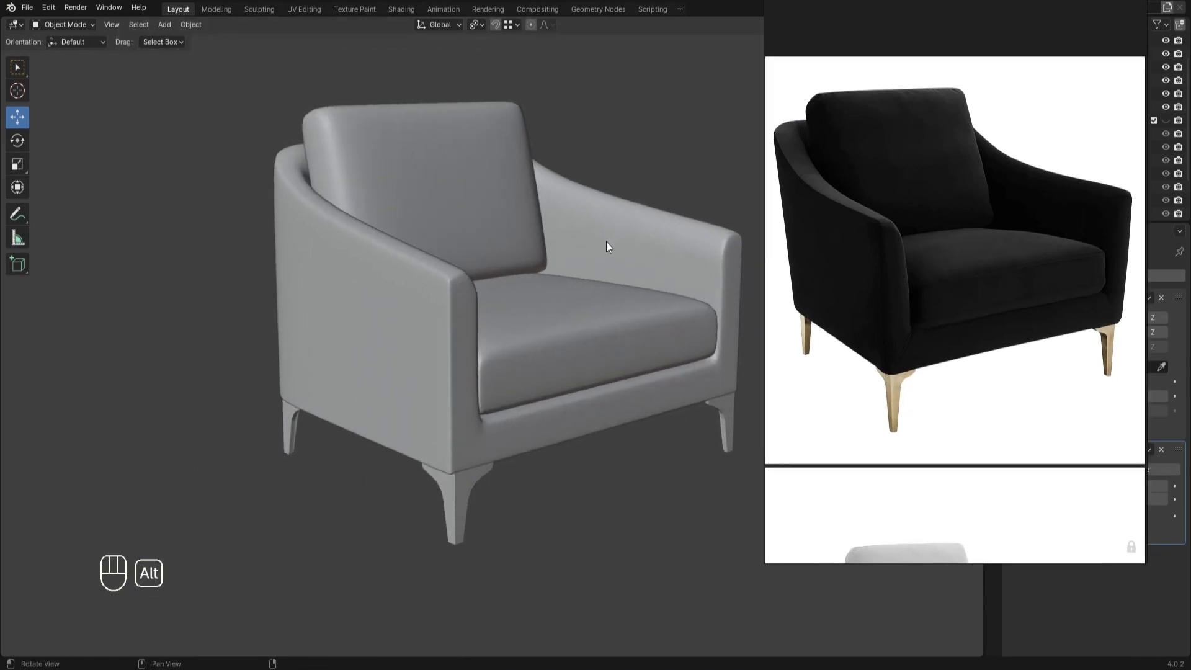
pyautogui.moveTo(962, 6); pyautogui.dragTo(945, 344)
pyautogui.click(879, 173)
pyautogui.press('n')
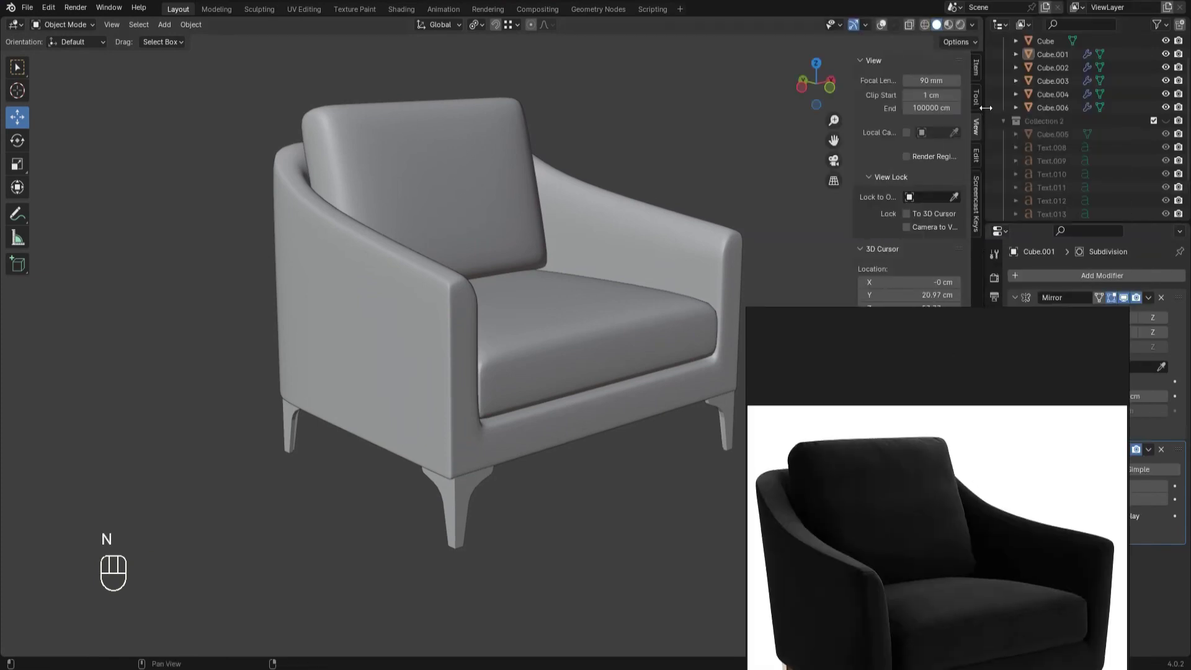
pyautogui.click(931, 81)
pyautogui.write('80')
pyautogui.press('Return')
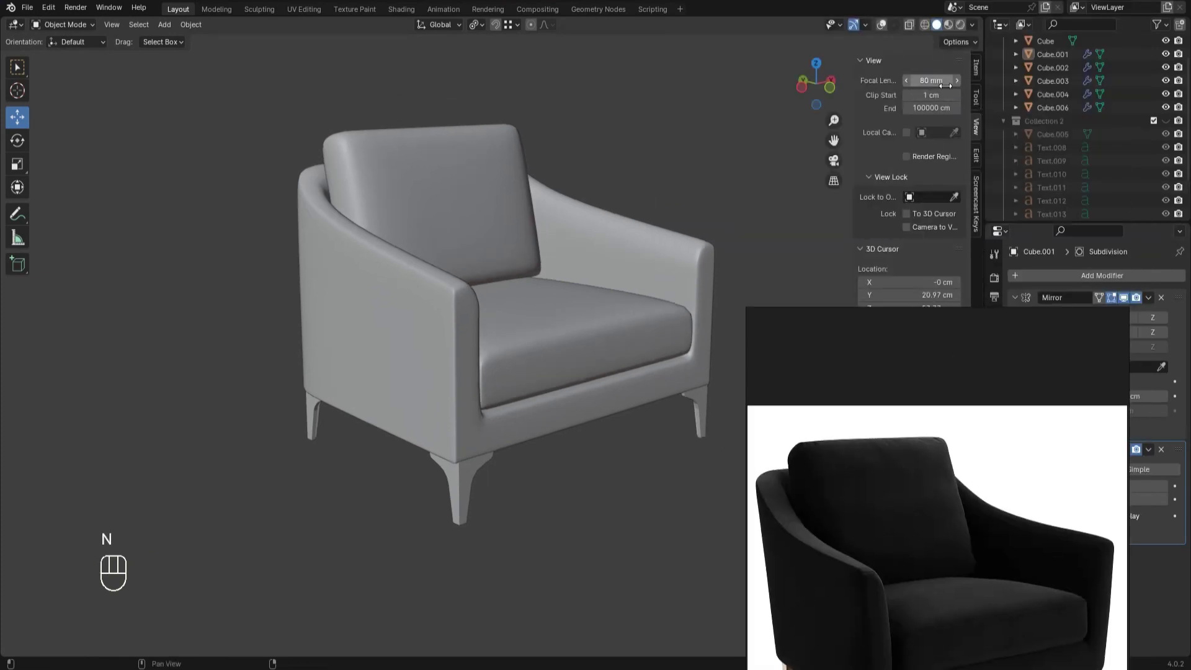
# Set the viewport focal length to 70 mm and bring the reference photo back beside the chair.
pyautogui.moveTo(932, 447); pyautogui.dragTo(932, 161)
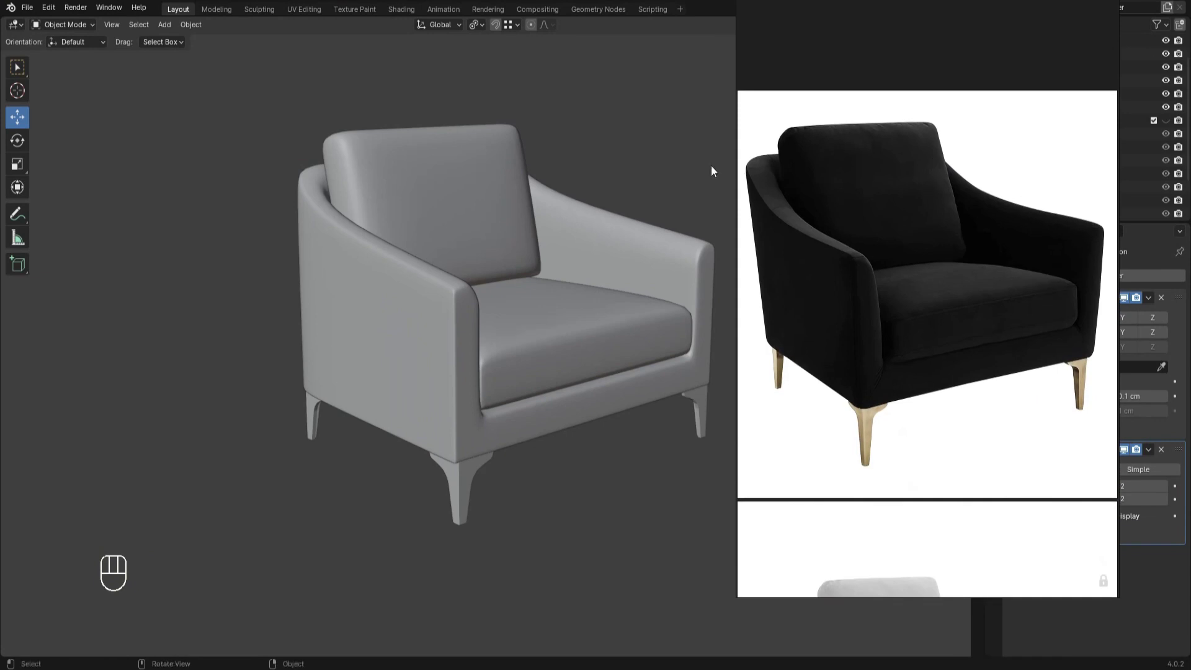
pyautogui.scroll(1, 687, 147)
pyautogui.moveTo(904, 293); pyautogui.dragTo(926, 548)
pyautogui.click(930, 80)
pyautogui.write('70')
pyautogui.press('Return')
pyautogui.moveTo(933, 437); pyautogui.dragTo(916, 175)
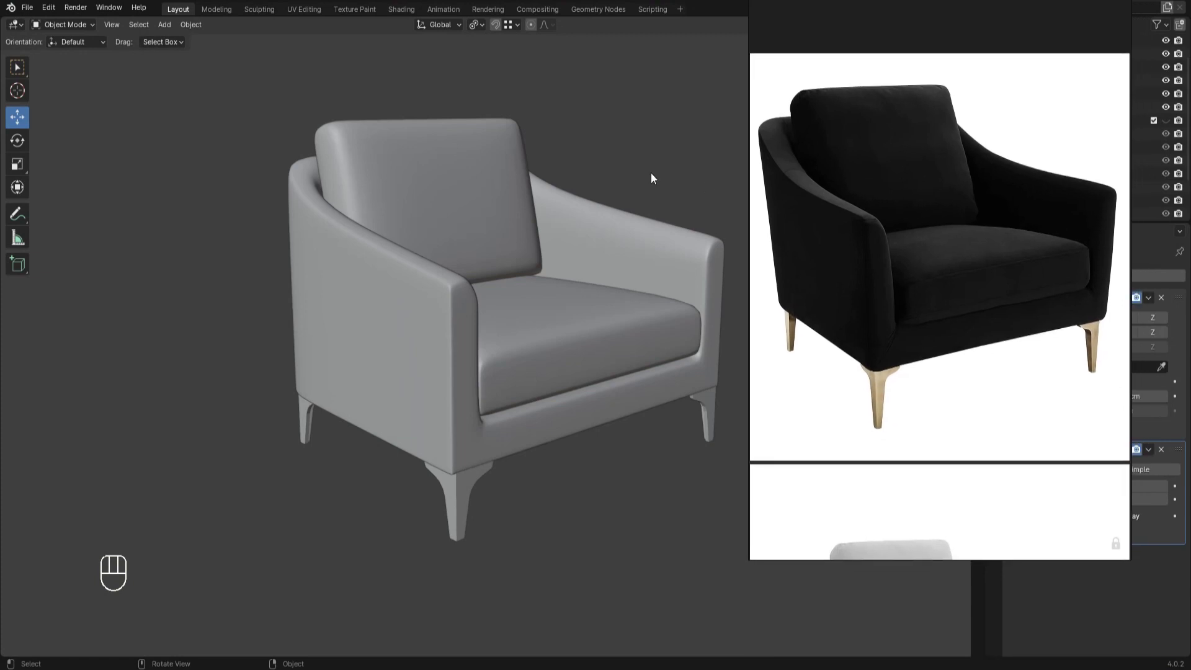
# Resize the reference window around the three-quarter photo and match the armchair's viewing angle to it.
pyautogui.scroll(1, 650, 172)
pyautogui.scroll(-1, 649, 152)
pyautogui.keyDown('alt'); pyautogui.moveTo(674, 175); pyautogui.dragTo(661, 158, button='middle'); pyautogui.keyUp('alt')
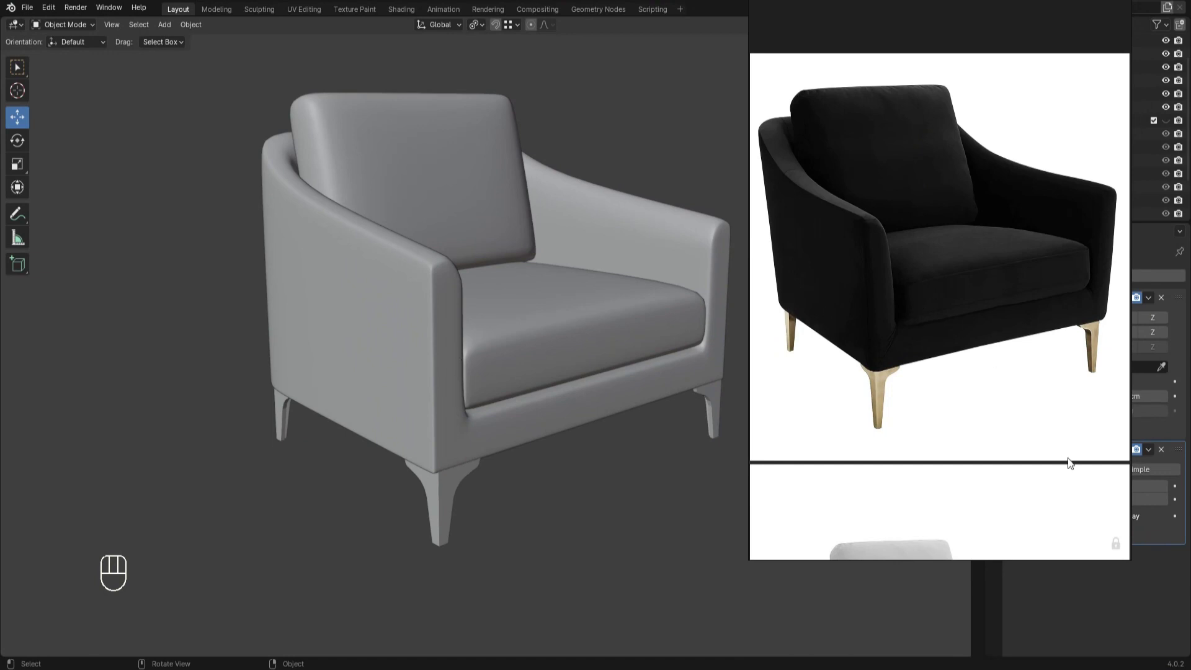
pyautogui.moveTo(1131, 558); pyautogui.dragTo(1155, 473)
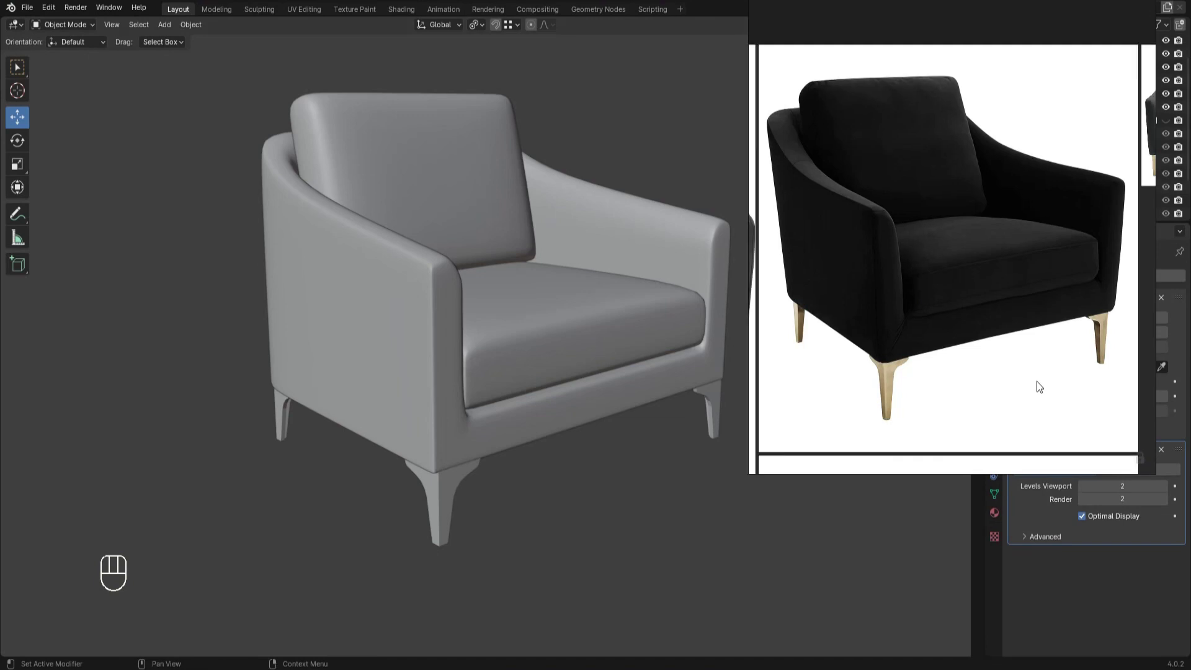
pyautogui.scroll(1, 947, 254)
pyautogui.scroll(-1, 946, 250)
pyautogui.keyDown('alt'); pyautogui.moveTo(674, 158); pyautogui.dragTo(672, 162); pyautogui.keyUp('alt')
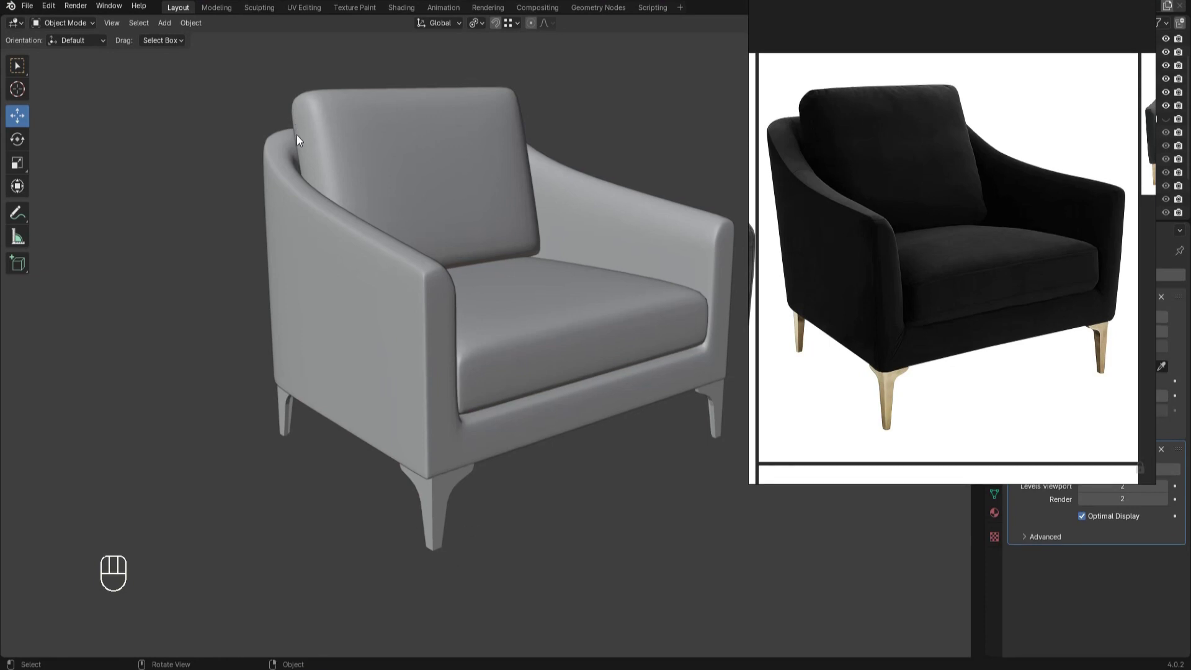
# Compare the armchair's shape with the reference photos from the front, side and three-quarter angles.
pyautogui.scroll(-3, 911, 201)
pyautogui.scroll(4, 911, 201)
pyautogui.keyDown('alt'); pyautogui.moveTo(359, 187); pyautogui.dragTo(477, 186, button='middle'); pyautogui.keyUp('alt')
pyautogui.moveTo(955, 253); pyautogui.dragTo(953, 275, button='middle')
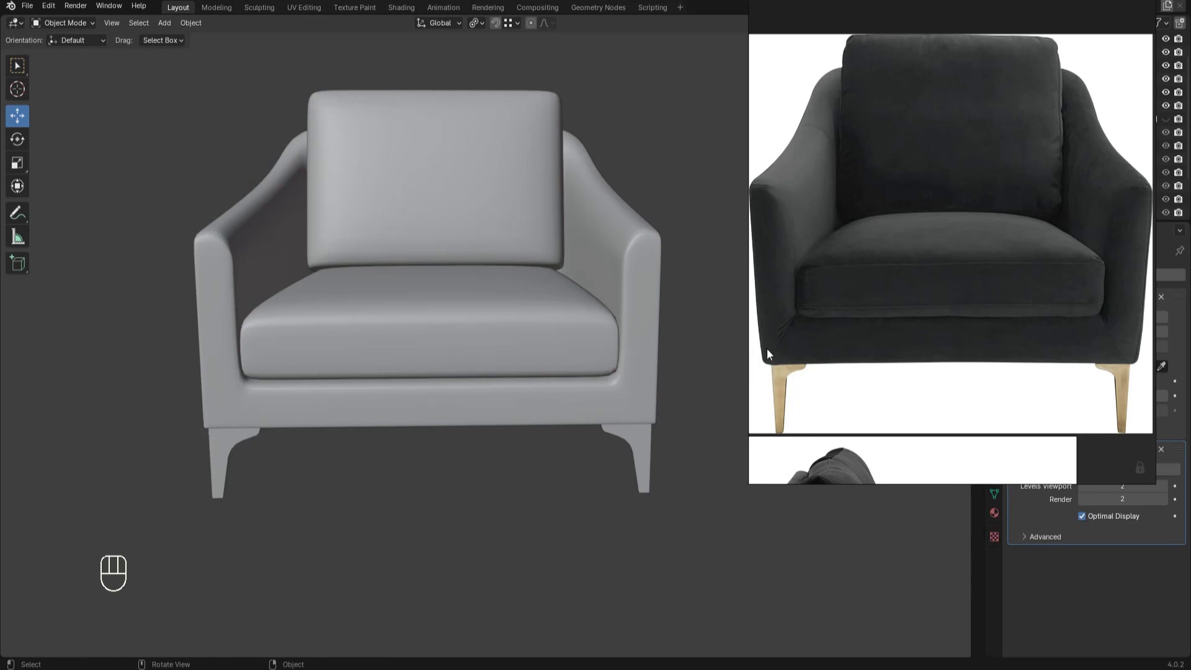
pyautogui.moveTo(1070, 323); pyautogui.dragTo(1059, 324, button='middle')
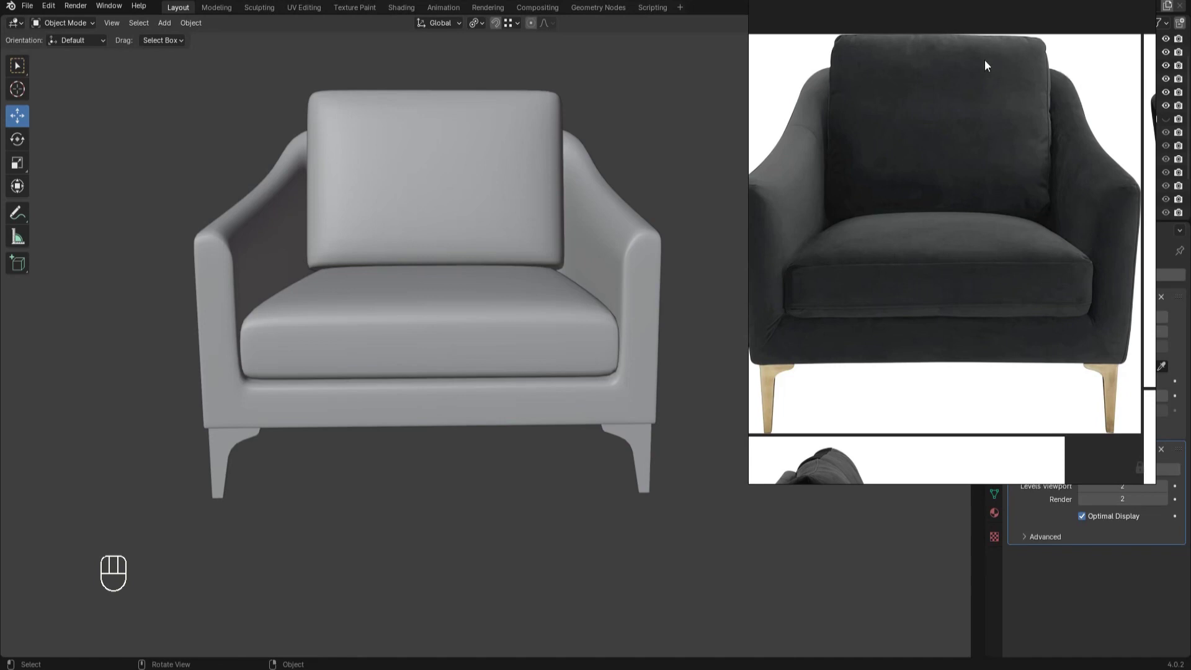
pyautogui.scroll(-3, 993, 124)
pyautogui.doubleClick(810, 315)
pyautogui.keyDown('alt'); pyautogui.moveTo(666, 290); pyautogui.dragTo(575, 290, button='middle'); pyautogui.keyUp('alt')
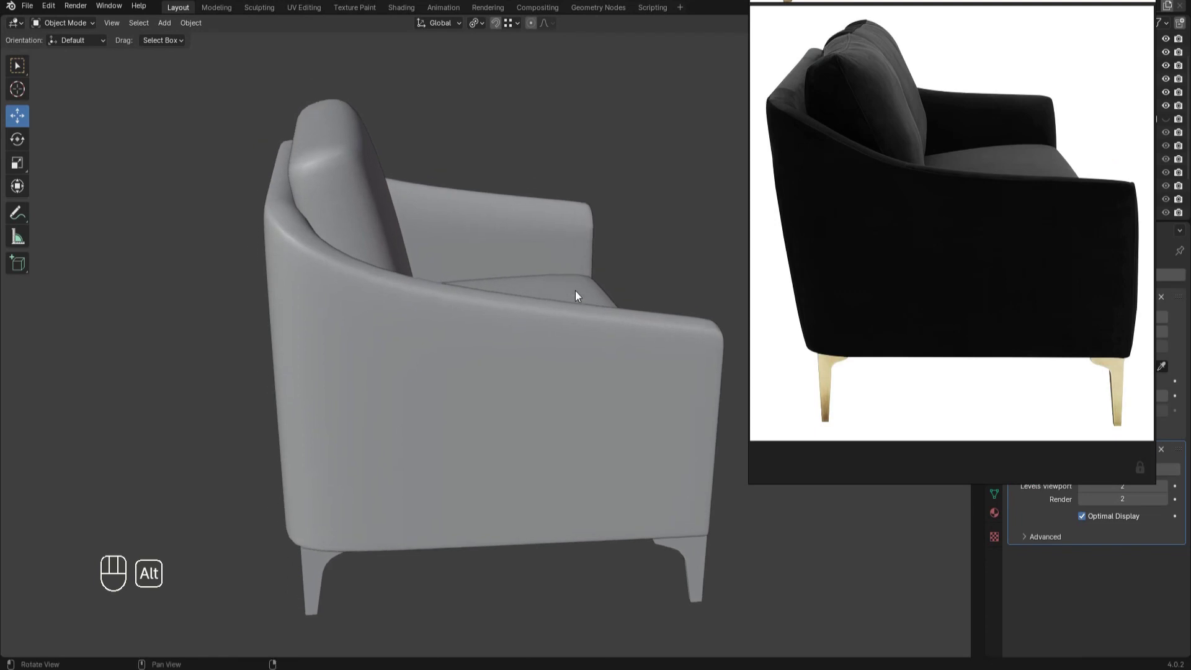
pyautogui.scroll(1, 806, 76)
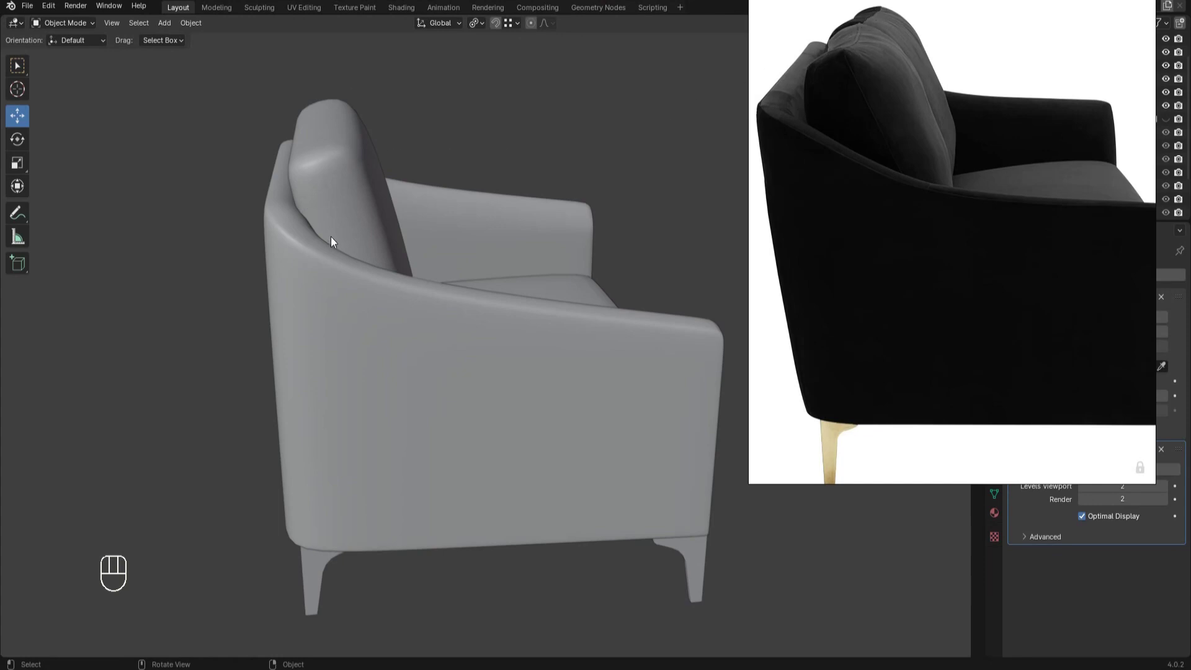
pyautogui.keyDown('alt'); pyautogui.moveTo(340, 224); pyautogui.dragTo(316, 237, button='middle'); pyautogui.keyUp('alt')
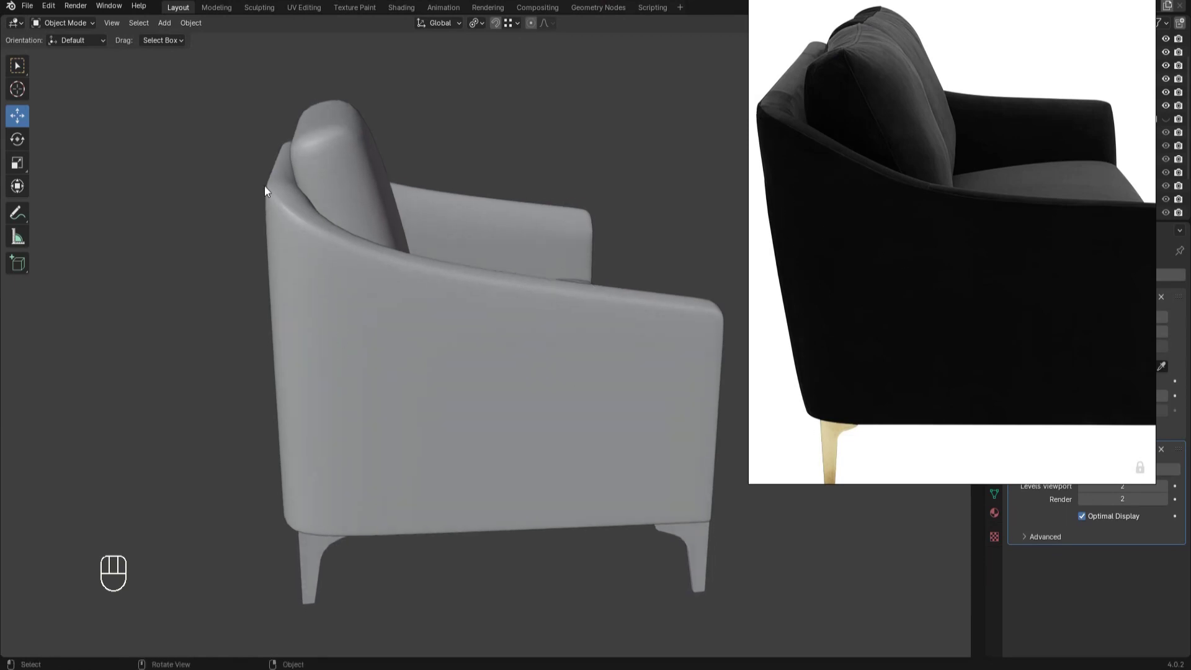
pyautogui.scroll(-3, 911, 263)
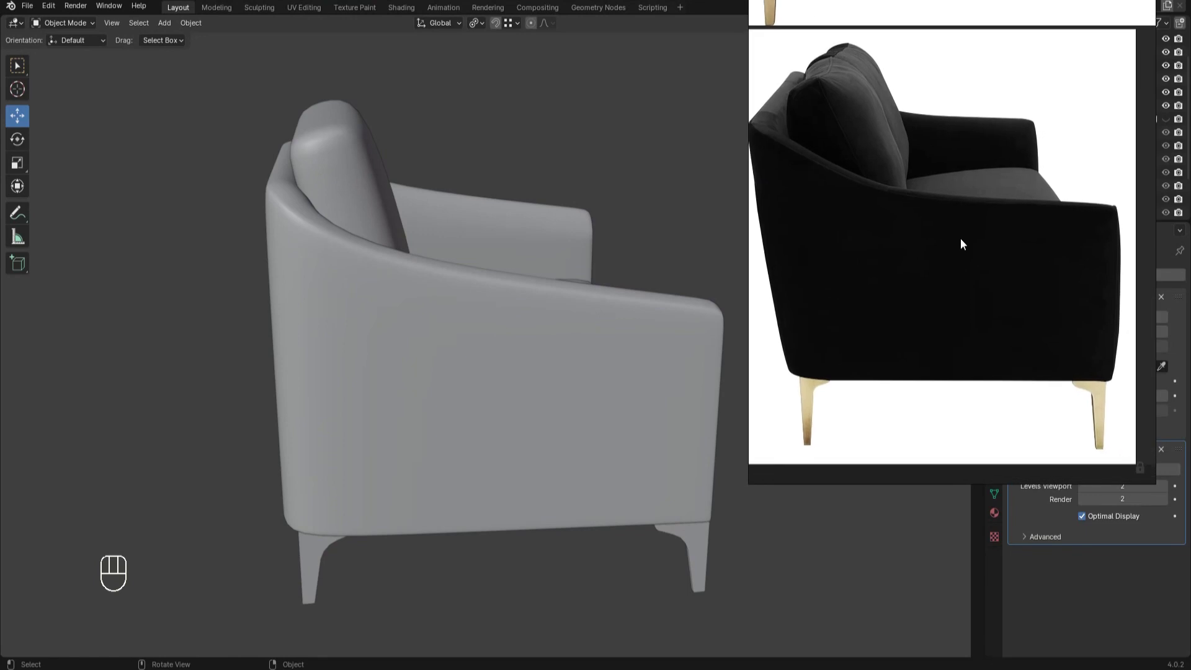
pyautogui.keyDown('alt'); pyautogui.moveTo(614, 296); pyautogui.dragTo(568, 289, button='middle'); pyautogui.keyUp('alt')
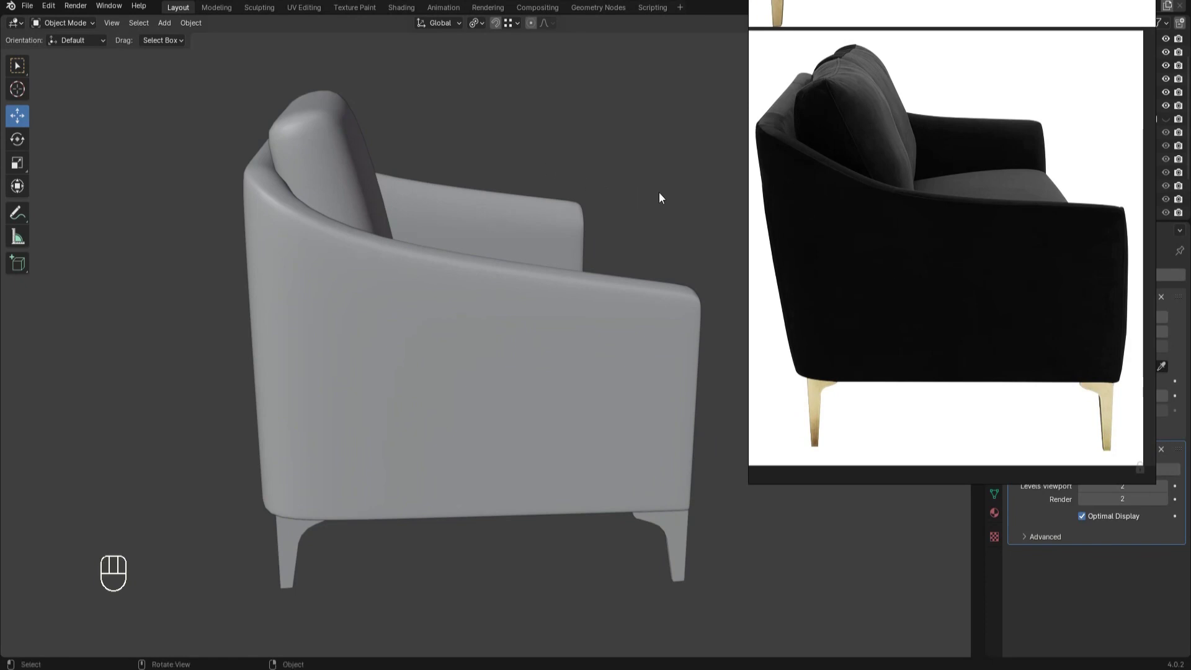
pyautogui.moveTo(697, 205); pyautogui.dragTo(634, 212, button='middle')
pyautogui.scroll(-5, 940, 259)
pyautogui.moveTo(939, 258); pyautogui.dragTo(910, 275, button='middle')
pyautogui.doubleClick(1064, 127)
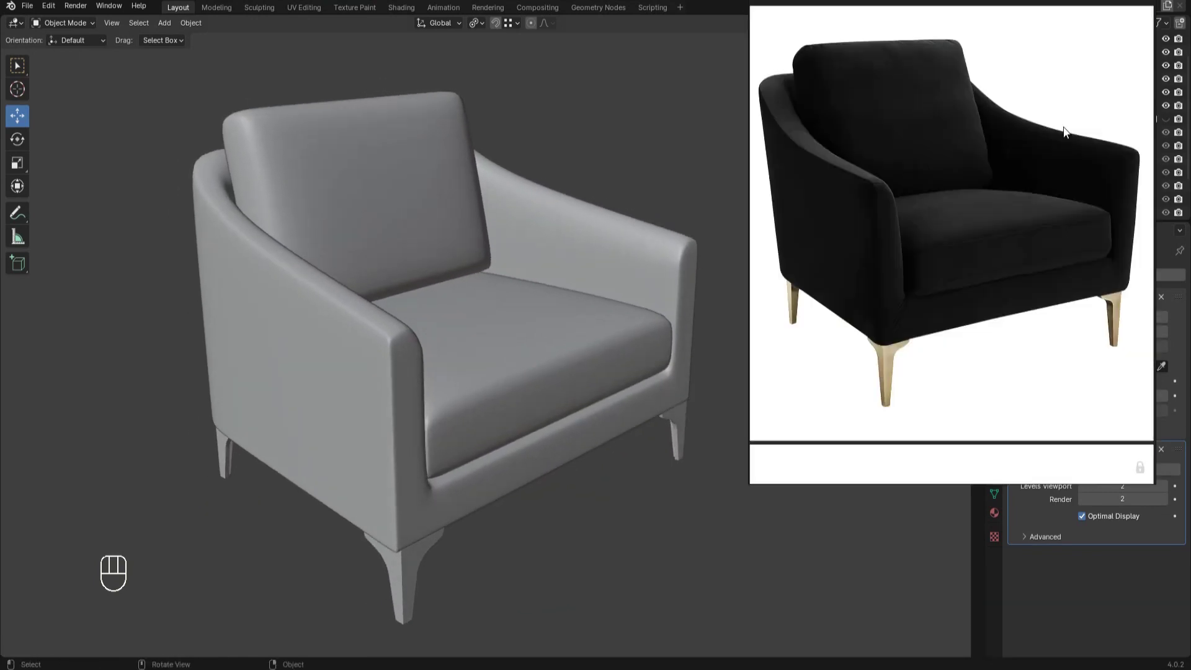
pyautogui.keyDown('alt'); pyautogui.moveTo(579, 111); pyautogui.dragTo(580, 101, button='middle'); pyautogui.keyUp('alt')
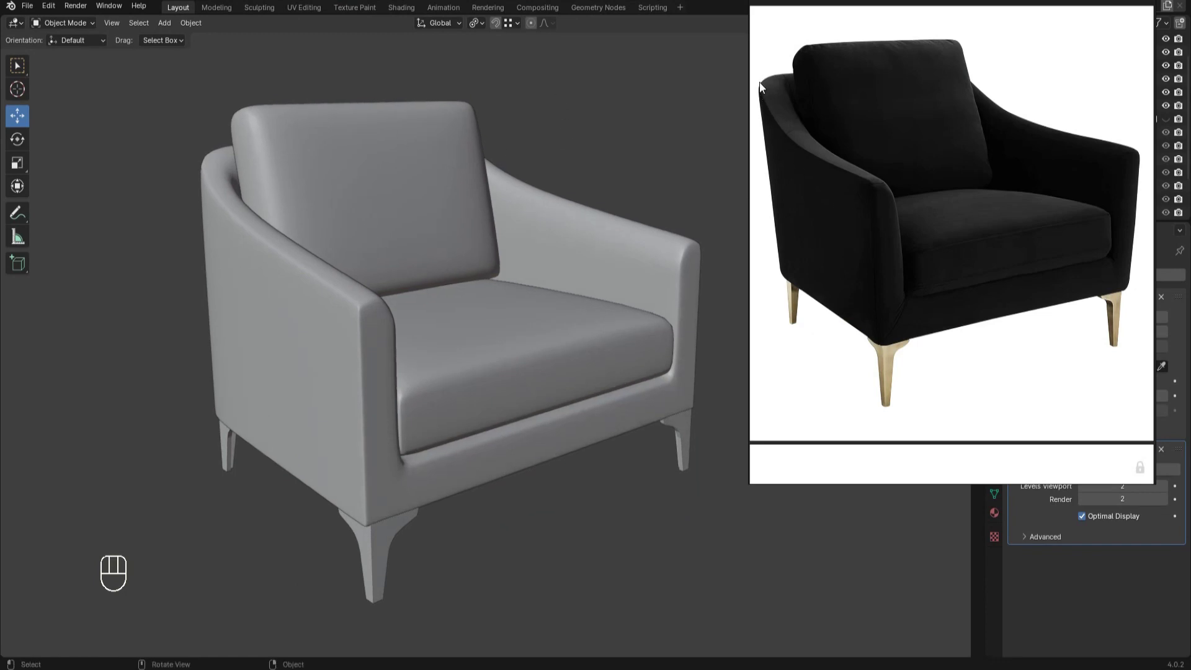
# Show the side reference photo and select the chair body in the left orthographic view with viewport overlays enabled.
pyautogui.doubleClick(786, 278)
pyautogui.doubleClick(807, 403)
pyautogui.keyDown('alt'); pyautogui.moveTo(430, 226); pyautogui.dragTo(490, 227, button='middle'); pyautogui.keyUp('alt')
pyautogui.press('ctrl+KP_3')
pyautogui.click(285, 370)
pyautogui.press('Tab')
pyautogui.press('Tab')
pyautogui.press('Tab')
pyautogui.press('Tab')
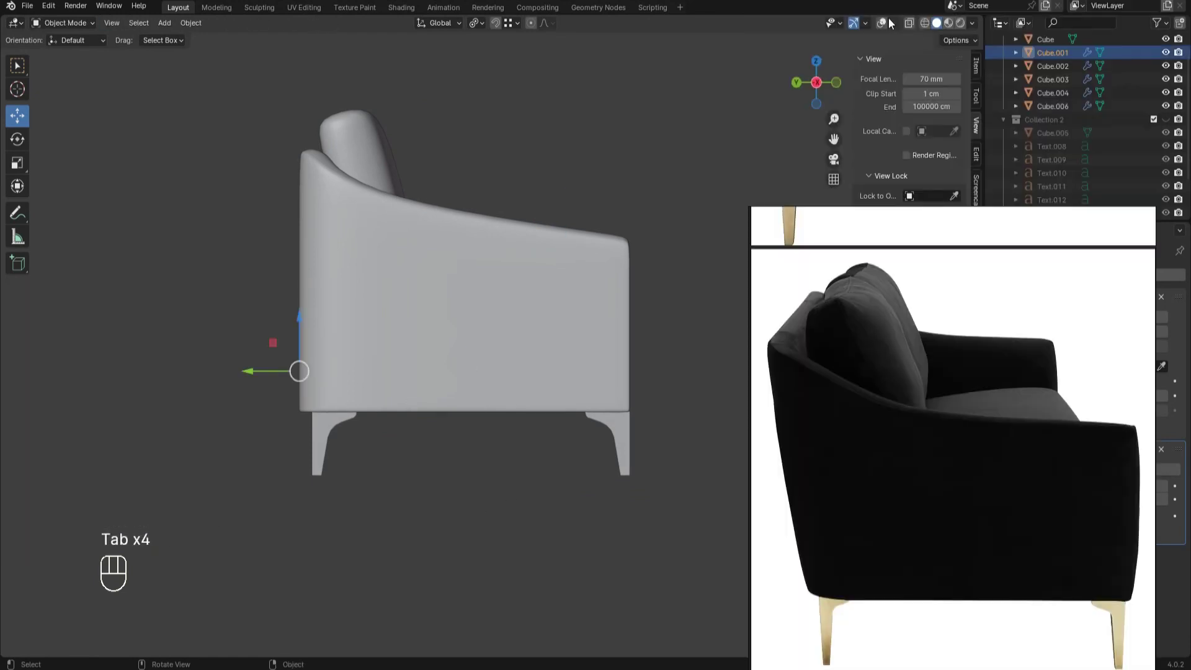
pyautogui.click(882, 23)
pyautogui.moveTo(1003, 410); pyautogui.dragTo(1004, 193, button='right')
# In Edit Mode, select the vertices at the body's lower rear corner, including the hidden ones, and return to solid shading.
pyautogui.press('Tab')
pyautogui.press('1')
pyautogui.press('z')
pyautogui.moveTo(261, 344); pyautogui.dragTo(366, 476)
pyautogui.press('z')
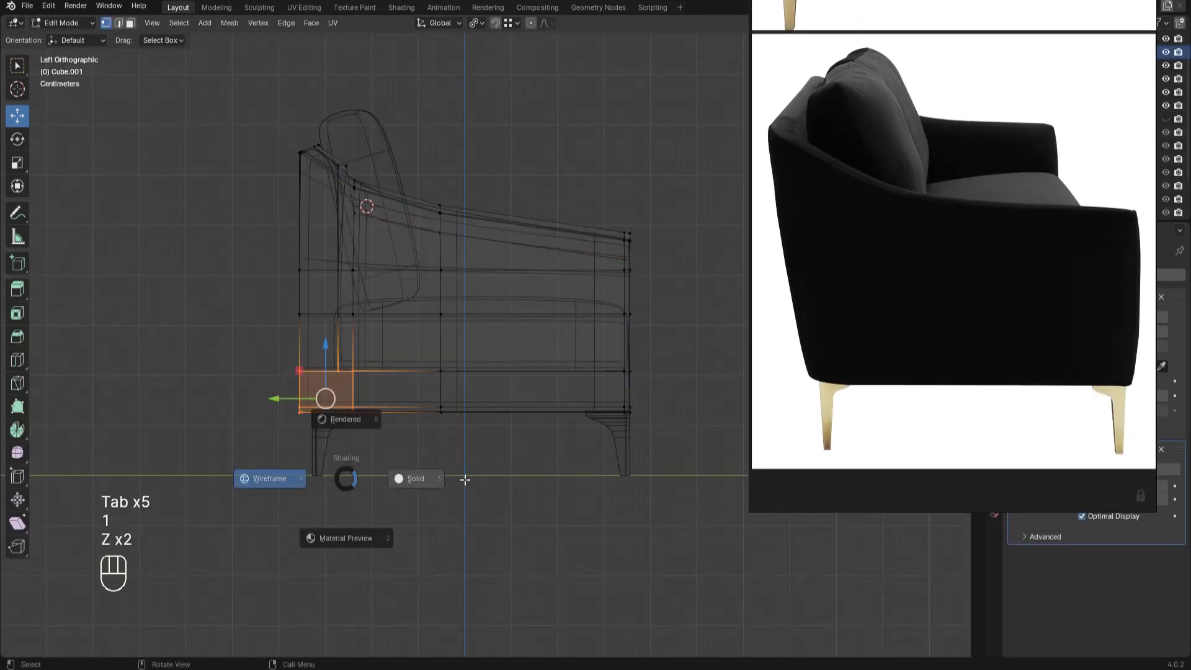
pyautogui.click(465, 480)
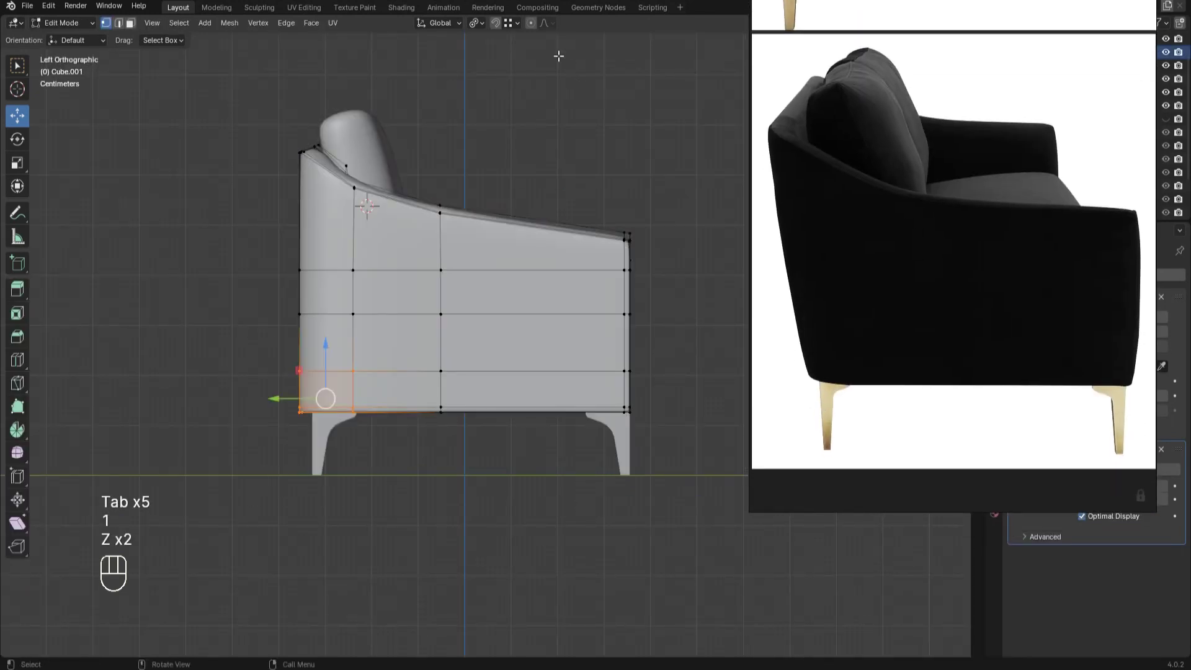
# Enable proportional editing for the selected rear vertices.
pyautogui.click(531, 24)
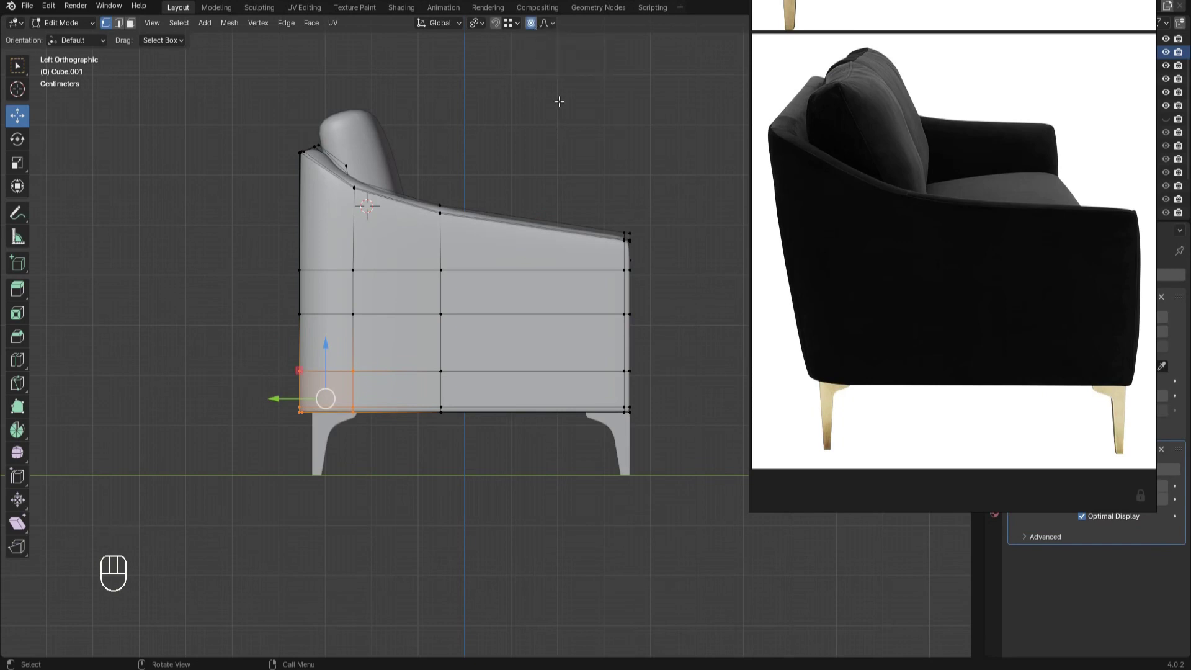
pyautogui.press('o')
pyautogui.press('o')
pyautogui.press('o')
pyautogui.press('o')
# Try moving the lower rear vertices forward along Y with different proportional influence sizes.
pyautogui.press('g')
pyautogui.middleClick(441, 480)
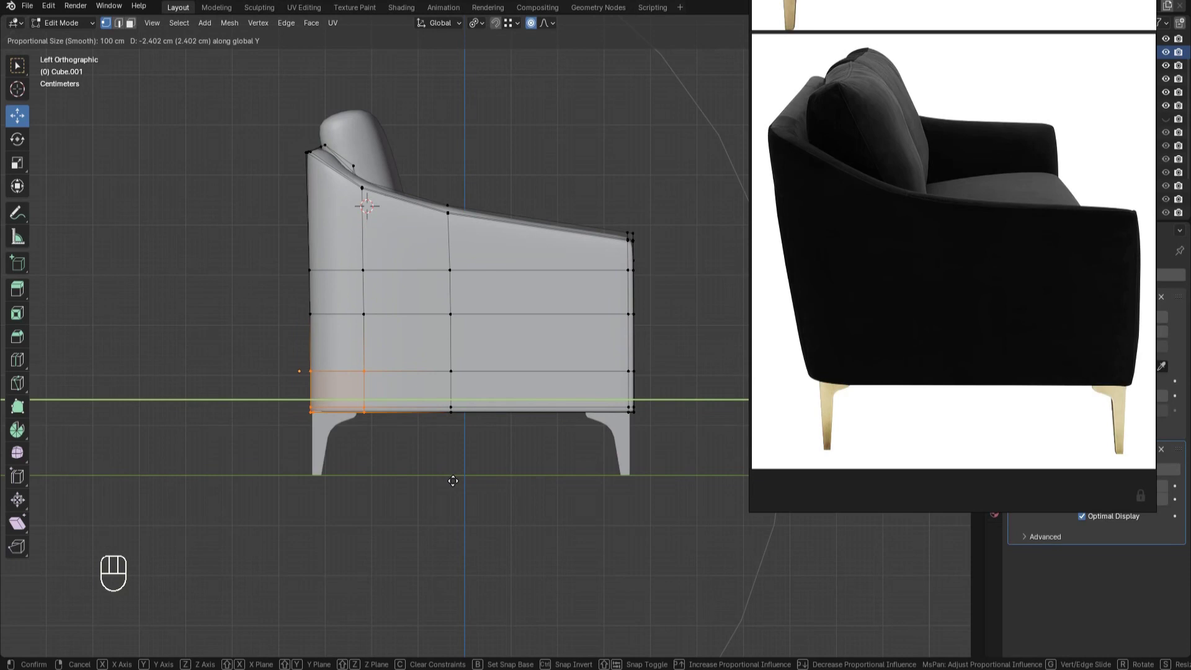
pyautogui.scroll(7, 453, 481)
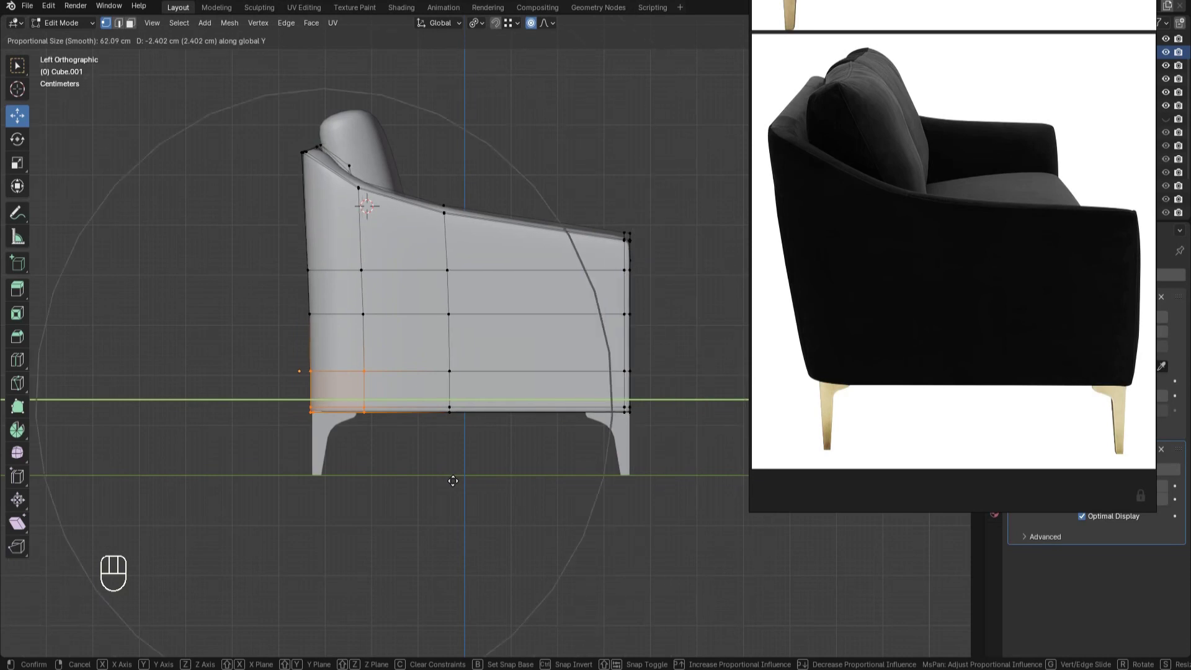
pyautogui.scroll(8, 459, 482)
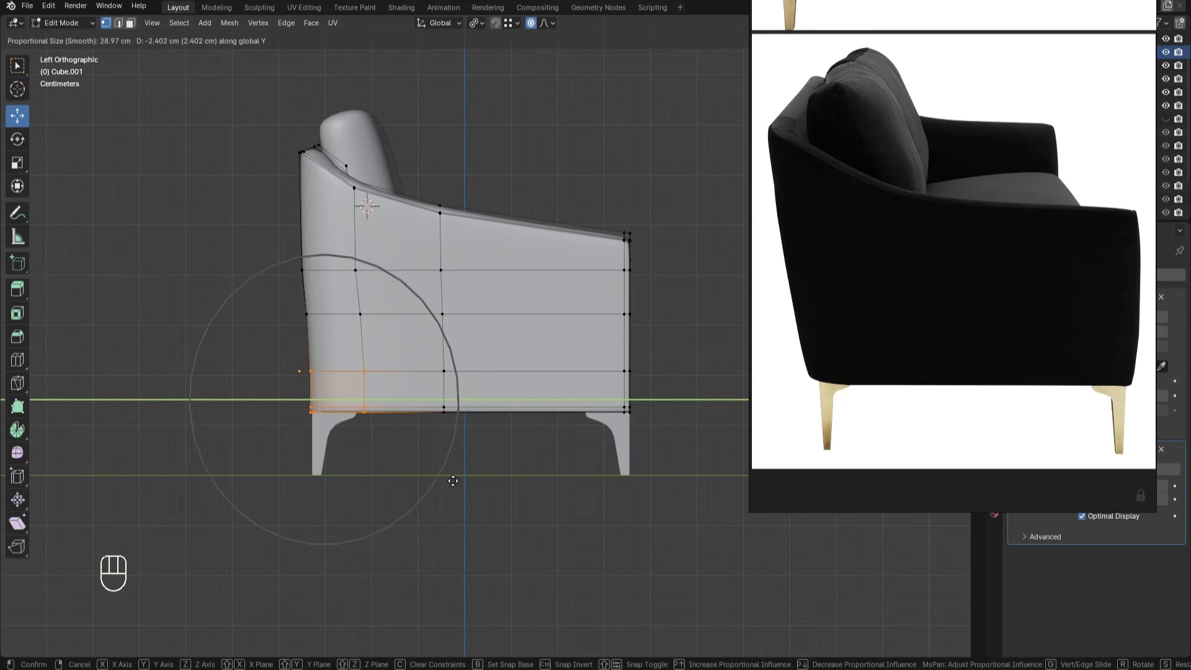
pyautogui.scroll(4, 472, 482)
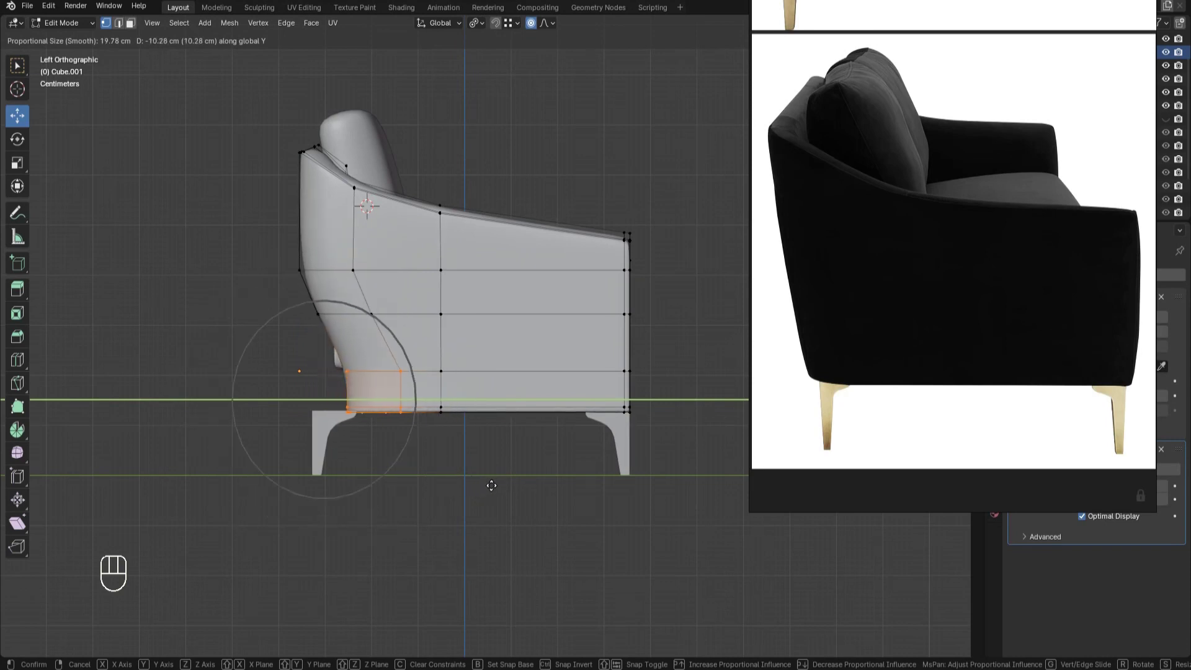
pyautogui.scroll(-10, 496, 485)
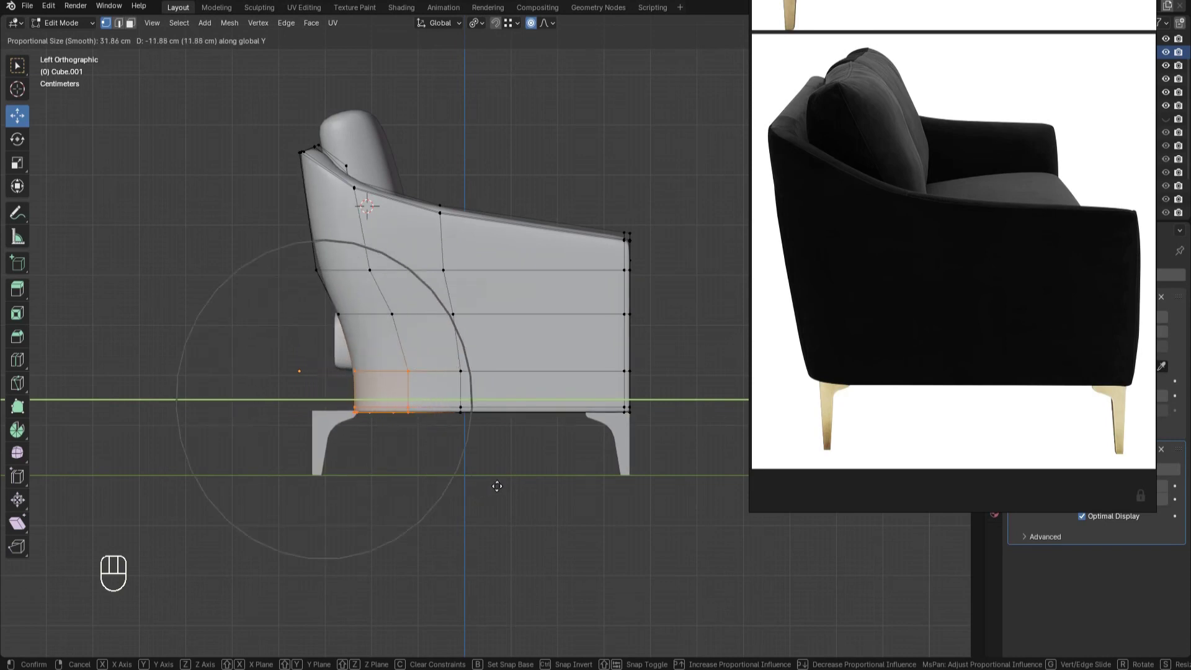
pyautogui.scroll(-2, 497, 486)
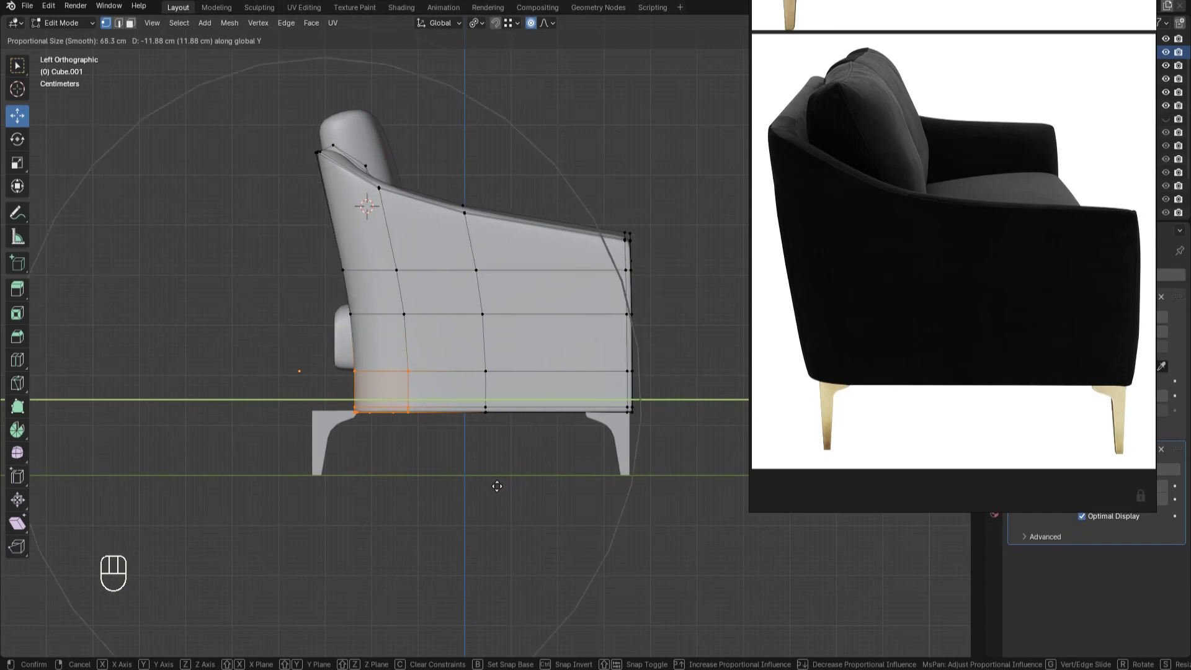
pyautogui.scroll(6, 497, 485)
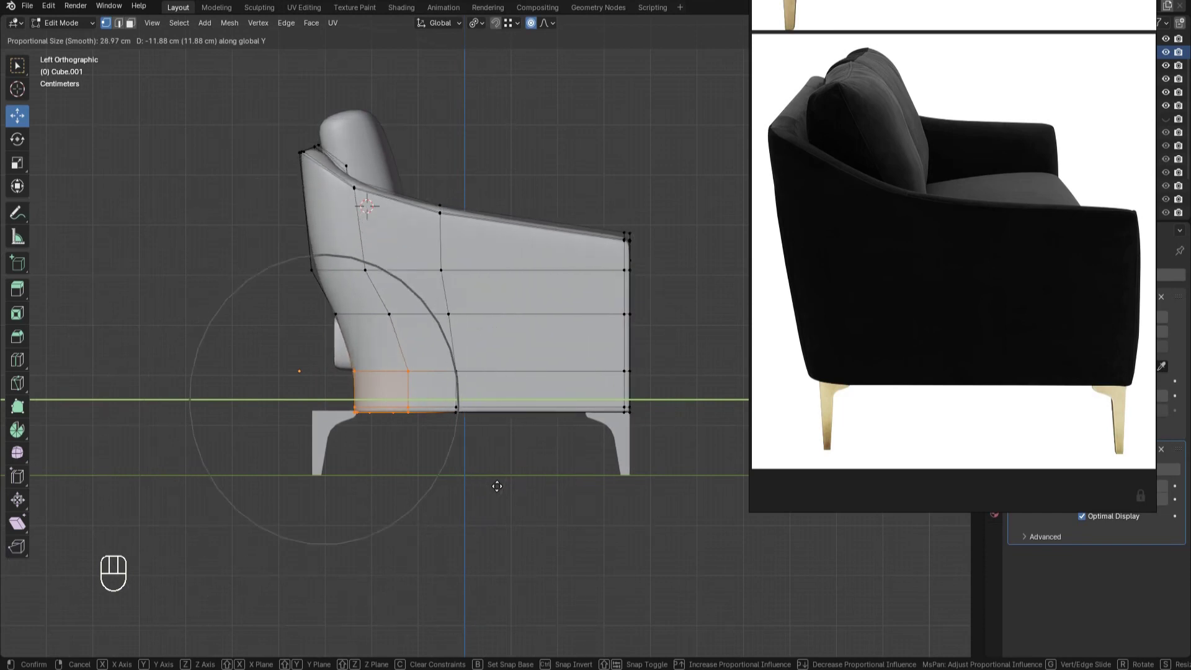
pyautogui.rightClick(497, 487)
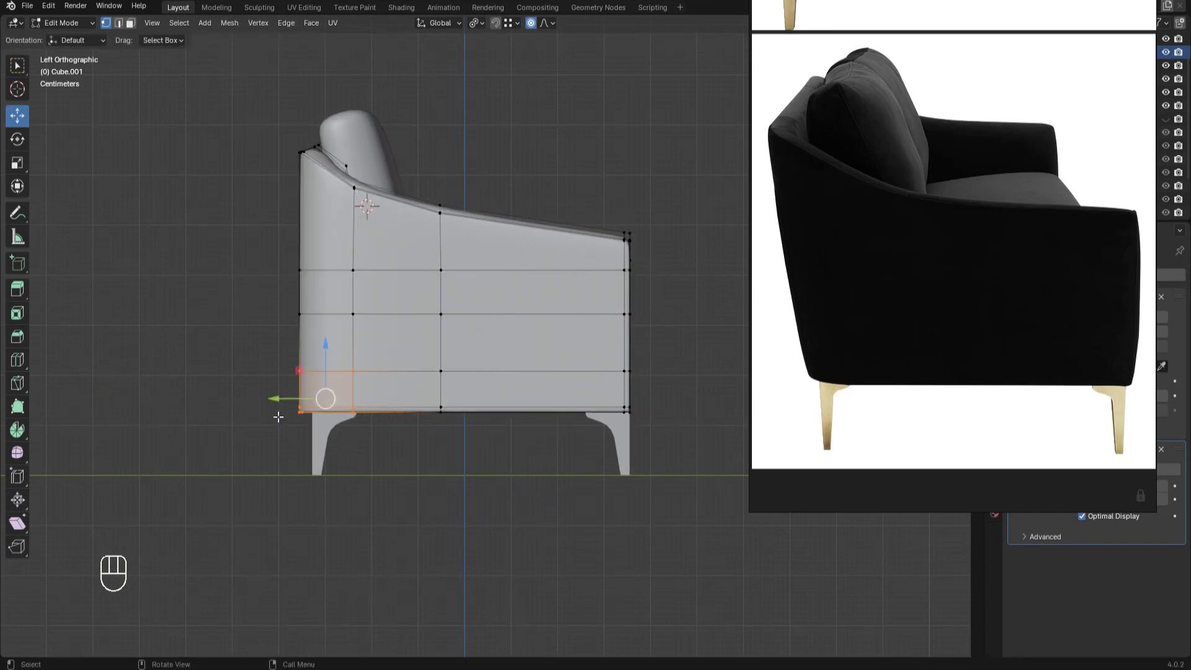
pyautogui.moveTo(271, 399); pyautogui.dragTo(284, 399)
pyautogui.hotkey('ctrl', 'z')
pyautogui.press('g')
pyautogui.scroll(8, 570, 459)
pyautogui.rightClick(564, 457)
# Shift the body's bottom and lower rear vertices forward along Y so the back tapers inward toward the base.
pyautogui.press('z')
pyautogui.press('z')
pyautogui.moveTo(272, 411); pyautogui.dragTo(290, 414)
pyautogui.press('z')
pyautogui.moveTo(184, 239); pyautogui.dragTo(400, 437)
pyautogui.press('z')
pyautogui.moveTo(288, 361); pyautogui.dragTo(292, 364)
# Select the upper-middle row of rear vertices and nudge it slightly along Y to smooth the back's slope.
pyautogui.press('Tab')
pyautogui.press('Tab')
pyautogui.press('Tab')
pyautogui.click(406, 506)
pyautogui.moveTo(373, 280); pyautogui.dragTo(374, 279)
pyautogui.press('z')
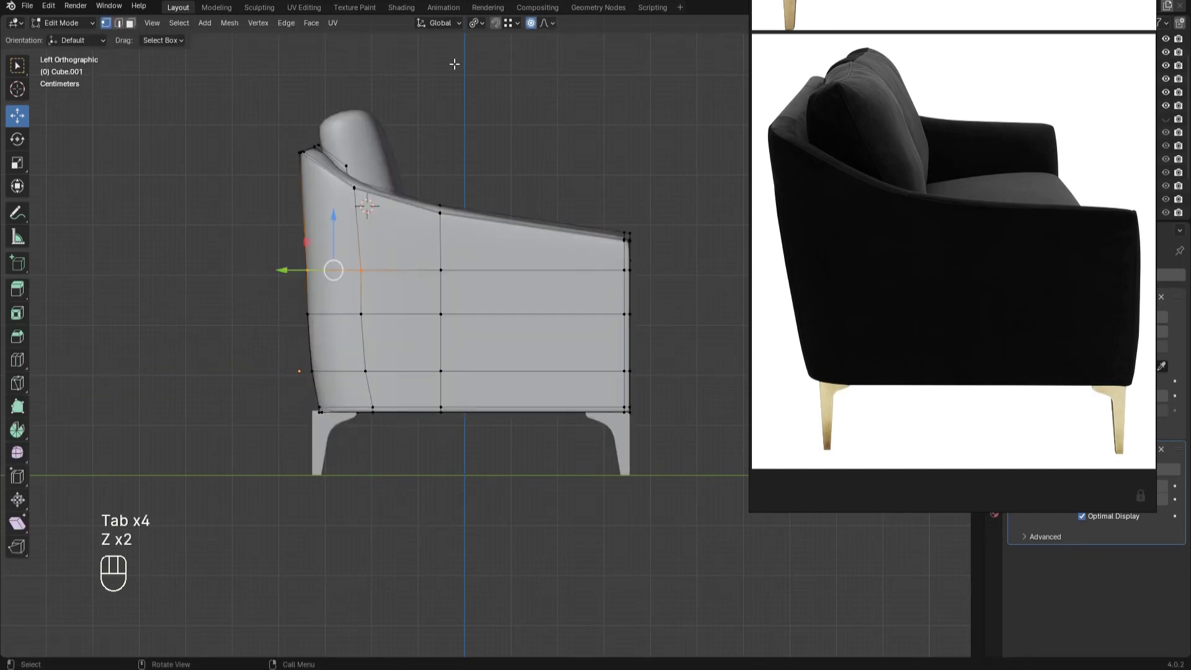
pyautogui.moveTo(283, 269); pyautogui.dragTo(279, 267)
pyautogui.press('Tab')
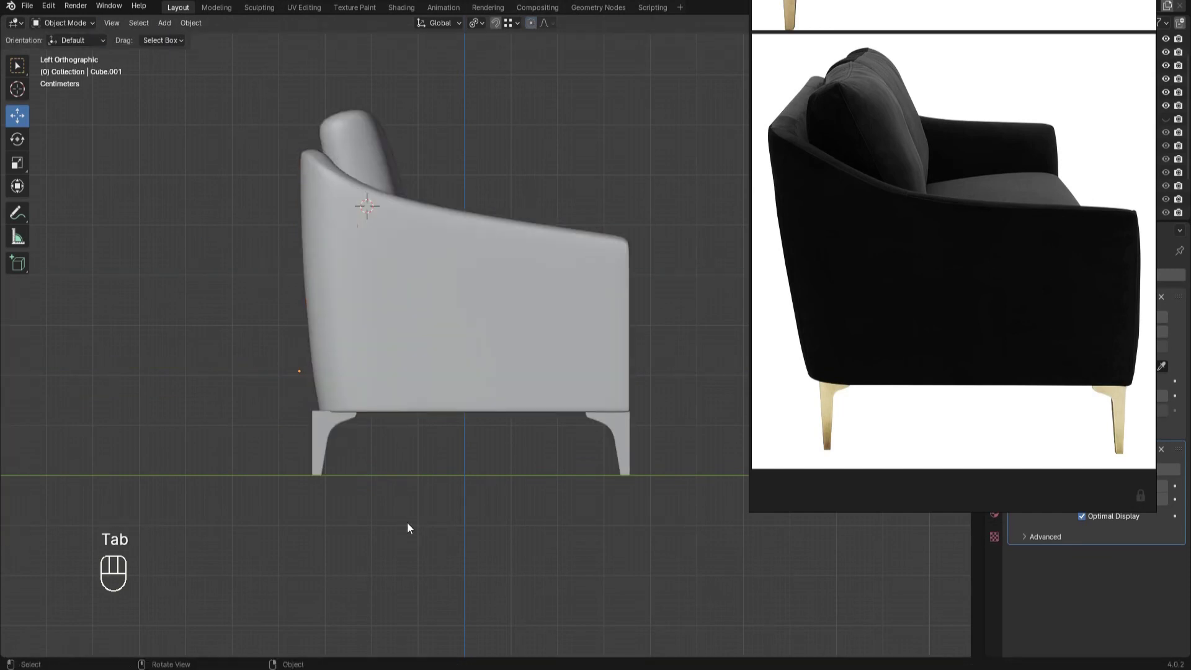
# Fine-tune the two rear vertex rows below it along Y to even out the back's curve.
pyautogui.press('Tab')
pyautogui.press('z')
pyautogui.press('z')
pyautogui.moveTo(393, 335)
pyautogui.mouseDown()
pyautogui.moveTo(277, 296)
pyautogui.moveTo(281, 314)
pyautogui.mouseUp()
pyautogui.press('Tab')
pyautogui.press('Tab')
pyautogui.press('z')
pyautogui.moveTo(284, 392); pyautogui.dragTo(383, 351)
pyautogui.press('z')
pyautogui.moveTo(291, 370); pyautogui.dragTo(287, 370)
pyautogui.press('Tab')
# Move the rear leg's whole mesh forward along Y so it sits under the tapered back.
pyautogui.click(322, 420)
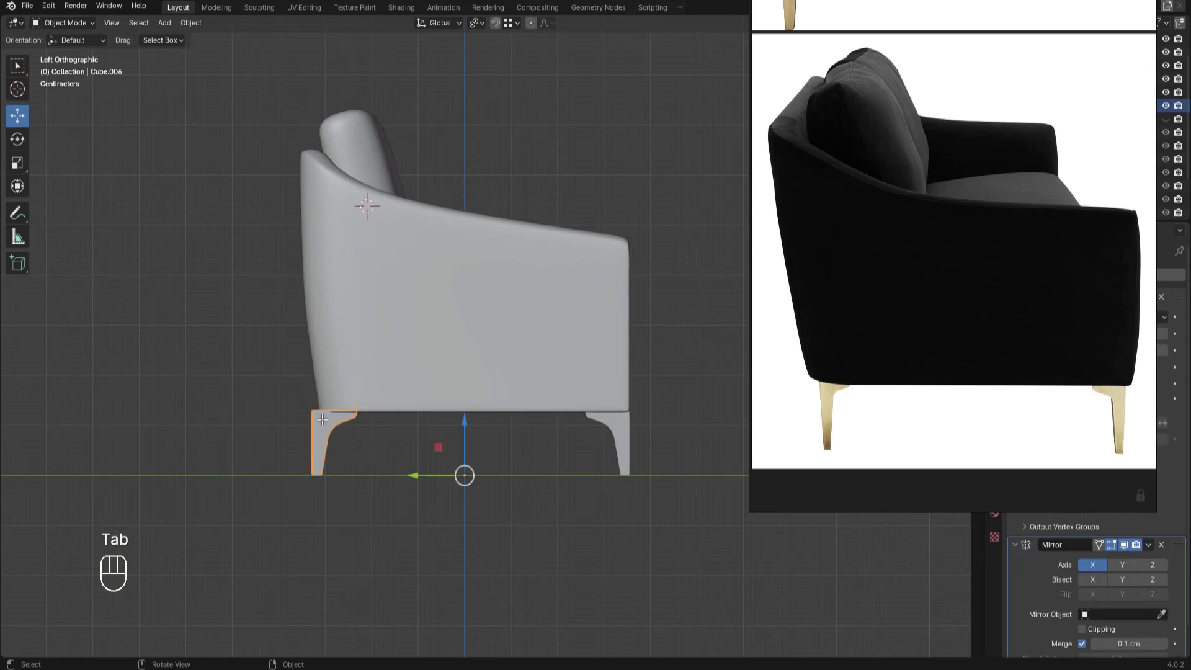
pyautogui.press('Tab')
pyautogui.press('z')
pyautogui.press('a')
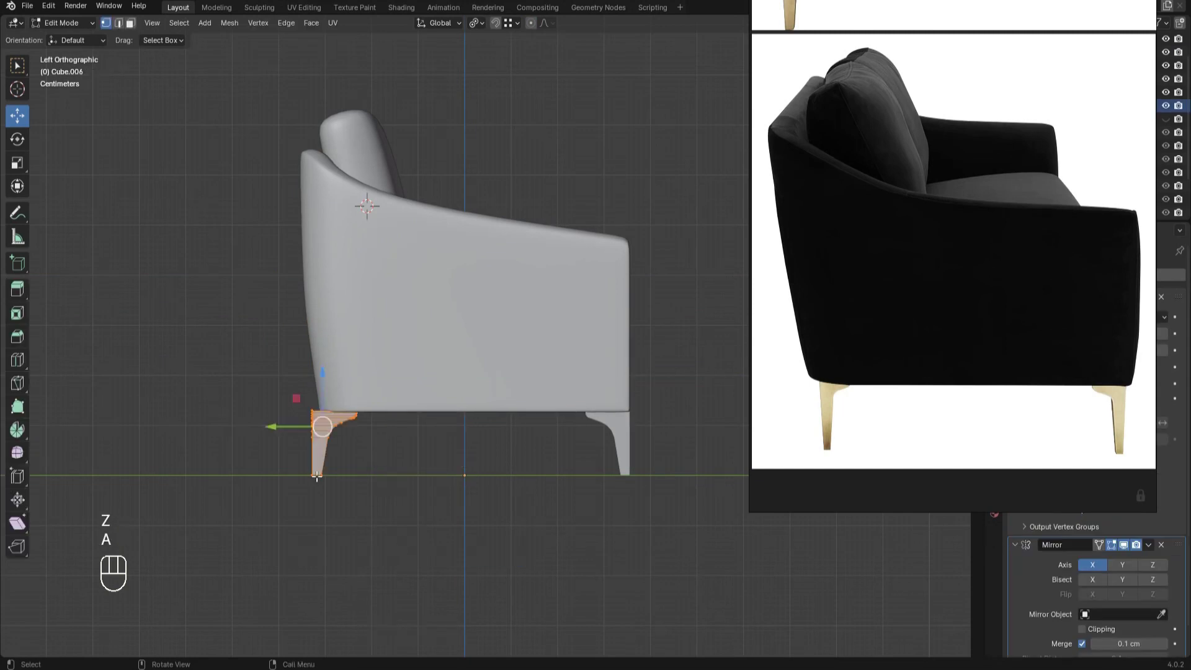
pyautogui.moveTo(280, 431); pyautogui.dragTo(289, 427)
pyautogui.press('Tab')
# Adjust the rear leg's whole mesh along X beneath the body's rear corner, viewed from below.
pyautogui.keyDown('alt'); pyautogui.moveTo(458, 408); pyautogui.dragTo(441, 345); pyautogui.keyUp('alt')
pyautogui.press('Tab')
pyautogui.press('a')
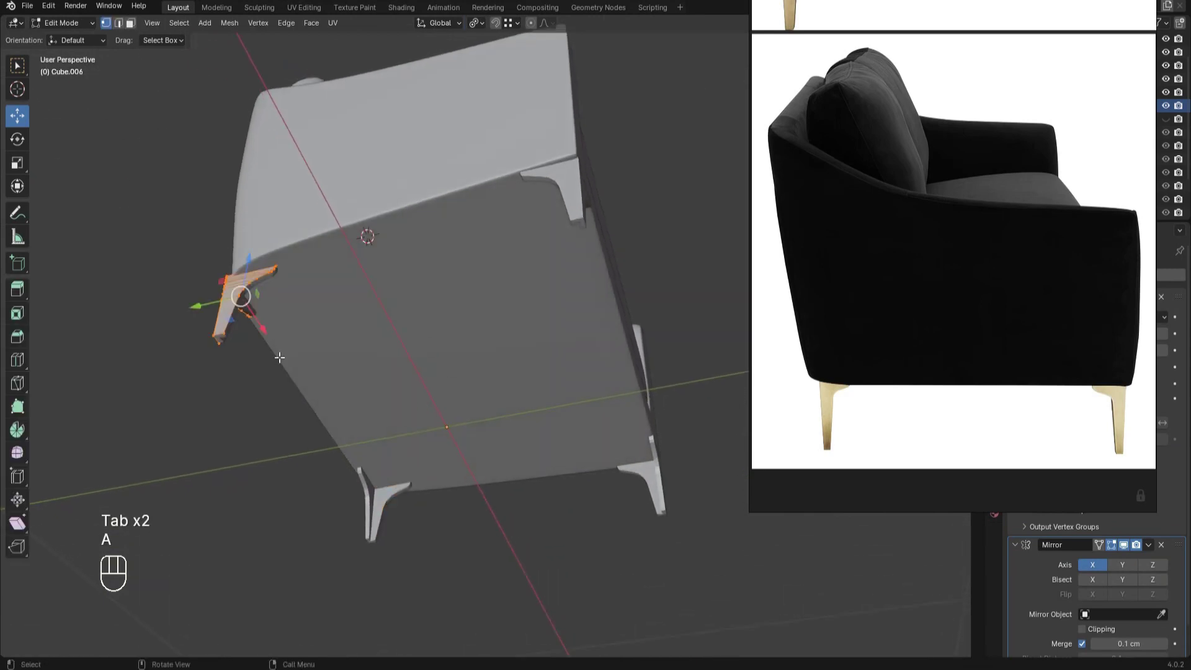
pyautogui.moveTo(262, 328); pyautogui.dragTo(428, 273)
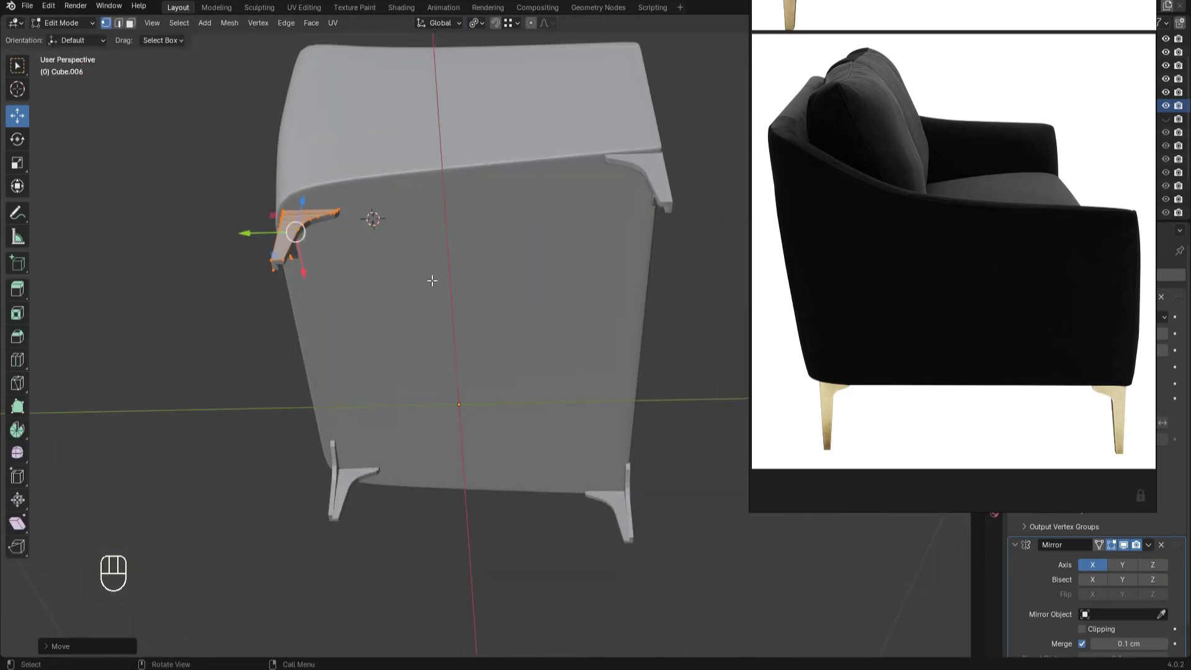
# Select the front legs object, select its whole mesh in Edit Mode, and undo the last edit.
pyautogui.press('ctrl+KP_3')
pyautogui.press('Tab')
pyautogui.click(625, 434)
pyautogui.press('Tab')
pyautogui.press('a')
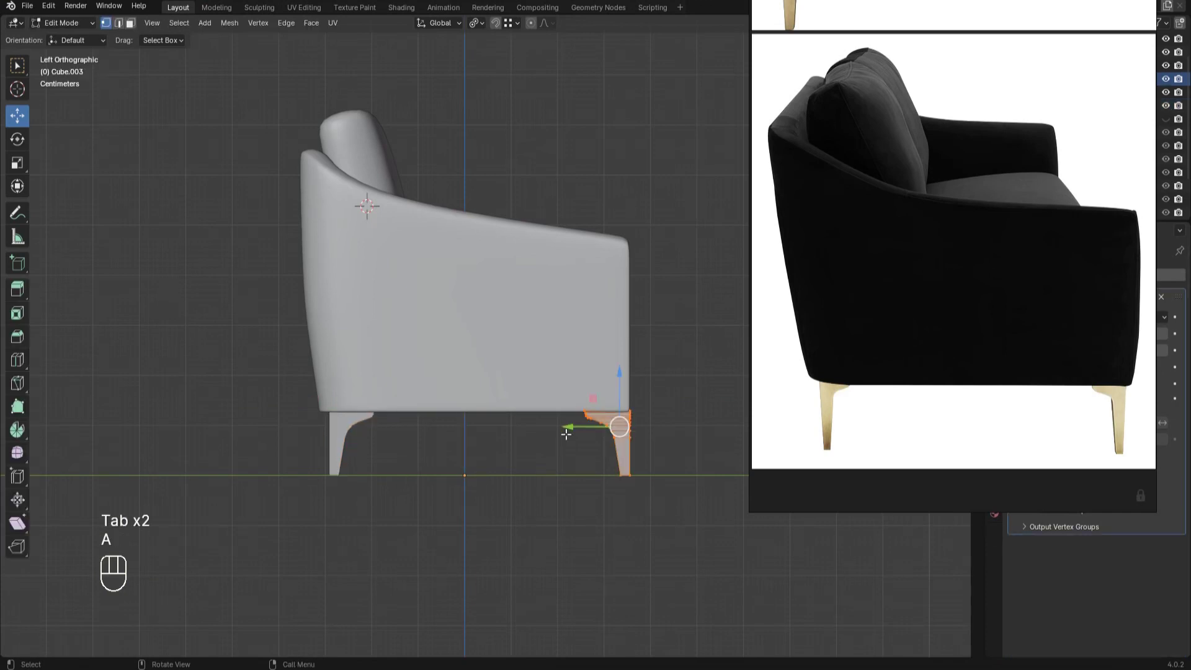
pyautogui.moveTo(625, 435); pyautogui.dragTo(572, 343, button='middle')
pyautogui.hotkey('ctrl', 'z')
pyautogui.press('z')
pyautogui.press('z')
pyautogui.press('Tab')
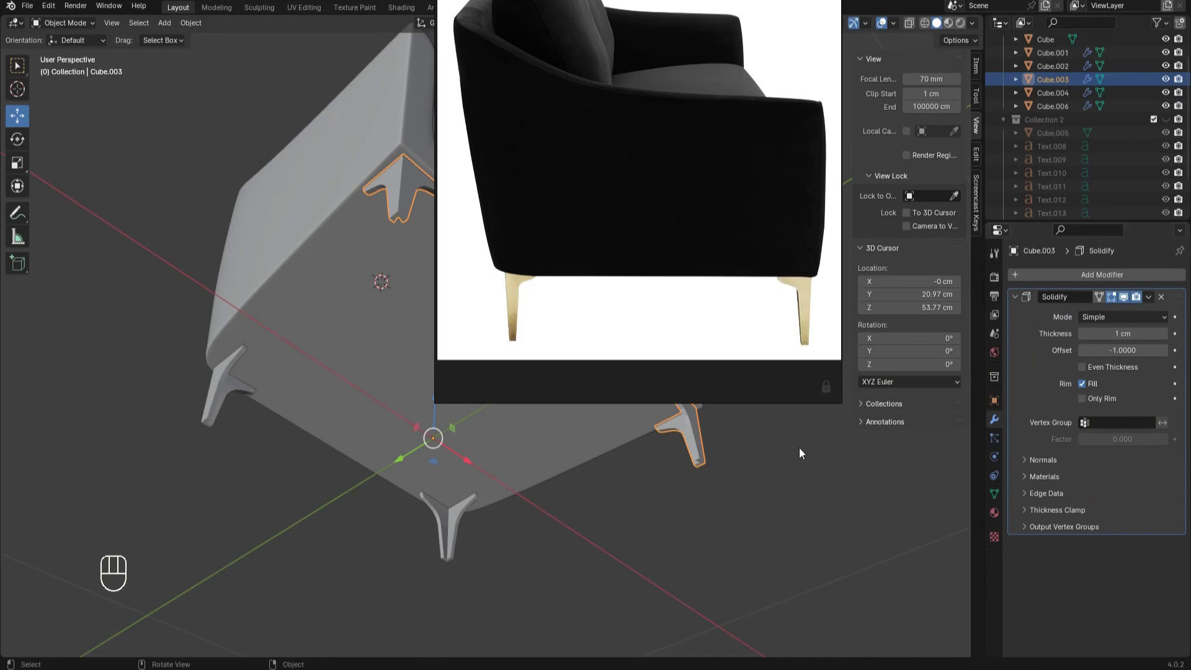
# Delete one of the two front legs and replace it with a Mirror modifier on the X axis.
pyautogui.moveTo(639, 473); pyautogui.dragTo(483, 550, button='middle')
pyautogui.press('Tab')
pyautogui.press('z')
pyautogui.press('Delete')
pyautogui.press('Tab')
pyautogui.hotkey('shift', 'ctrl', 'm')
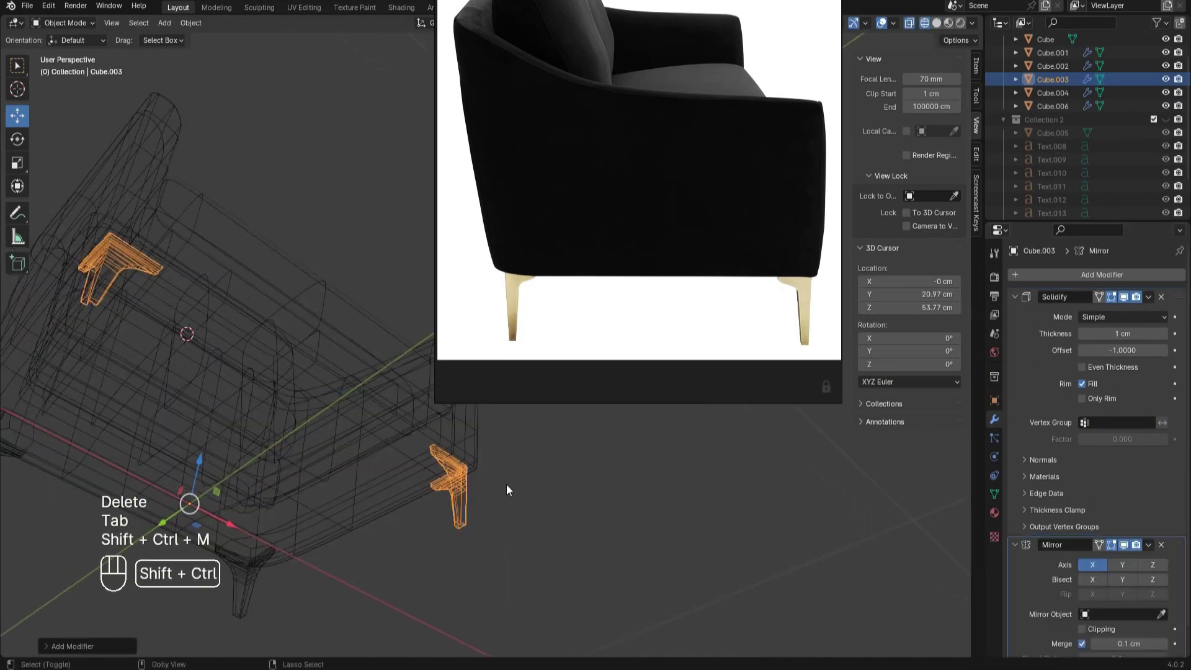
# Check the placement of the front and rear legs from the side and other viewing angles.
pyautogui.press('z')
pyautogui.moveTo(363, 414)
pyautogui.keyDown('alt'); pyautogui.mouseDown(button='middle')
pyautogui.moveTo(508, 496)
pyautogui.moveTo(657, 545)
pyautogui.moveTo(513, 386)
pyautogui.moveTo(550, 377)
pyautogui.moveTo(650, 311)
pyautogui.mouseUp(button='middle'); pyautogui.keyUp('alt')
pyautogui.press('ctrl+KP_6')
pyautogui.press('ctrl+KP_3')
pyautogui.keyDown('alt'); pyautogui.moveTo(651, 311); pyautogui.dragTo(860, 300); pyautogui.keyUp('alt')
pyautogui.scroll(-2, 860, 299)
pyautogui.scroll(3, 581, 266)
pyautogui.keyDown('alt'); pyautogui.moveTo(580, 270); pyautogui.dragTo(510, 263); pyautogui.keyUp('alt')
# Nudge the rear leg's whole mesh slightly backward along Y.
pyautogui.click(326, 456)
pyautogui.press('Tab')
pyautogui.press('a')
pyautogui.moveTo(276, 420); pyautogui.dragTo(267, 417)
pyautogui.press('Tab')
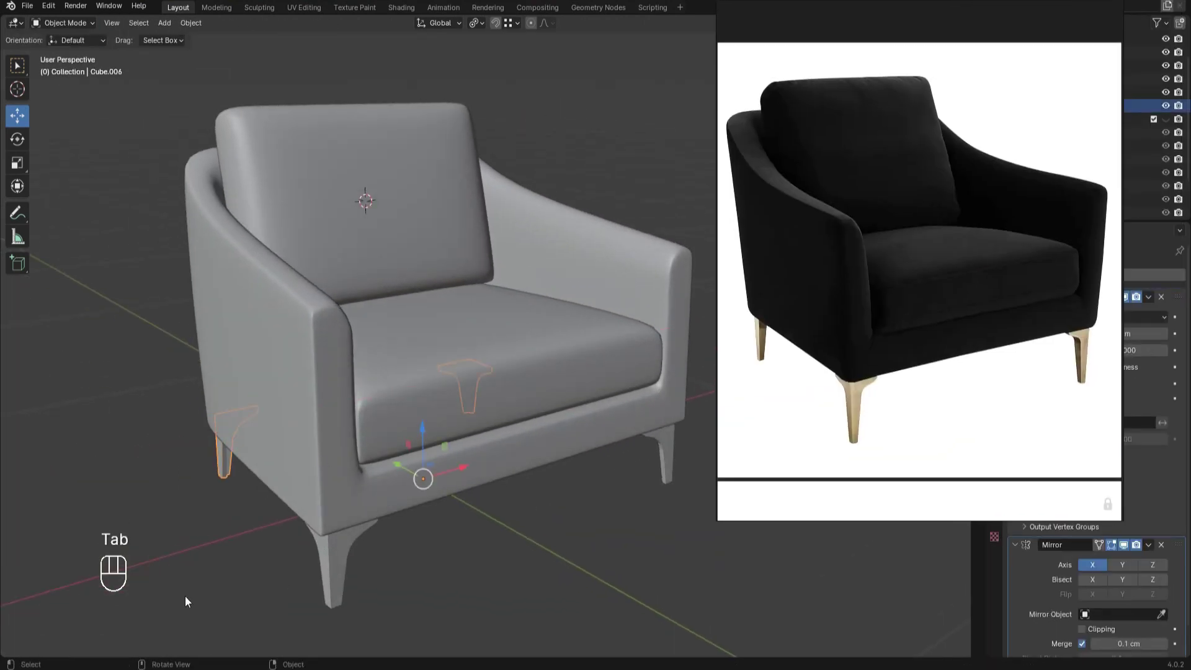
# Select the vertical edge loop near the rear of the body's outer side and edge-slide it toward the back.
pyautogui.keyDown('alt'); pyautogui.moveTo(222, 563); pyautogui.dragTo(402, 537); pyautogui.keyUp('alt')
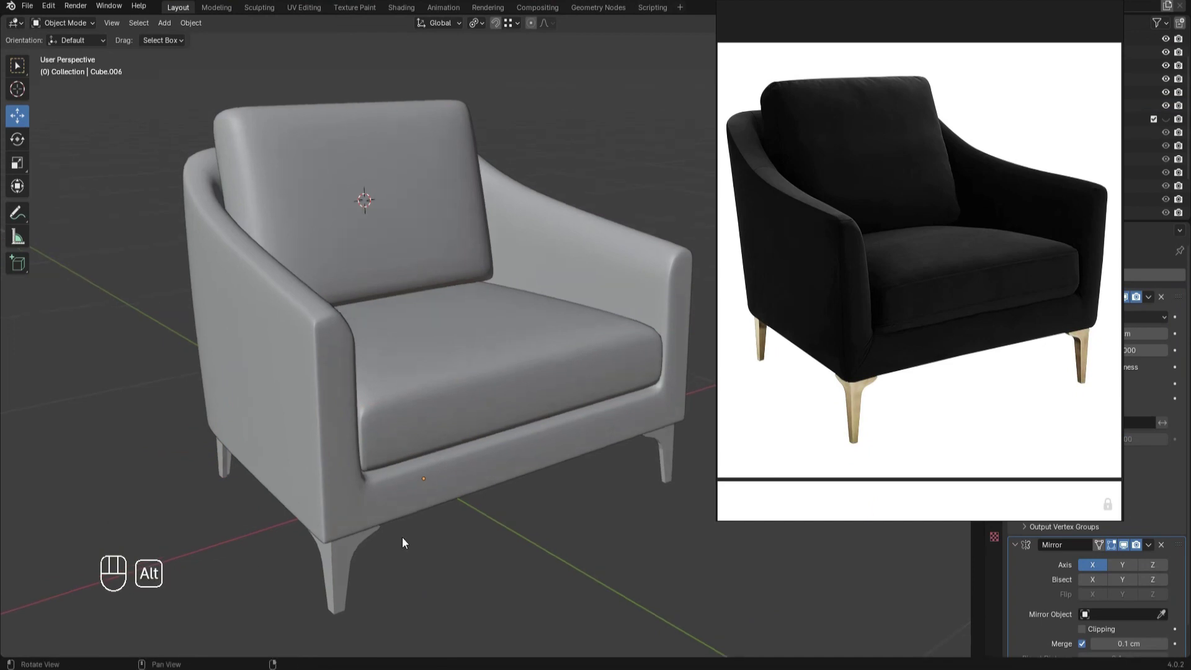
pyautogui.click(200, 194)
pyautogui.press('Tab')
pyautogui.press('Tab')
pyautogui.press('Tab')
pyautogui.press('z')
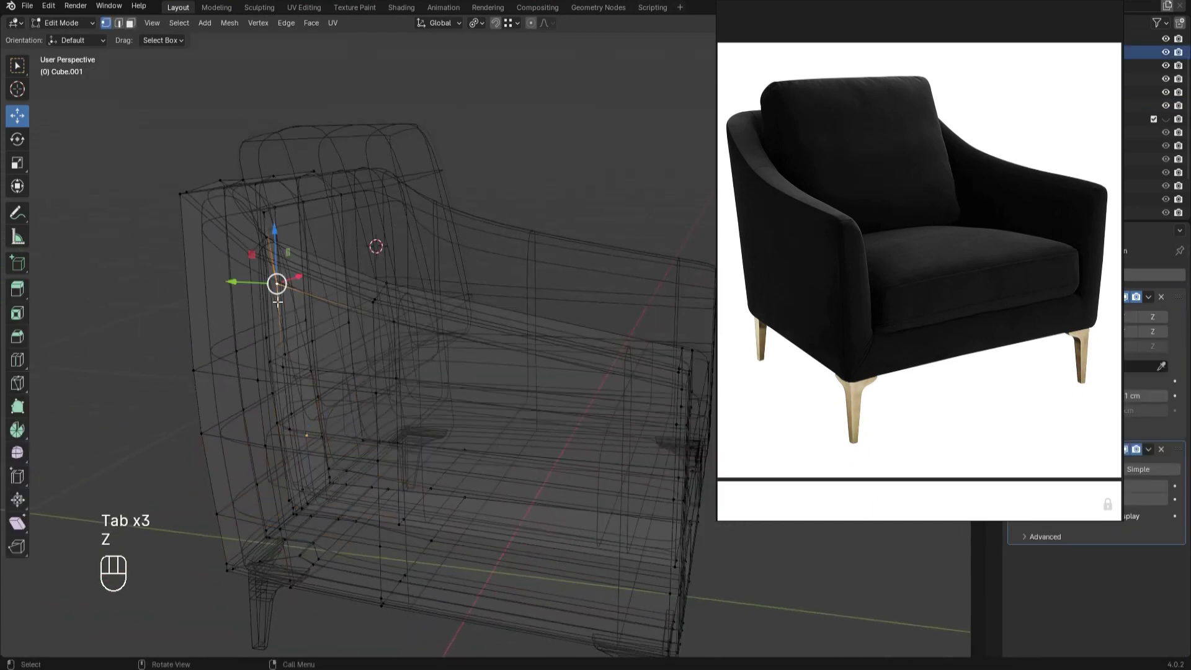
pyautogui.press('2')
pyautogui.press('z')
pyautogui.press('z')
pyautogui.press('z')
pyautogui.keyDown('alt'); pyautogui.moveTo(107, 389); pyautogui.dragTo(346, 442); pyautogui.keyUp('alt')
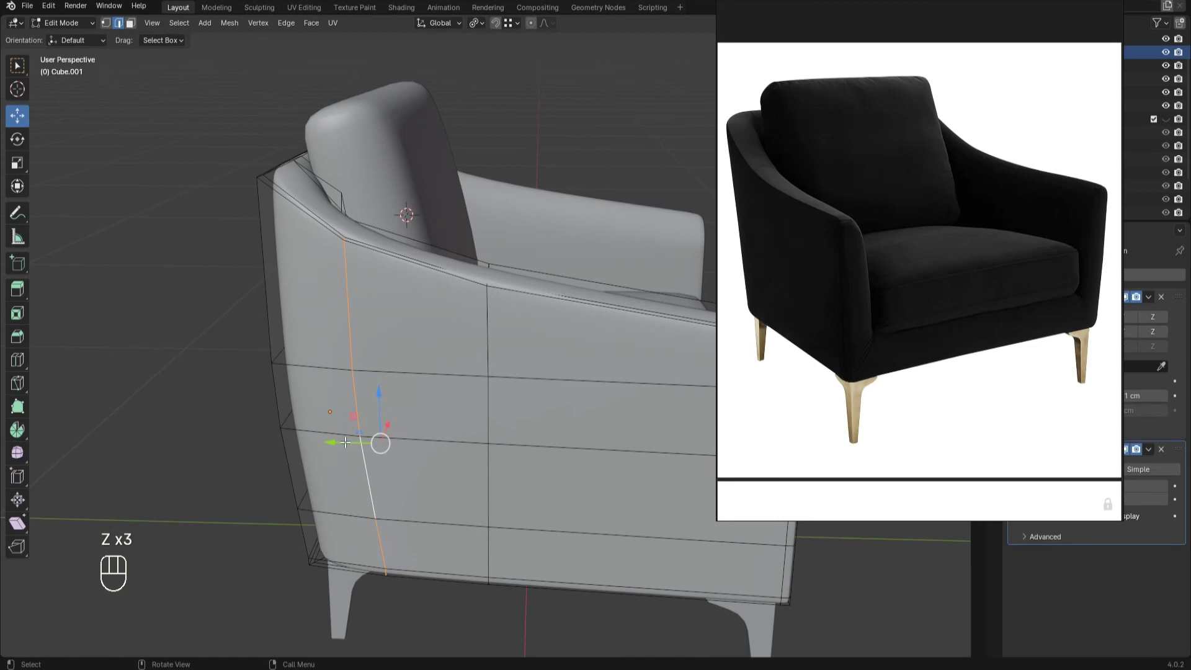
pyautogui.press('g')
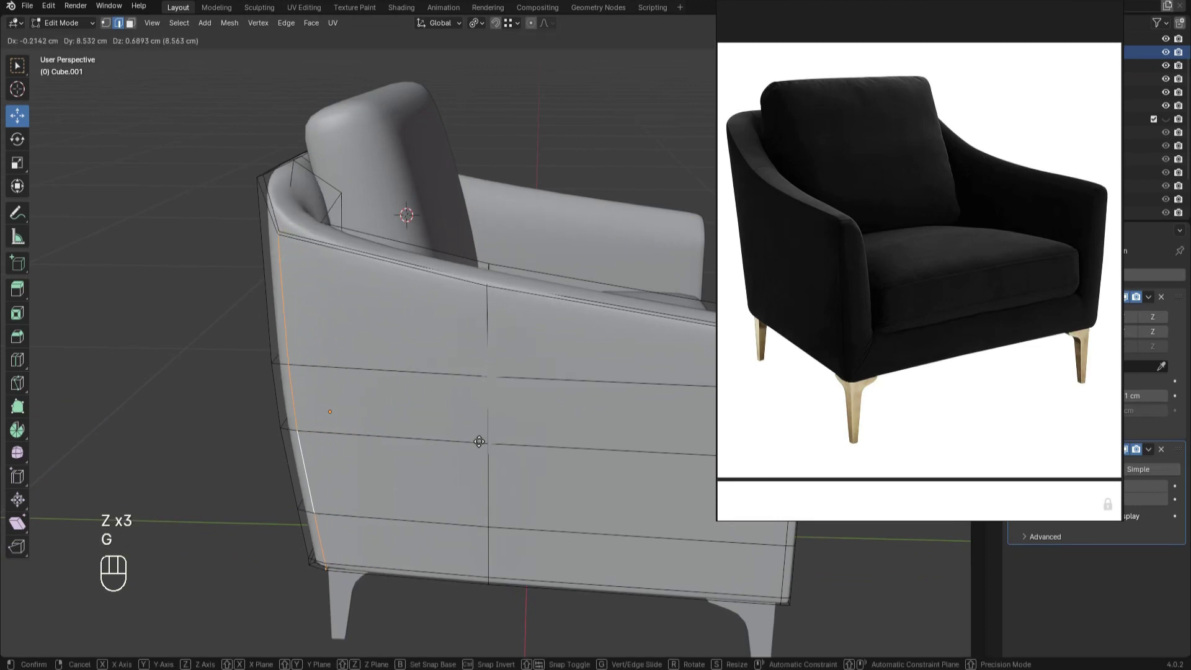
pyautogui.press('g')
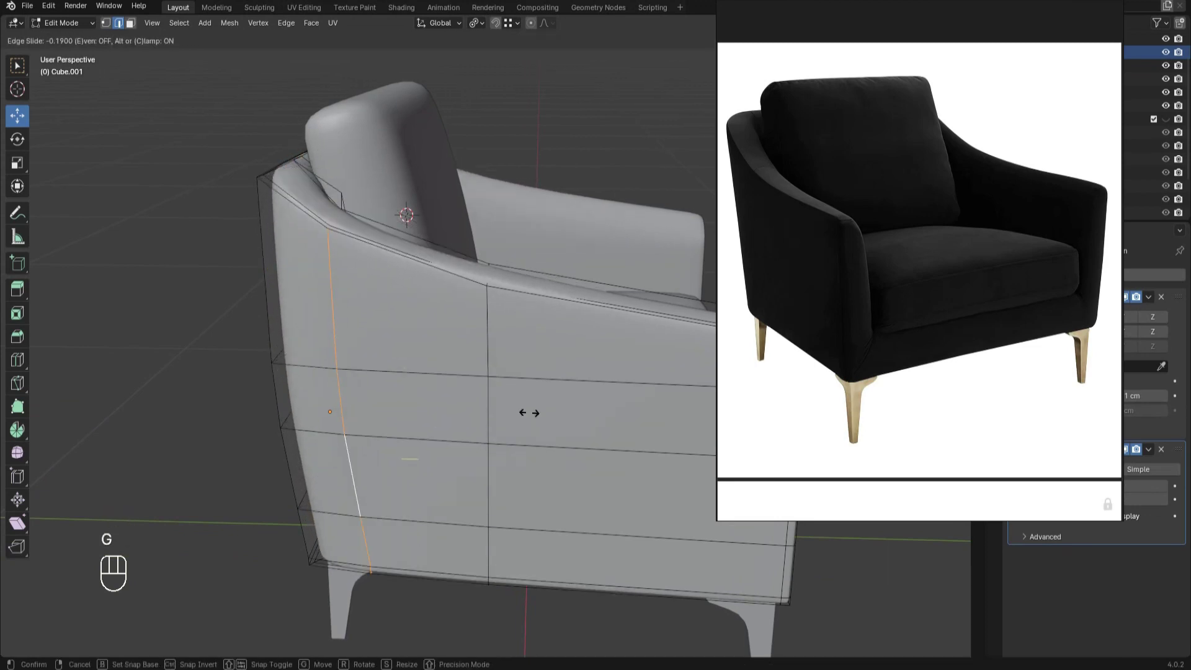
pyautogui.click(505, 409)
# Edge-slide the same vertical loop farther toward the rear corner by about 0.29 and compare the body with the three-quarter photo.
pyautogui.keyDown('alt'); pyautogui.moveTo(504, 408); pyautogui.dragTo(537, 301); pyautogui.keyUp('alt')
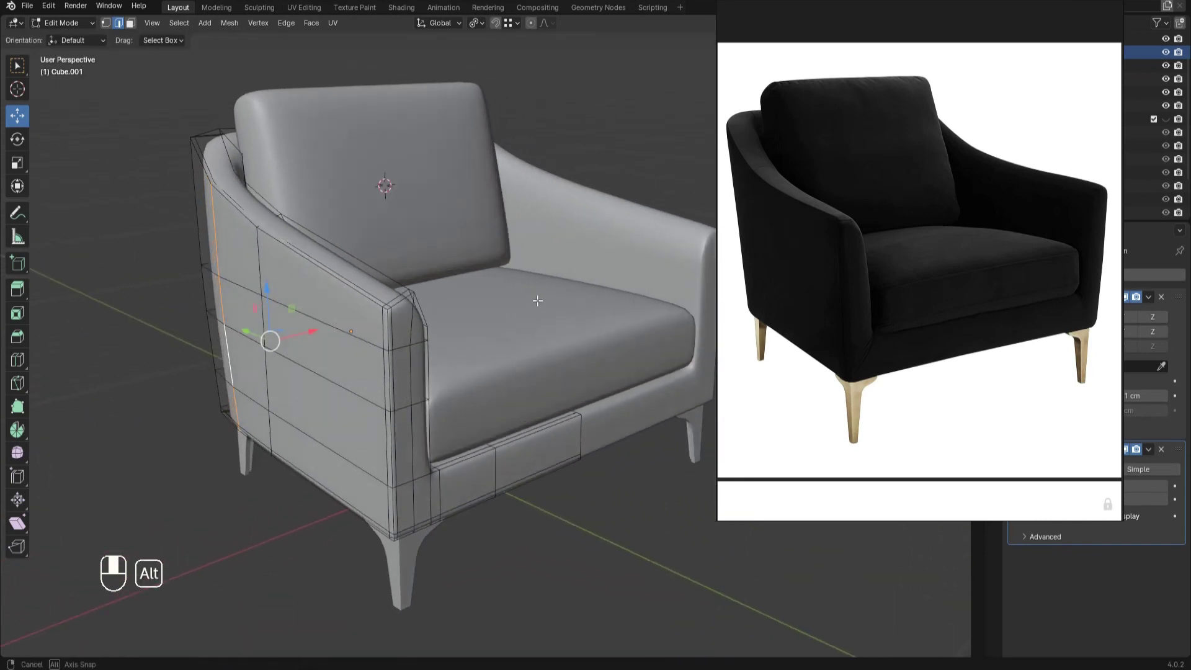
pyautogui.press('g')
pyautogui.press('g')
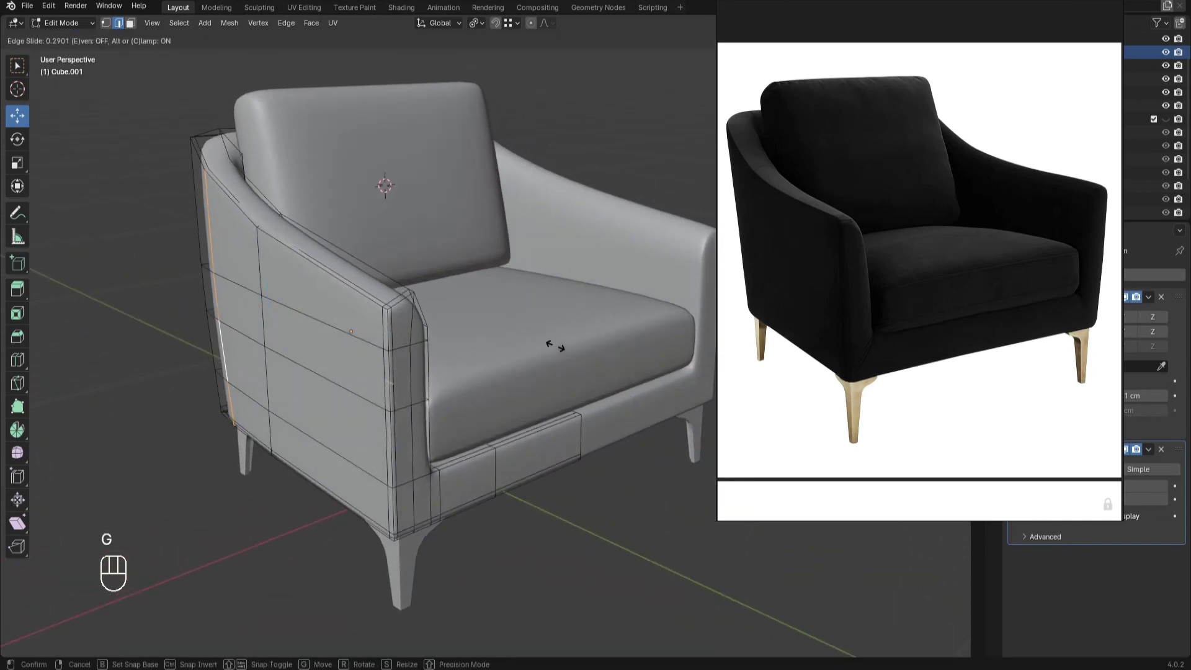
pyautogui.click(554, 346)
pyautogui.press('Tab')
pyautogui.keyDown('alt'); pyautogui.moveTo(614, 471); pyautogui.dragTo(609, 485); pyautogui.keyUp('alt')
pyautogui.press('Tab')
pyautogui.press('Tab')
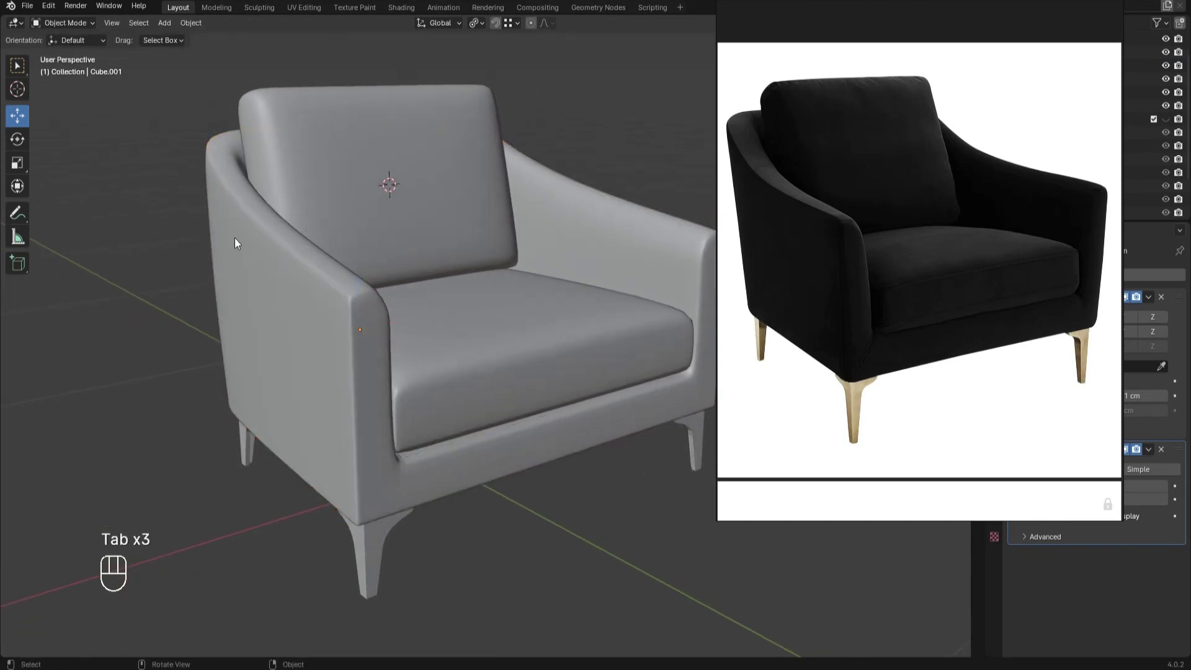
pyautogui.keyDown('alt'); pyautogui.moveTo(536, 194); pyautogui.dragTo(544, 192); pyautogui.keyUp('alt')
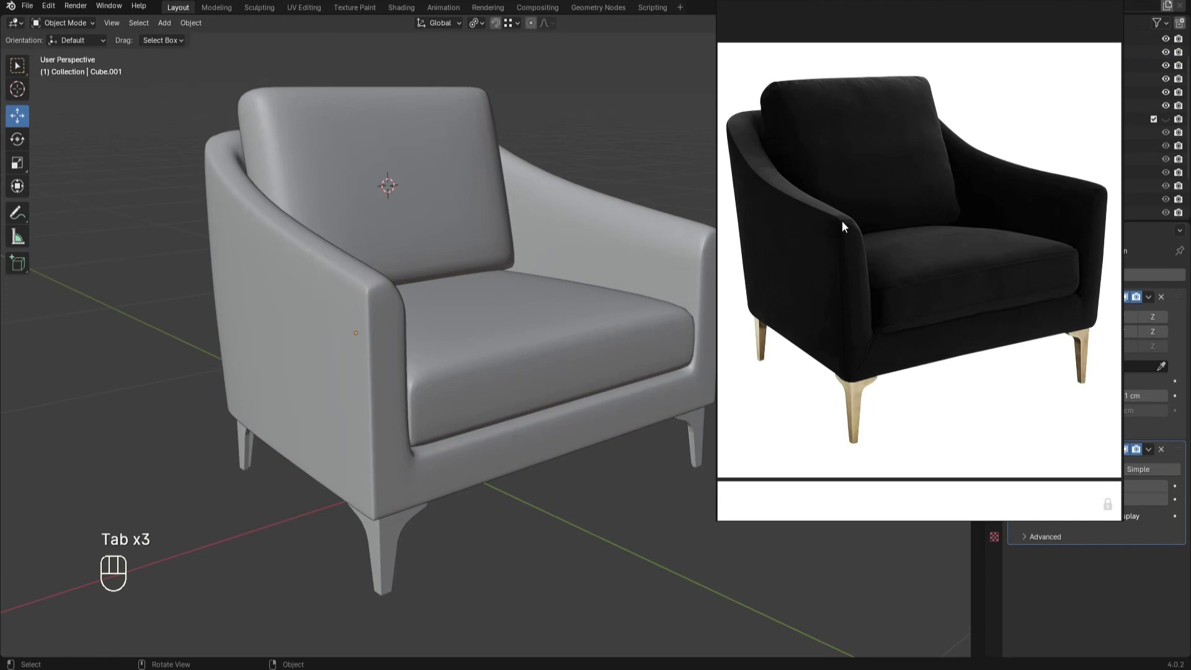
# Select the vertices along the armrest's inner top edge and adjust their height along Z.
pyautogui.scroll(3, 391, 316)
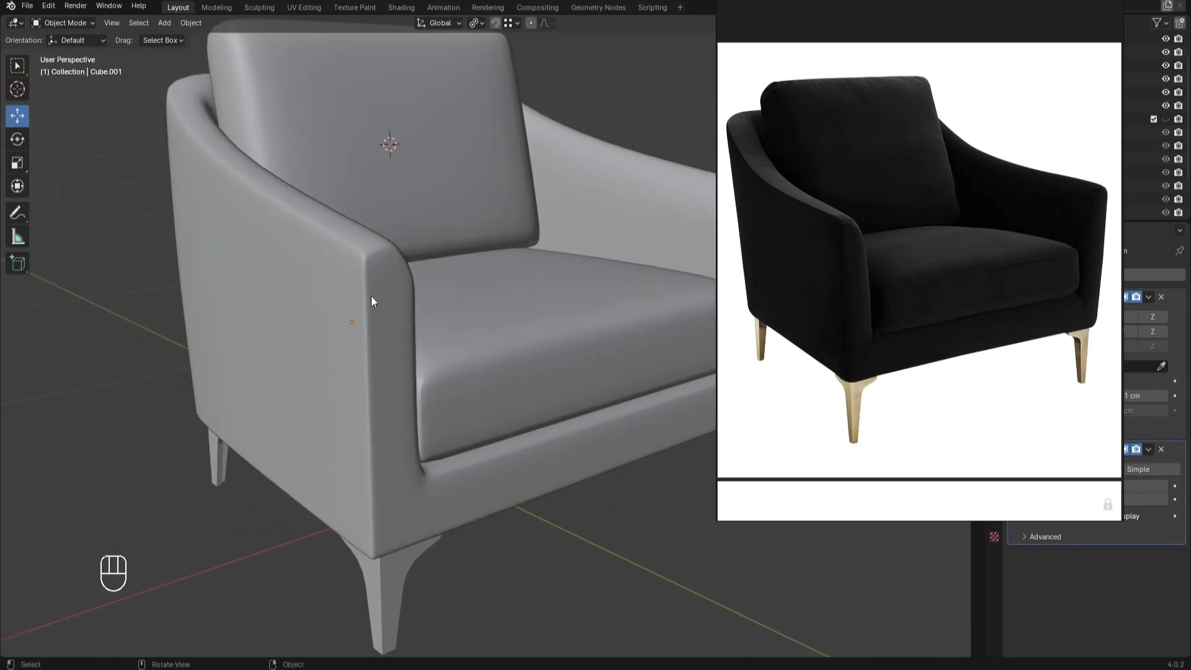
pyautogui.click(374, 296)
pyautogui.press('Tab')
pyautogui.press('1')
pyautogui.keyDown('shift'); pyautogui.click(361, 167); pyautogui.keyUp('shift')
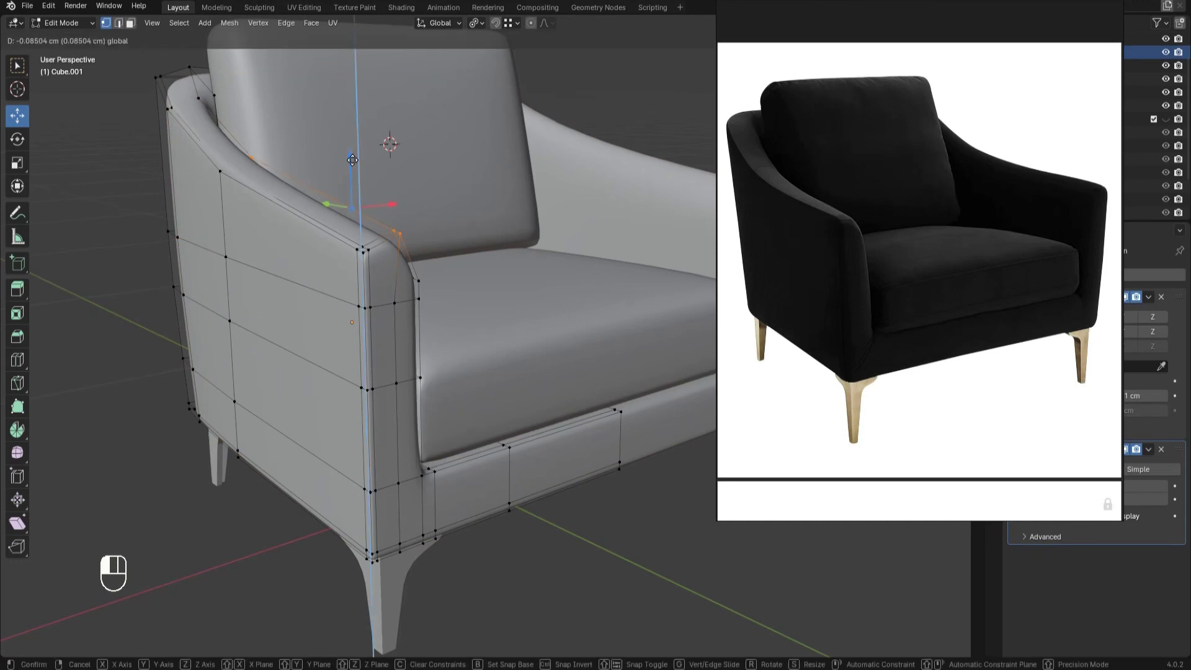
pyautogui.press('Tab')
pyautogui.press('Tab')
# Select a connected run of the armrest's vertices, move it along Z and check the resulting shape.
pyautogui.keyDown('alt'); pyautogui.moveTo(380, 270); pyautogui.dragTo(503, 342); pyautogui.keyUp('alt')
pyautogui.keyDown('ctrl'); pyautogui.keyDown('shift'); pyautogui.click(154, 243); pyautogui.keyUp('shift'); pyautogui.keyUp('ctrl')
pyautogui.press('g')
pyautogui.press('z')
pyautogui.click(503, 341)
pyautogui.press('Tab')
pyautogui.click(621, 534)
pyautogui.scroll(-3, 620, 535)
pyautogui.scroll(3, 620, 535)
# Select the run of vertices along the armrest's inner edge in wireframe and nudge it sideways.
pyautogui.keyDown('alt'); pyautogui.moveTo(608, 506); pyautogui.dragTo(434, 412); pyautogui.keyUp('alt')
pyautogui.press('Tab')
pyautogui.click(148, 303)
pyautogui.keyDown('ctrl'); pyautogui.keyDown('shift'); pyautogui.click(315, 228); pyautogui.keyUp('shift'); pyautogui.keyUp('ctrl')
pyautogui.press('z')
pyautogui.press('z')
pyautogui.keyDown('alt'); pyautogui.moveTo(248, 230); pyautogui.dragTo(311, 290); pyautogui.keyUp('alt')
pyautogui.press('z')
pyautogui.click(185, 390)
pyautogui.keyDown('ctrl'); pyautogui.keyDown('shift'); pyautogui.click(282, 284); pyautogui.keyUp('shift'); pyautogui.keyUp('ctrl')
pyautogui.moveTo(269, 350); pyautogui.dragTo(276, 350)
pyautogui.press('z')
pyautogui.press('Tab')
# Compare the reshaped armrest with the three-quarter photo outside Edit Mode, and resume editing the body mesh.
pyautogui.keyDown('alt'); pyautogui.moveTo(379, 352); pyautogui.dragTo(532, 452); pyautogui.keyUp('alt')
pyautogui.scroll(-3, 531, 452)
pyautogui.press('Tab')
pyautogui.press('Tab')
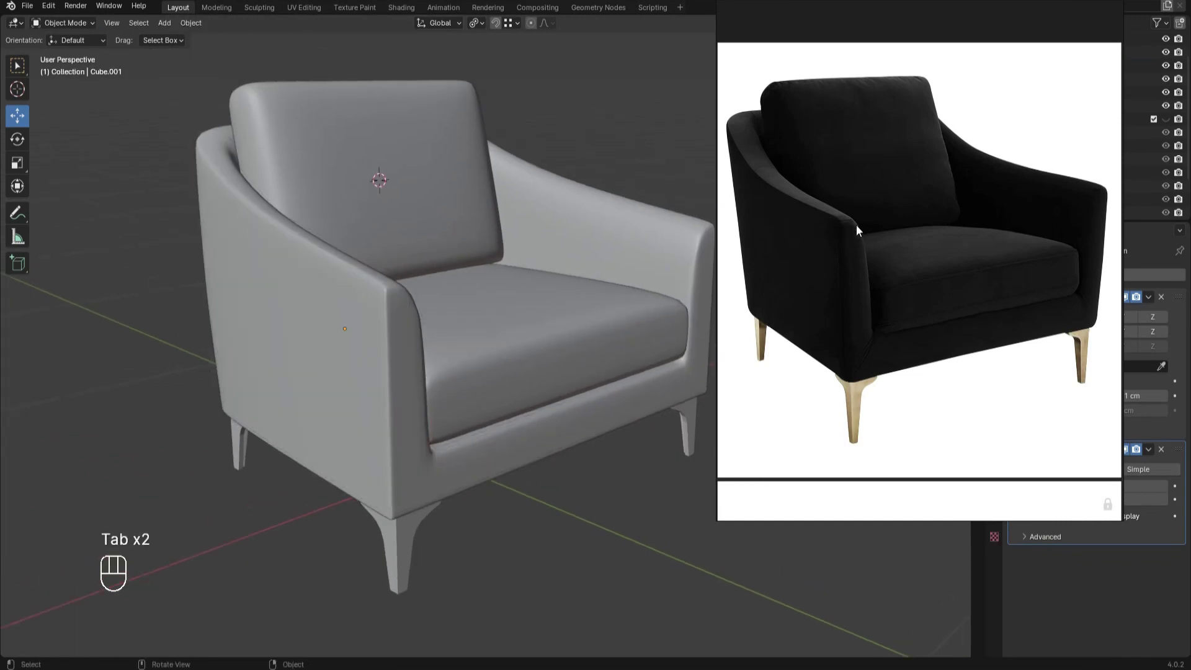
pyautogui.press('Tab')
pyautogui.scroll(1, 447, 356)
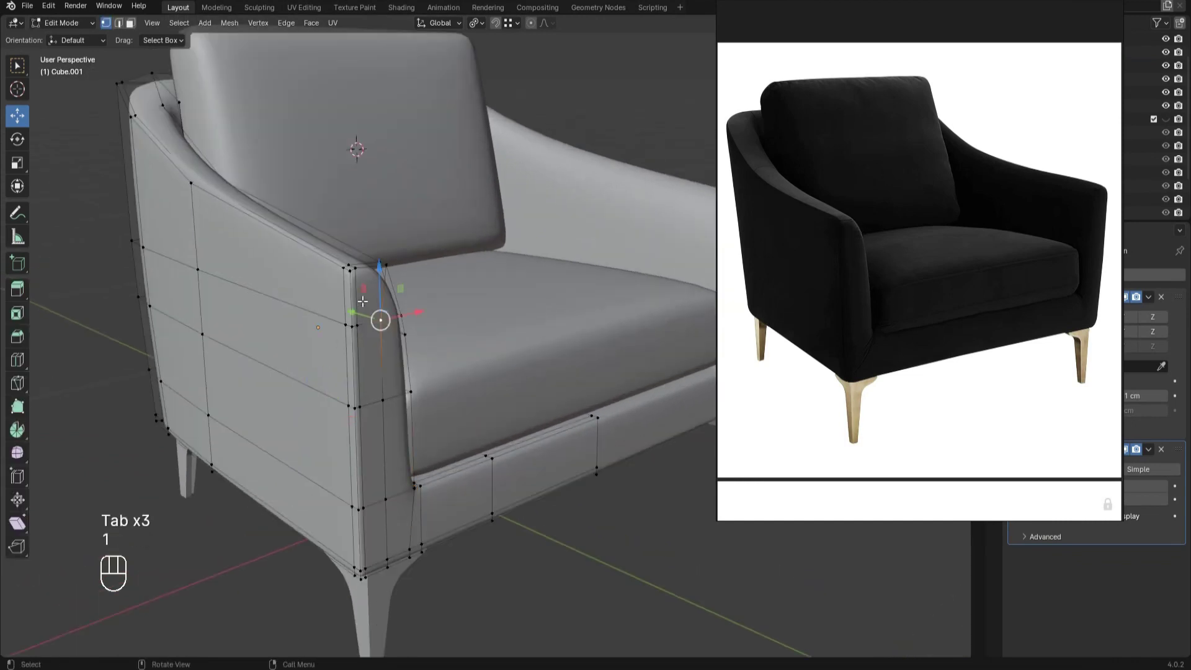
# Select the strip of faces down the armrest's front and compare its lower corner with the enlarged photo.
pyautogui.press('3')
pyautogui.keyDown('ctrl'); pyautogui.keyDown('shift'); pyautogui.click(375, 532); pyautogui.keyUp('shift'); pyautogui.keyUp('ctrl')
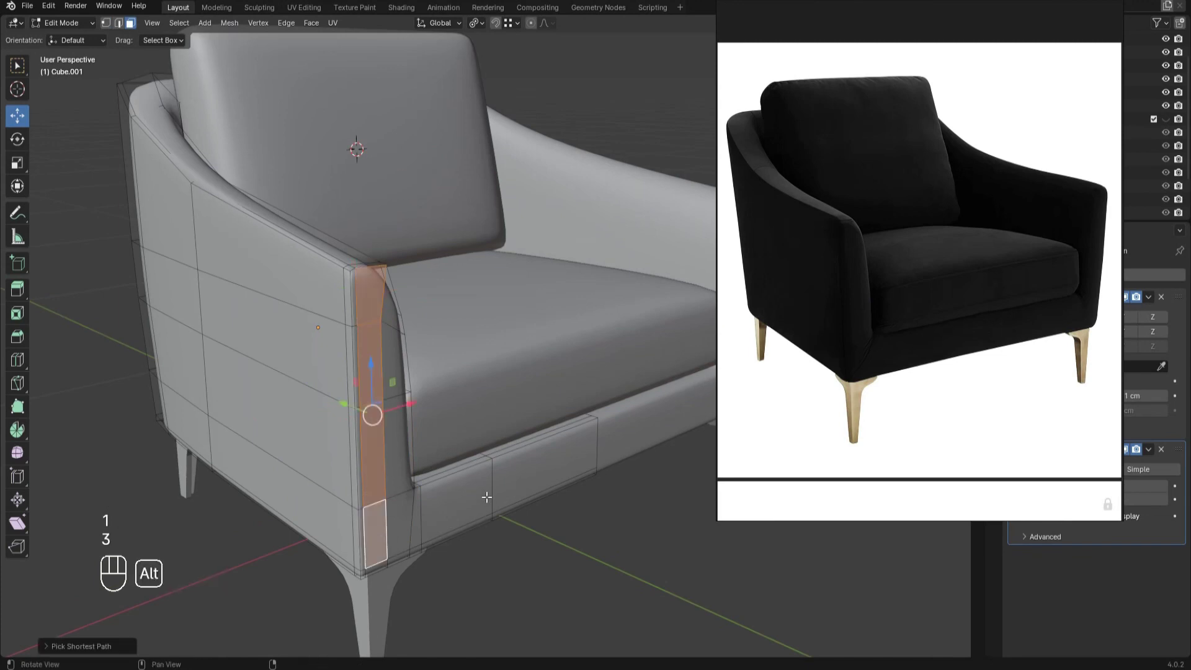
pyautogui.scroll(3, 839, 337)
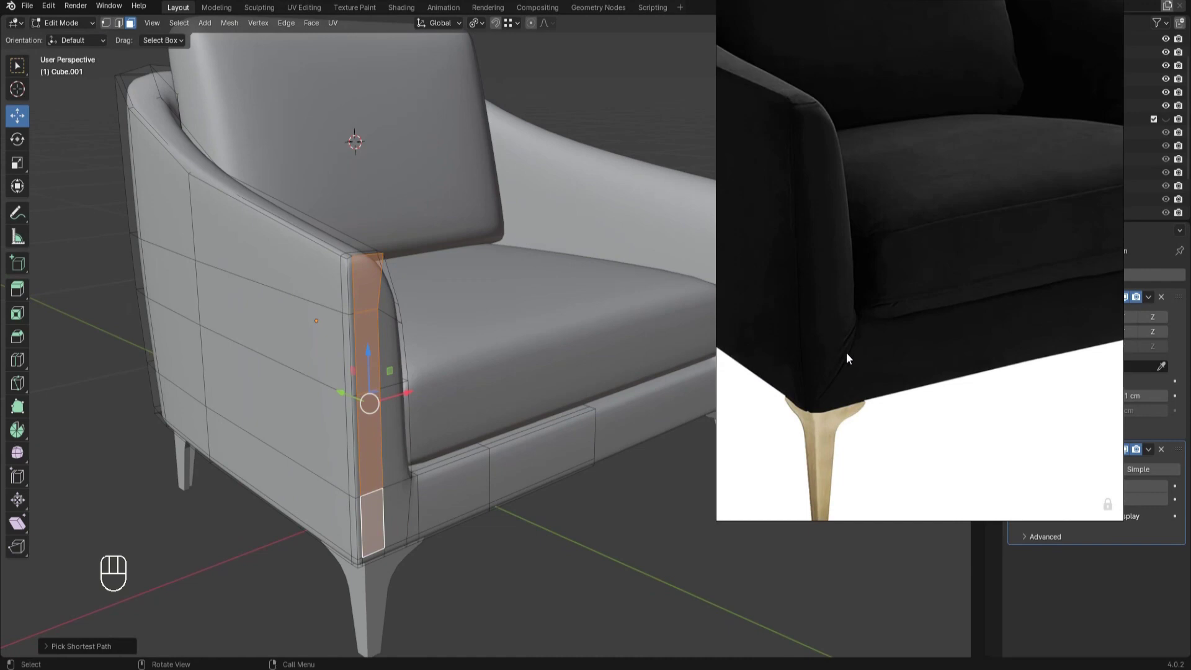
pyautogui.press('Tab')
pyautogui.press('Tab')
pyautogui.click(475, 575)
pyautogui.keyDown('alt'); pyautogui.moveTo(564, 447); pyautogui.dragTo(570, 421, button='middle'); pyautogui.keyUp('alt')
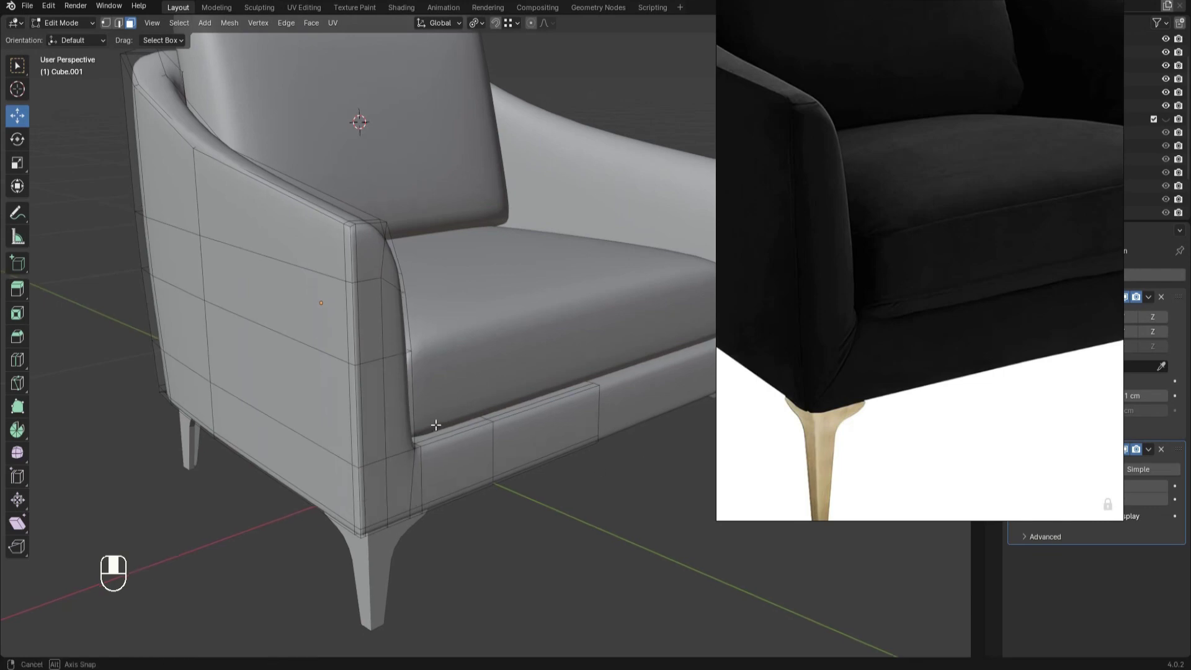
pyautogui.keyDown('alt'); pyautogui.moveTo(439, 422); pyautogui.dragTo(415, 413); pyautogui.keyUp('alt')
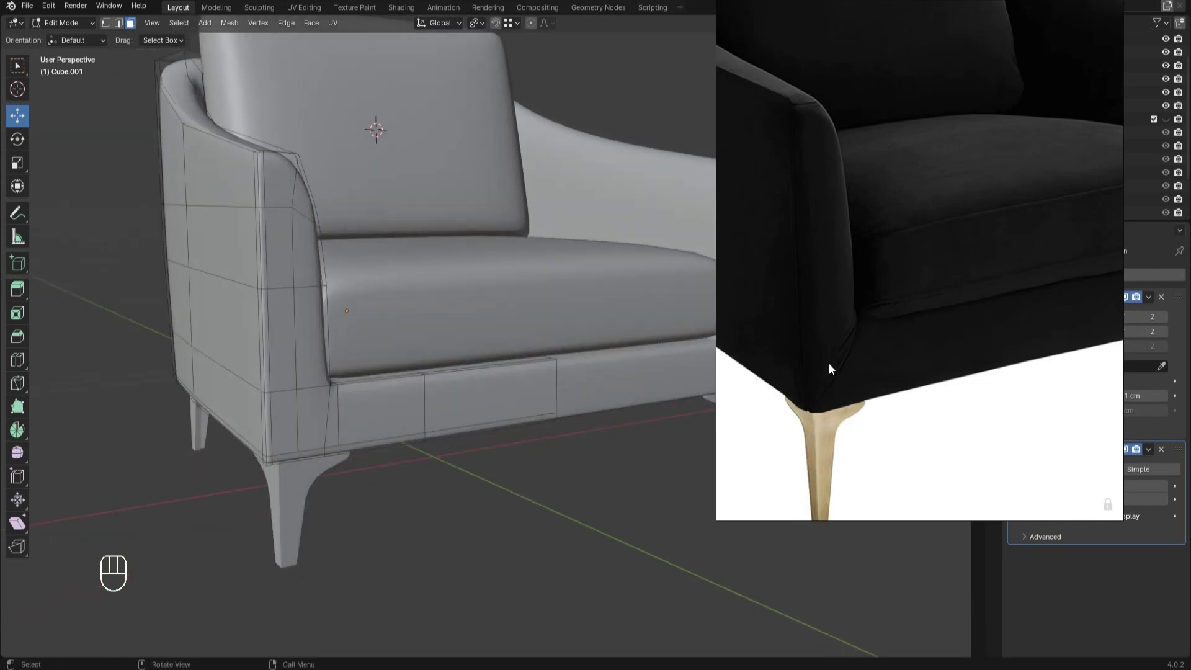
# Add a centred horizontal loop cut around the body's lower section, between the seat line and the base.
pyautogui.keyDown('alt'); pyautogui.moveTo(379, 365); pyautogui.dragTo(410, 370, button='middle'); pyautogui.keyUp('alt')
pyautogui.scroll(1, 377, 363)
pyautogui.scroll(4, 478, 319)
pyautogui.press('1')
pyautogui.scroll(-2, 409, 371)
pyautogui.hotkey('ctrl', 'r')
pyautogui.click(454, 378)
pyautogui.rightClick(456, 517)
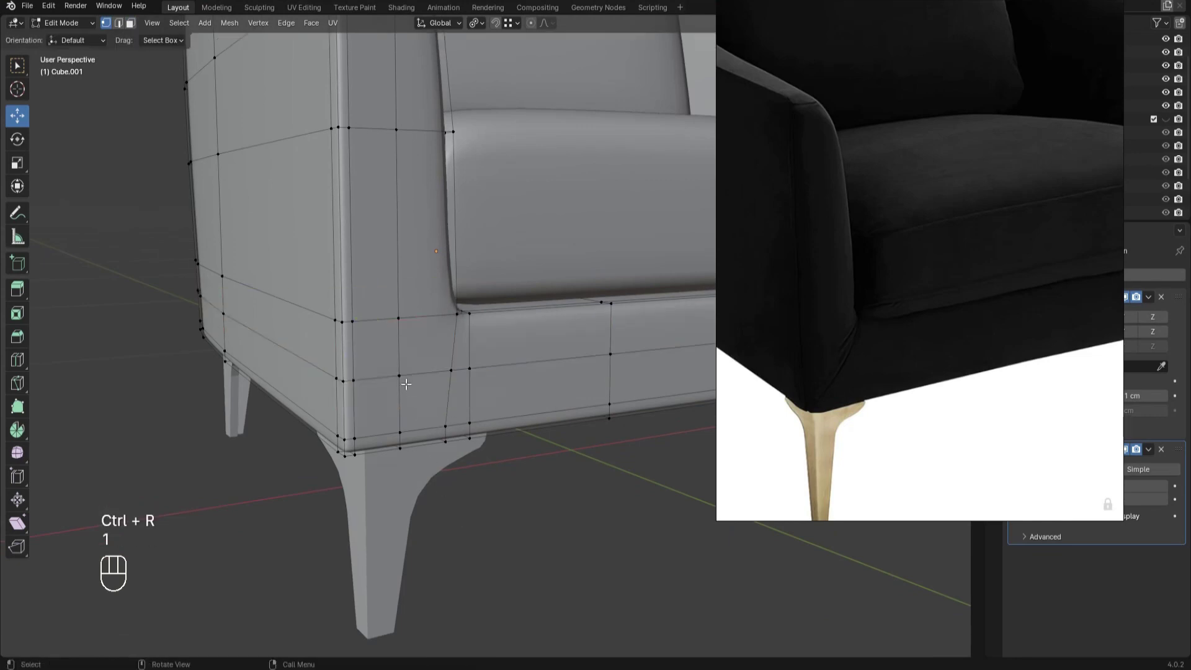
# Connect the loop vertex on the armrest's front to the body's lower corner vertices with a diagonal edge.
pyautogui.scroll(2, 397, 392)
pyautogui.keyDown('alt'); pyautogui.moveTo(398, 394); pyautogui.dragTo(454, 343, button='middle'); pyautogui.keyUp('alt')
pyautogui.scroll(3, 409, 335)
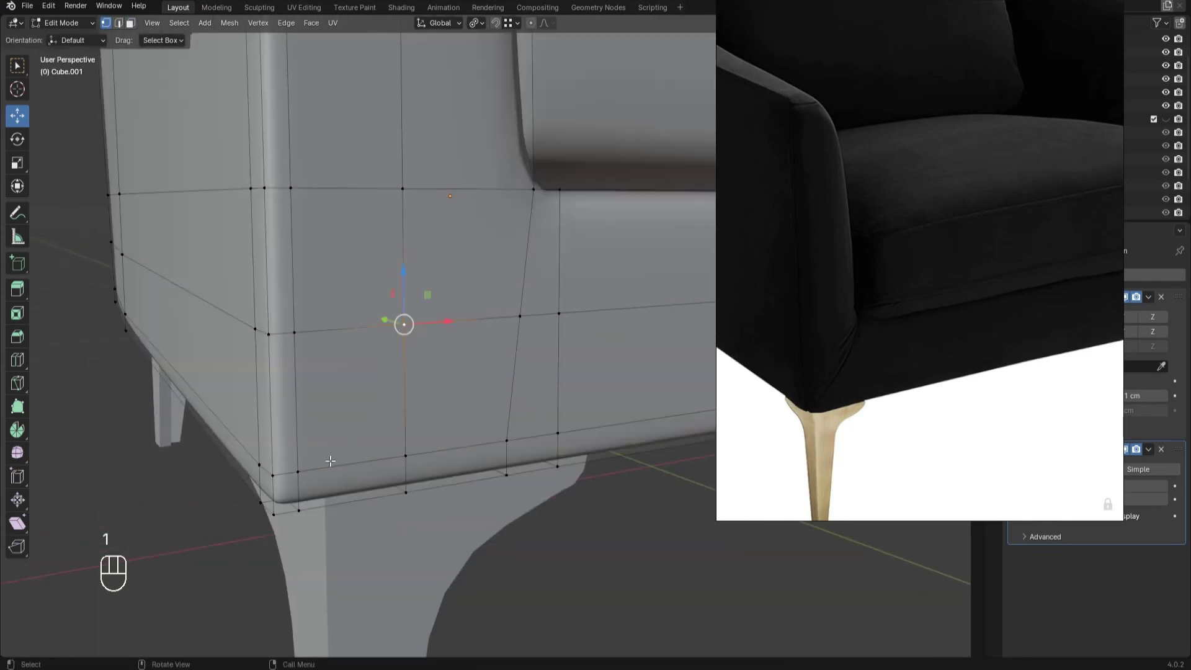
pyautogui.keyDown('shift'); pyautogui.click(298, 481); pyautogui.keyUp('shift')
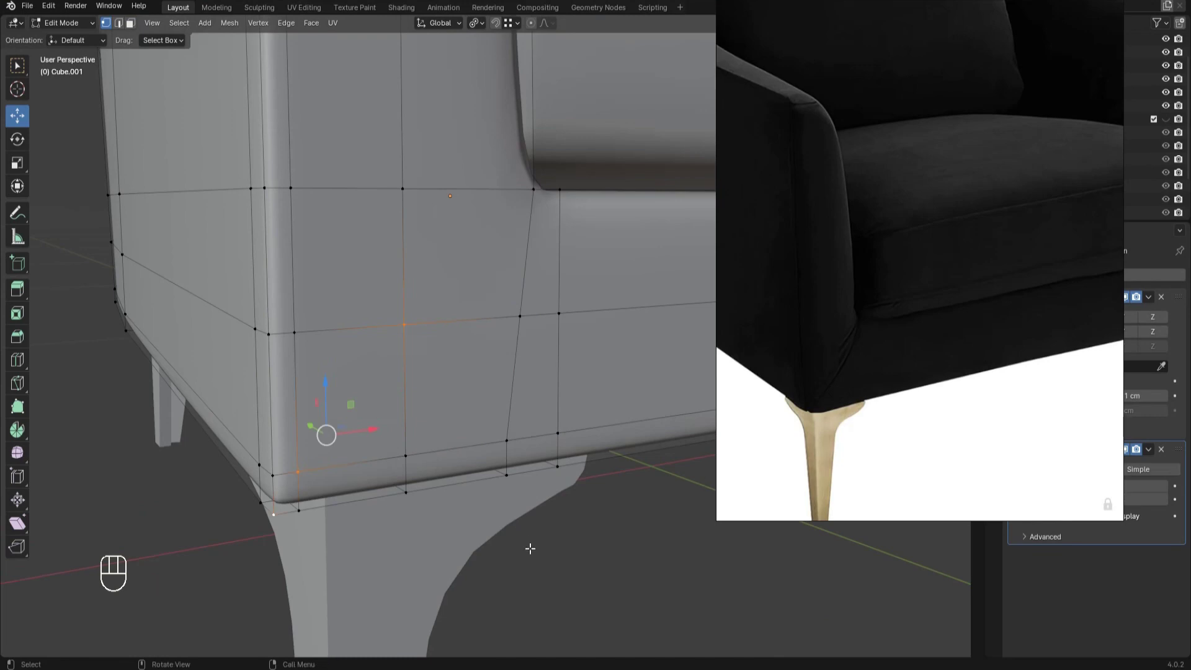
pyautogui.press('j')
pyautogui.press('2')
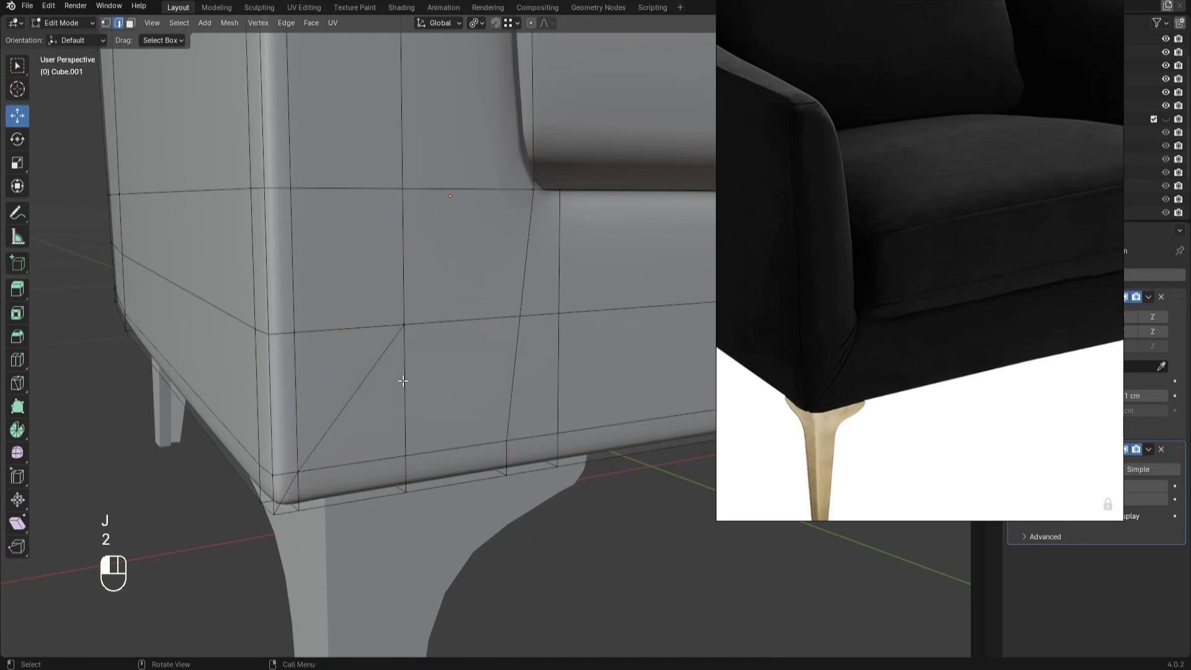
# Dissolve the vertical and horizontal edges beside the diagonal at the armrest's lower front corner.
pyautogui.click(405, 397)
pyautogui.keyDown('shift'); pyautogui.click(346, 343); pyautogui.keyUp('shift')
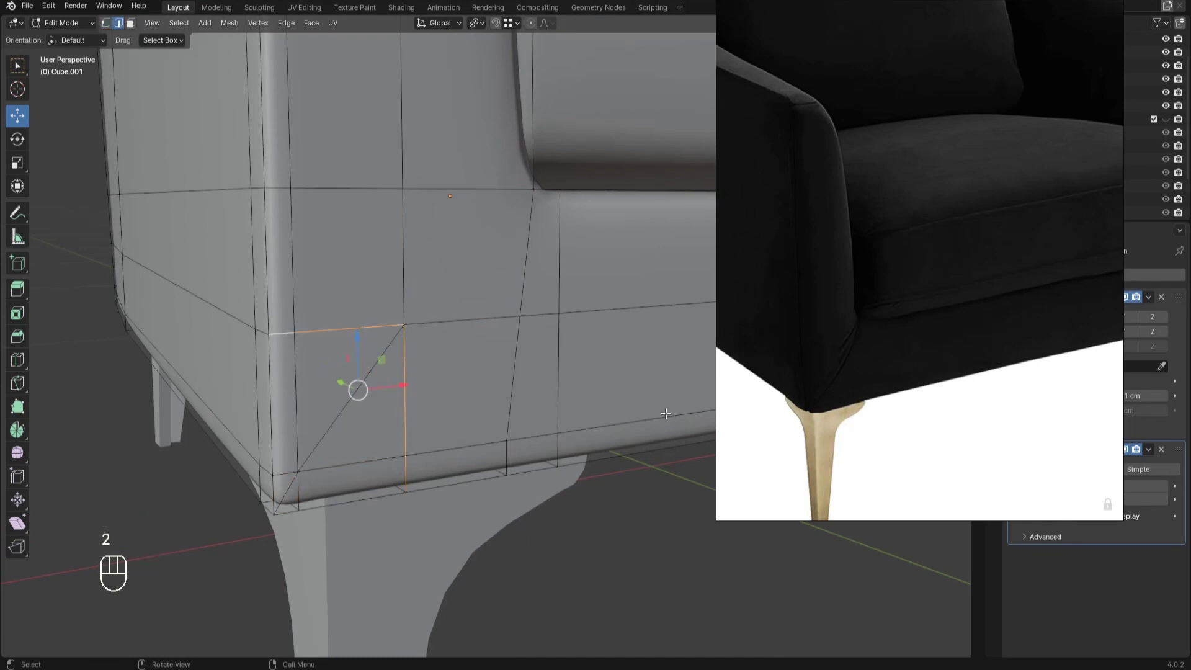
pyautogui.press('Delete')
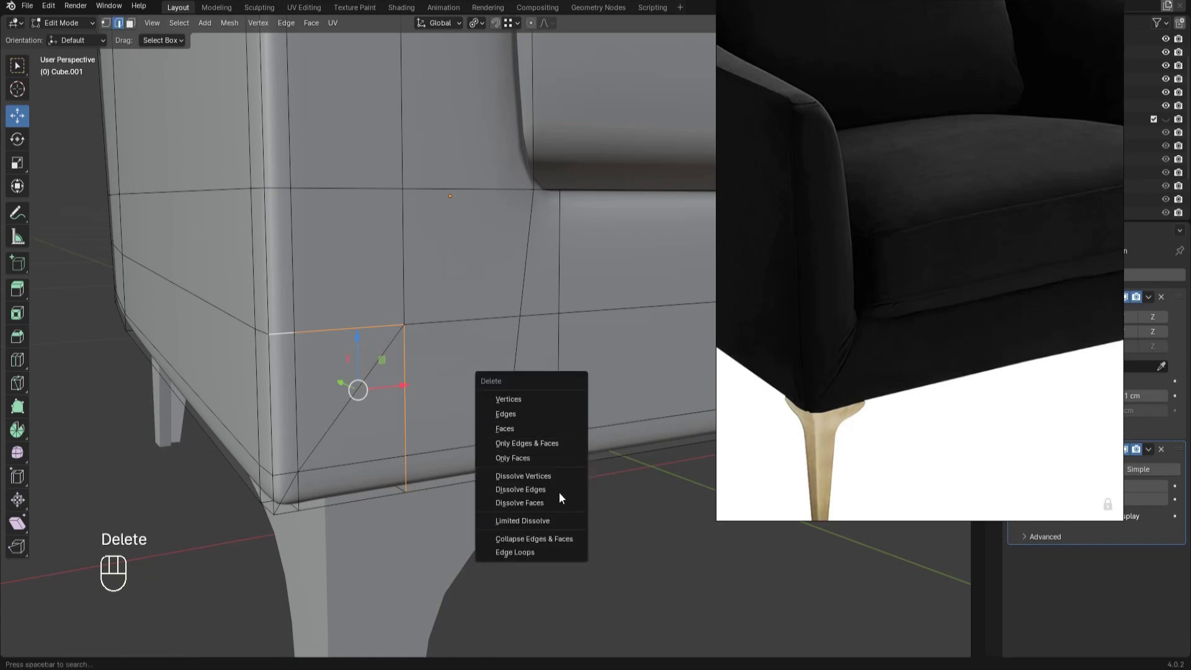
pyautogui.click(552, 489)
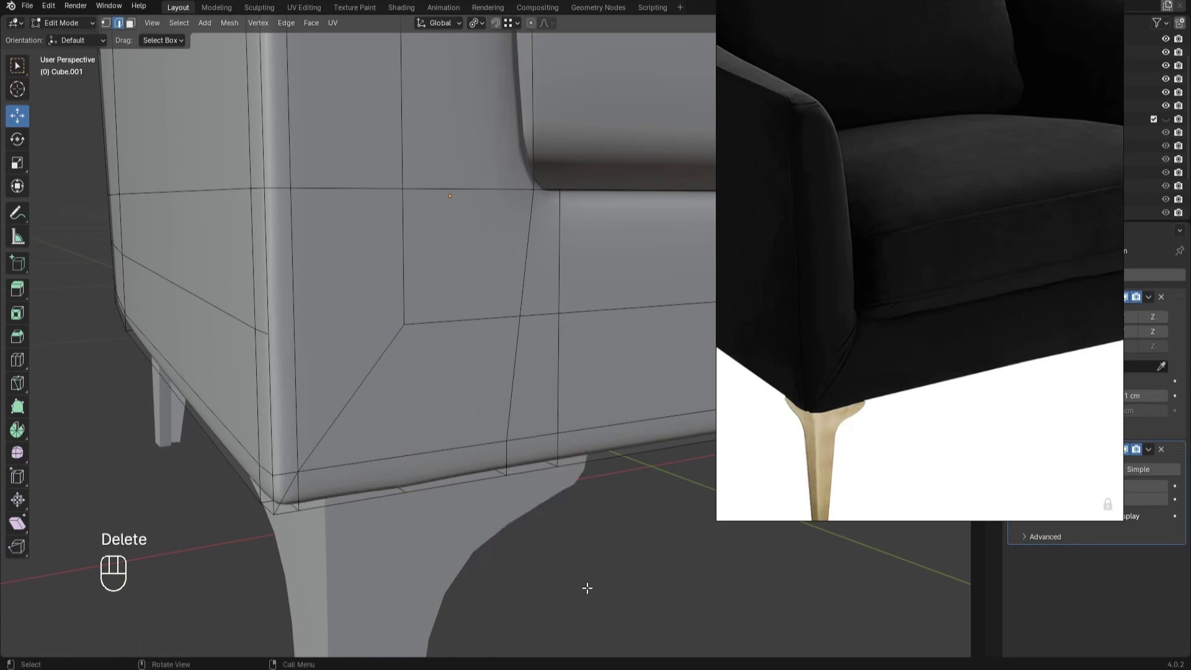
# Undo the dissolved edges, the diagonal connection and the horizontal loop cut.
pyautogui.hotkey('ctrl', 'z')
pyautogui.hotkey('ctrl', 'z')
pyautogui.hotkey('ctrl', 'z')
pyautogui.hotkey('ctrl', 'z')
pyautogui.hotkey('ctrl', 'z')
pyautogui.hotkey('ctrl', 'z')
pyautogui.hotkey('ctrl', 'z')
pyautogui.hotkey('ctrl', 'z')
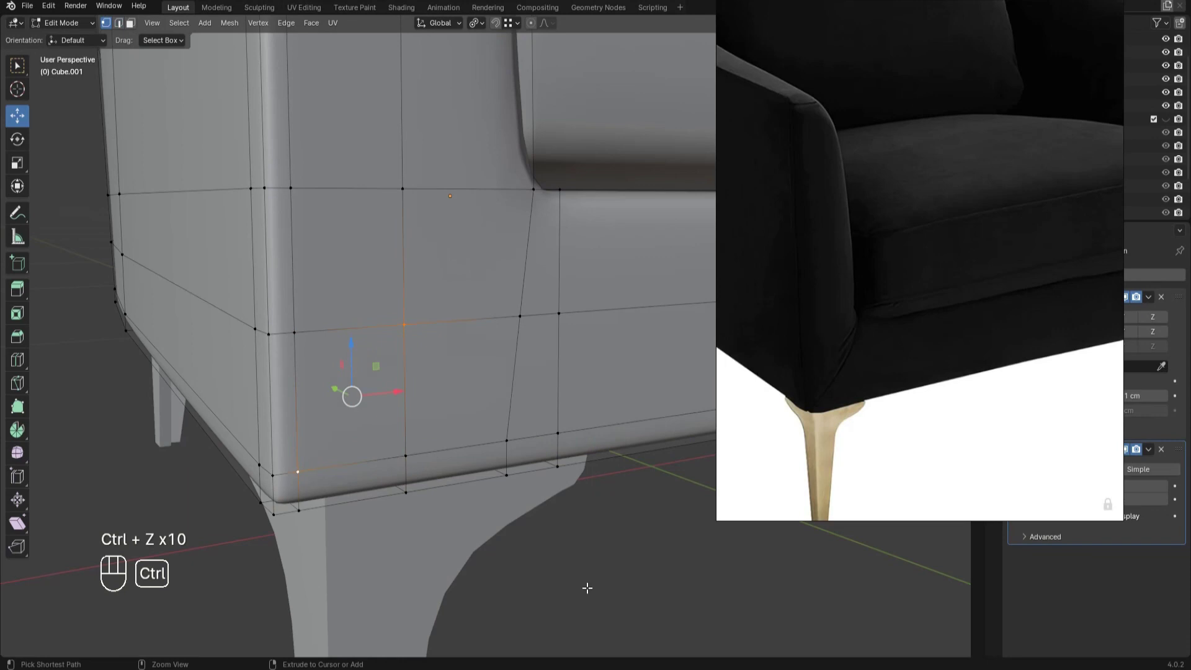
pyautogui.hotkey('ctrl', 'z')
pyautogui.scroll(-4, 475, 341)
pyautogui.hotkey('ctrl', 'z')
pyautogui.hotkey('ctrl', 'z')
pyautogui.hotkey('ctrl', 'z')
pyautogui.hotkey('ctrl', 'z')
pyautogui.hotkey('ctrl', 'z')
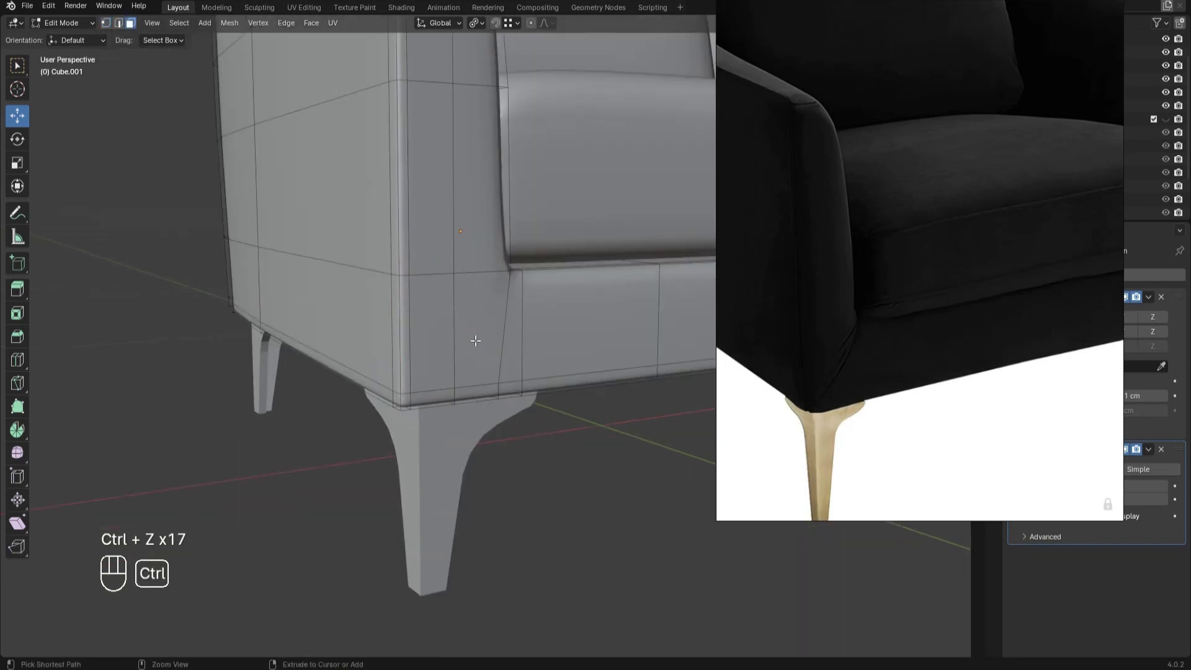
# Insert one horizontal loop cut midway through the body's lower section, below the seat line.
pyautogui.press('Tab')
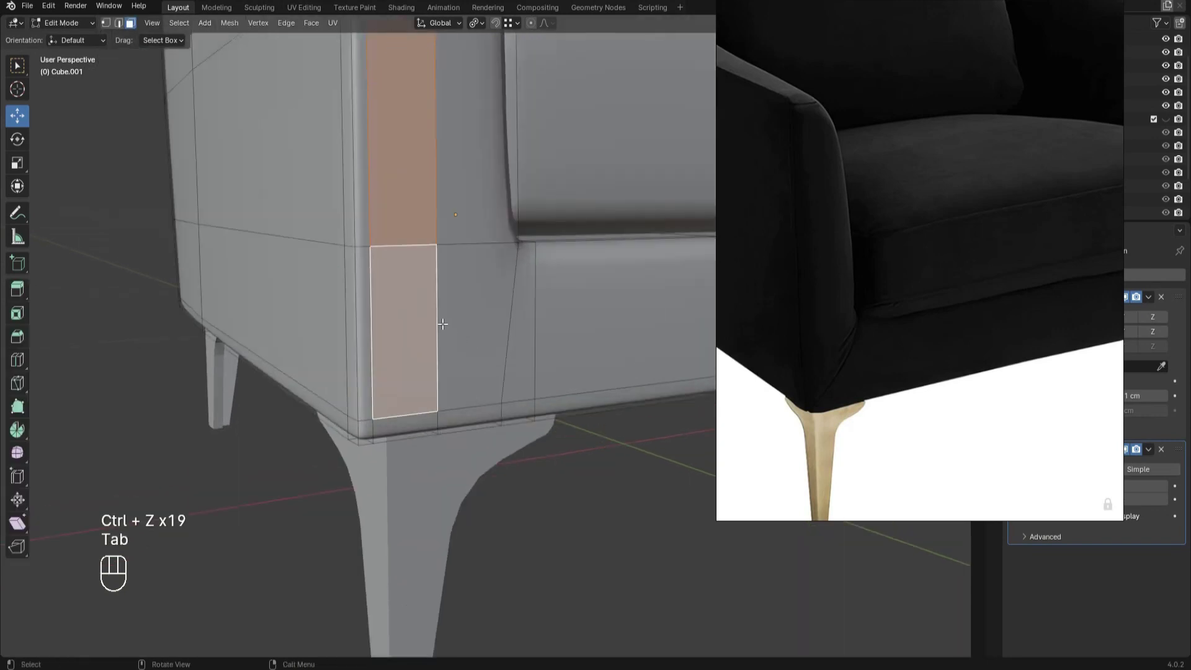
pyautogui.click(475, 340)
pyautogui.hotkey('ctrl', 'r')
pyautogui.click(471, 329)
pyautogui.scroll(2, 437, 321)
pyautogui.moveTo(438, 322); pyautogui.dragTo(458, 327)
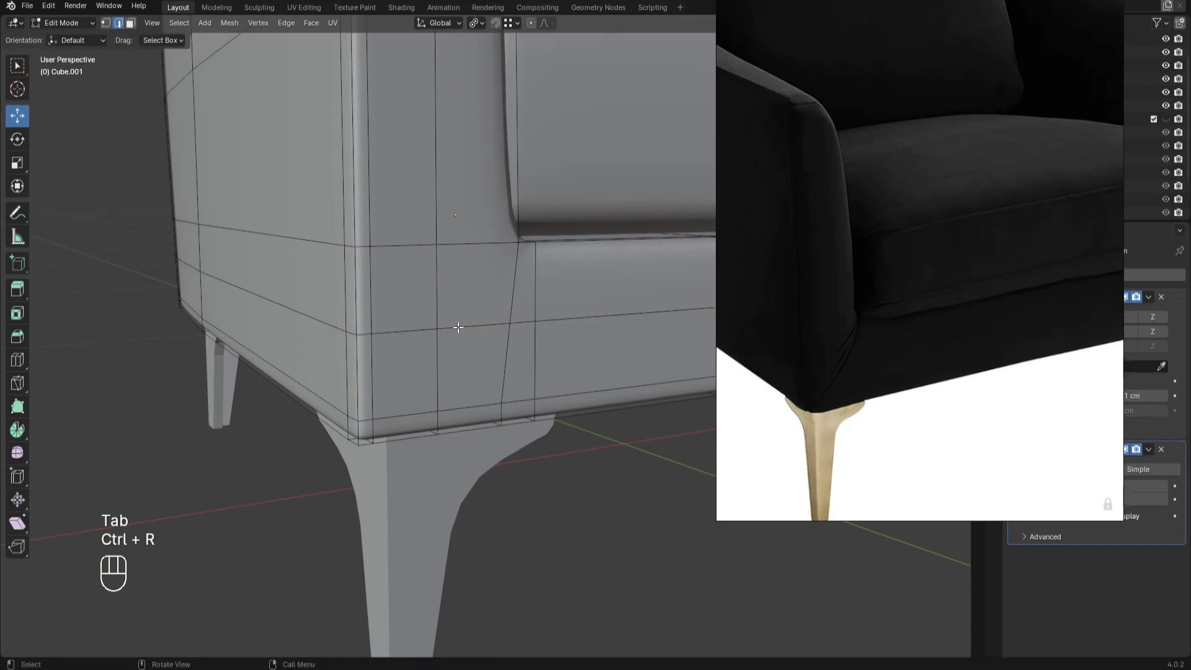
# Join the armrest front's middle loop vertex diagonally to the vertices at the body's bottom corner.
pyautogui.press('1')
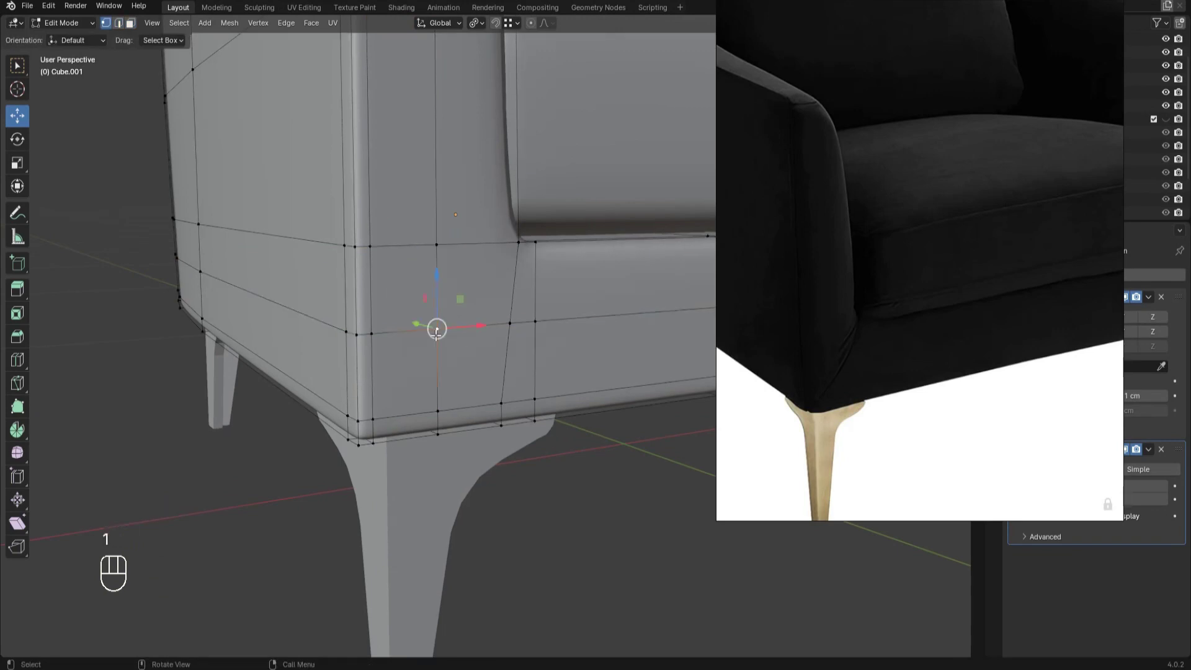
pyautogui.press('shift')
pyautogui.click(438, 327)
pyautogui.keyDown('shift'); pyautogui.click(358, 449); pyautogui.keyUp('shift')
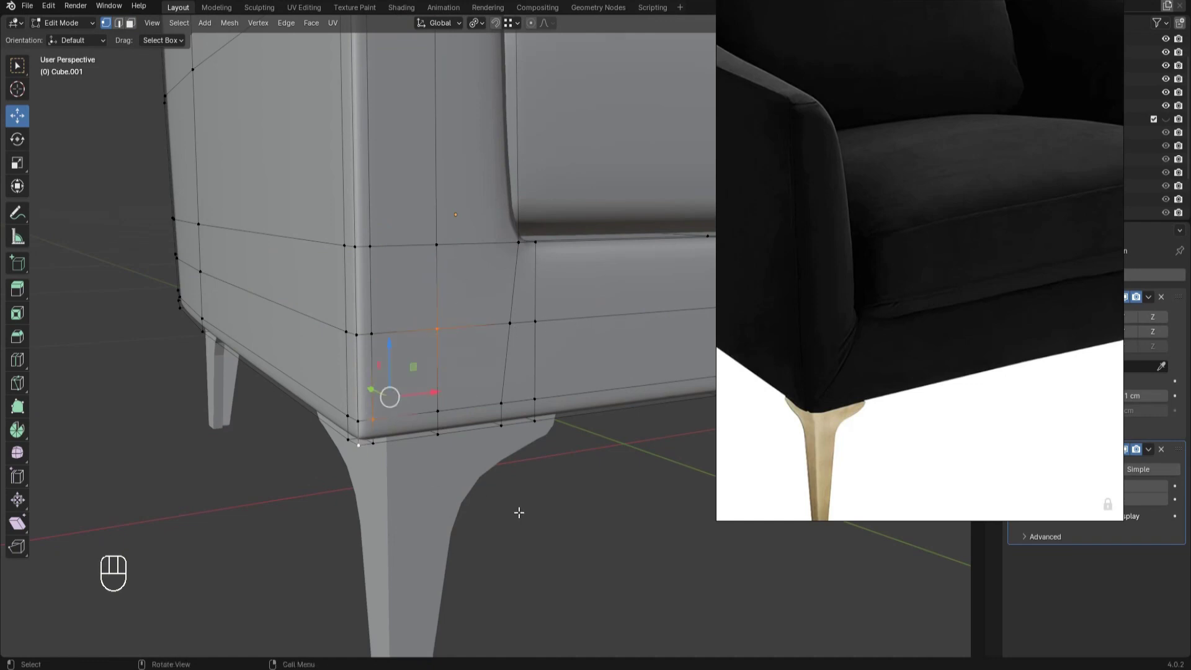
# Dissolve the vertical edge below the diagonal's upper vertex and the horizontal edges running from it to the outer corner.
pyautogui.press('2')
pyautogui.click(438, 378)
pyautogui.press('shift')
pyautogui.keyDown('shift'); pyautogui.click(388, 320); pyautogui.keyUp('shift')
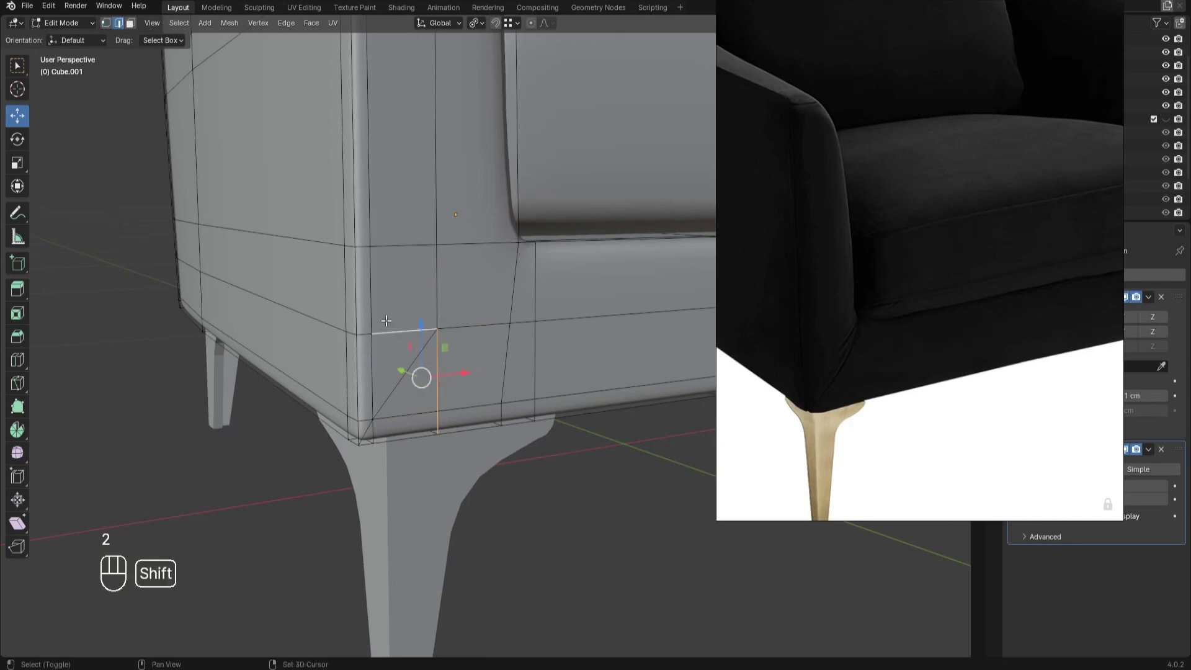
pyautogui.keyDown('shift'); pyautogui.click(363, 330); pyautogui.keyUp('shift')
pyautogui.press('Delete')
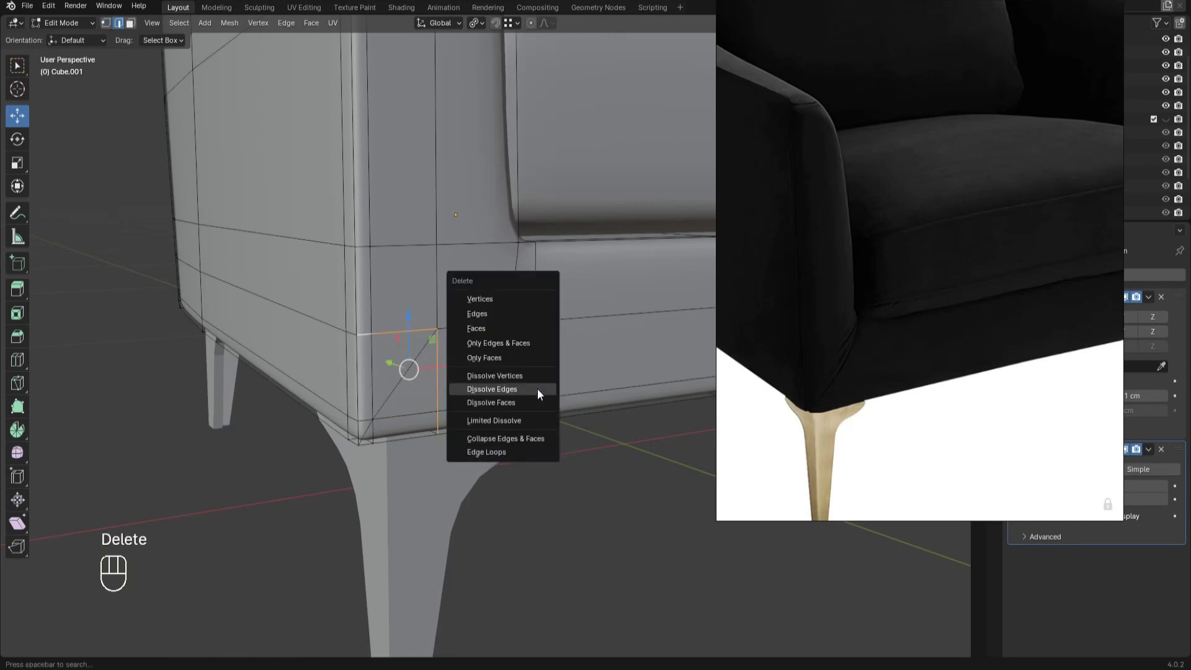
pyautogui.click(538, 388)
# Examine the faces and vertices around the mitred front corner to check their topology.
pyautogui.press('1')
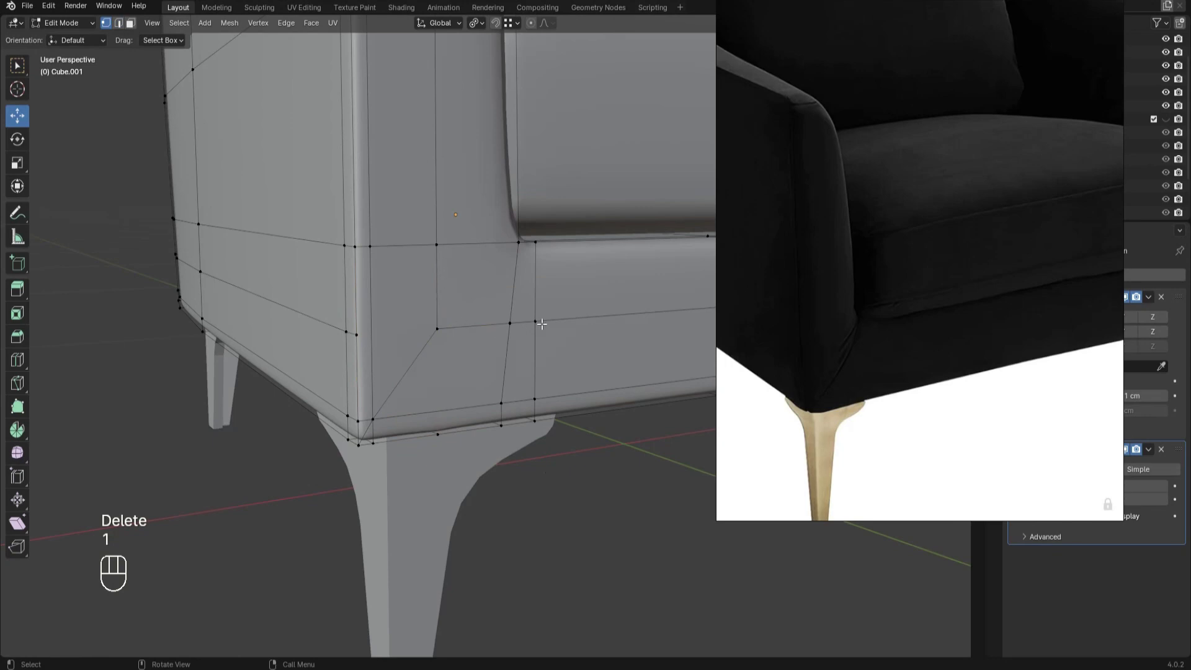
pyautogui.click(426, 386)
pyautogui.press('1')
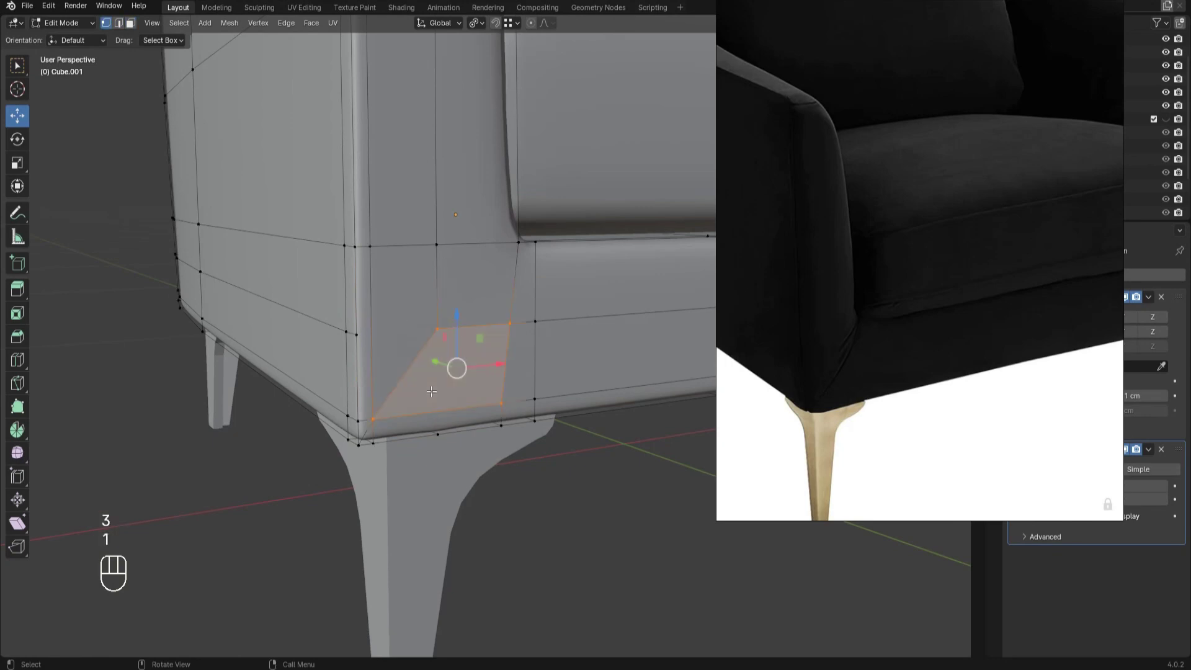
pyautogui.press('3')
pyautogui.click(362, 375)
pyautogui.press('1')
pyautogui.press('3')
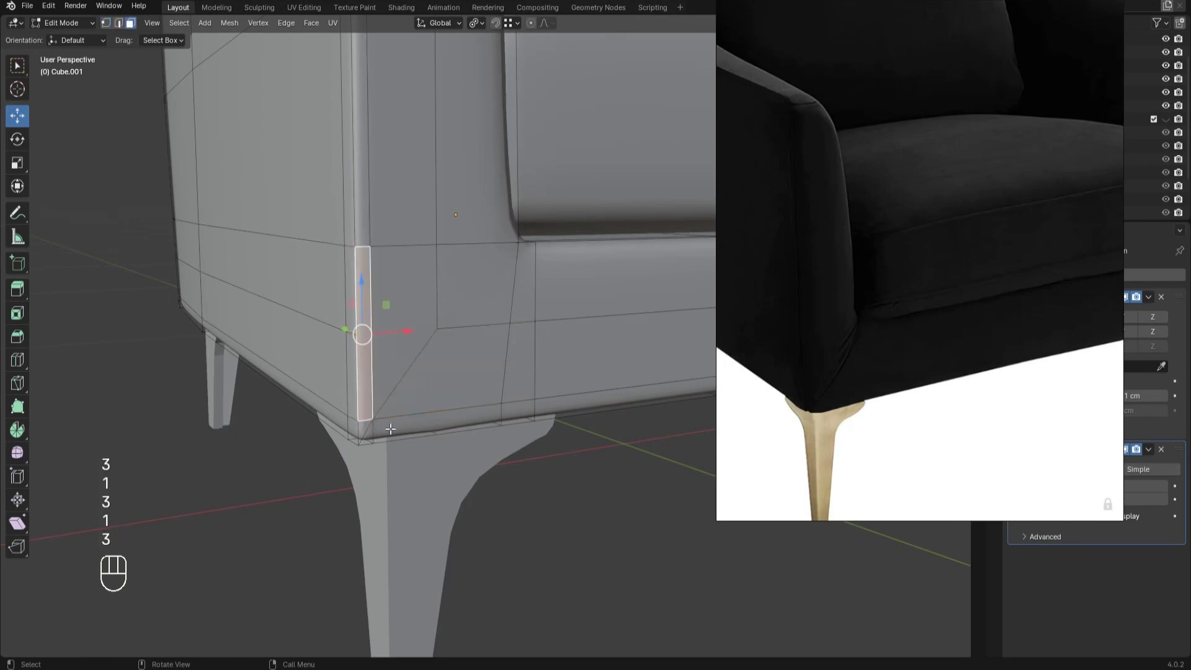
pyautogui.keyDown('shift'); pyautogui.click(437, 428); pyautogui.keyUp('shift')
pyautogui.press('1')
pyautogui.click(479, 477)
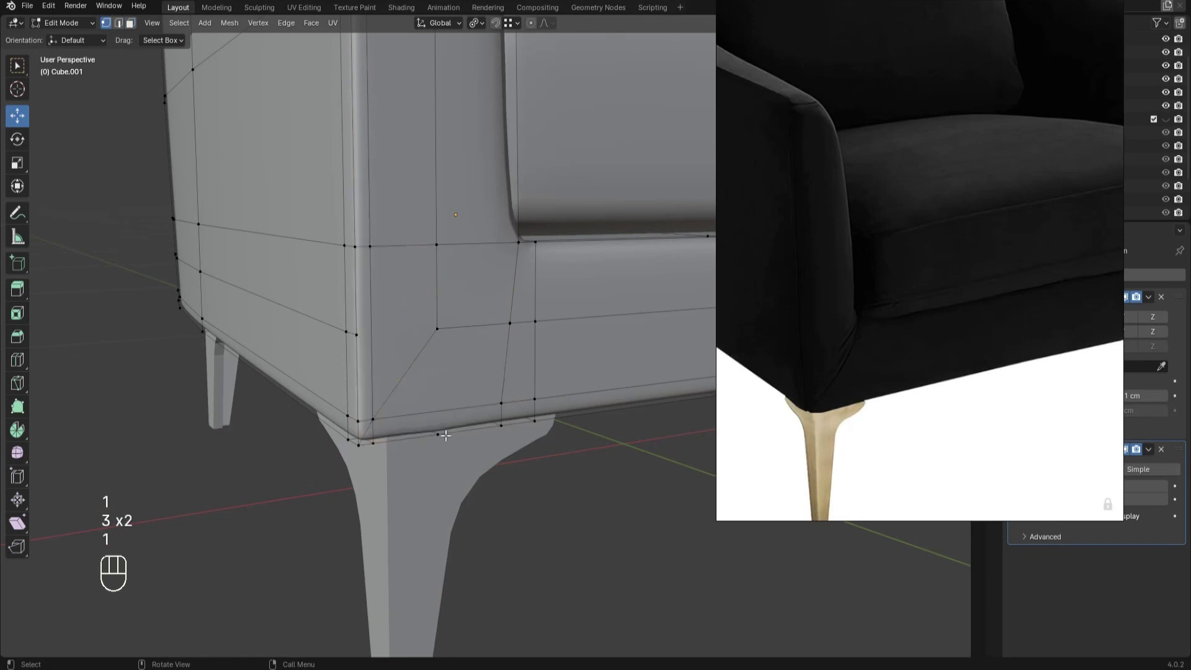
# Check the shading of the mitred corner on the whole chair outside Edit Mode.
pyautogui.scroll(-5, 500, 433)
pyautogui.press('Tab')
pyautogui.press('Tab')
pyautogui.moveTo(500, 434); pyautogui.dragTo(459, 230, button='middle')
# Select the middle edges down the armrest's front and along the front rail, and push them outward along Y.
pyautogui.press('2')
pyautogui.click(441, 197)
pyautogui.keyDown('alt'); pyautogui.click(440, 264); pyautogui.keyUp('alt')
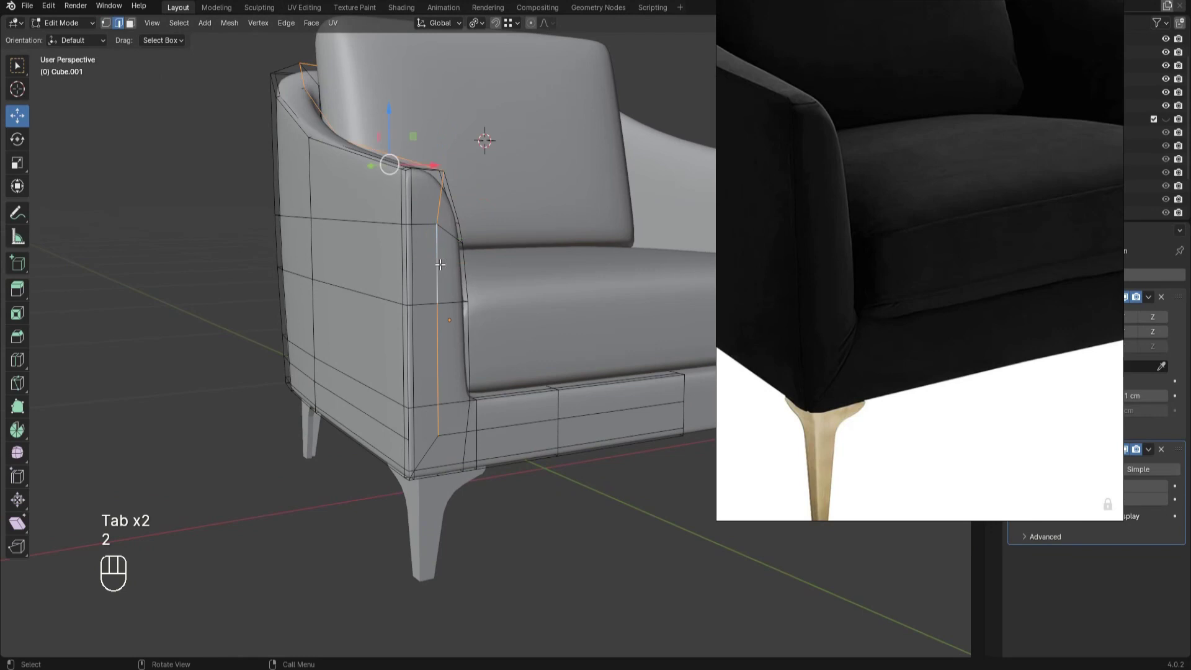
pyautogui.click(440, 198)
pyautogui.keyDown('ctrl'); pyautogui.keyDown('shift'); pyautogui.click(435, 424); pyautogui.keyUp('shift'); pyautogui.keyUp('ctrl')
pyautogui.keyDown('ctrl'); pyautogui.keyDown('shift'); pyautogui.click(643, 410); pyautogui.keyUp('shift'); pyautogui.keyUp('ctrl')
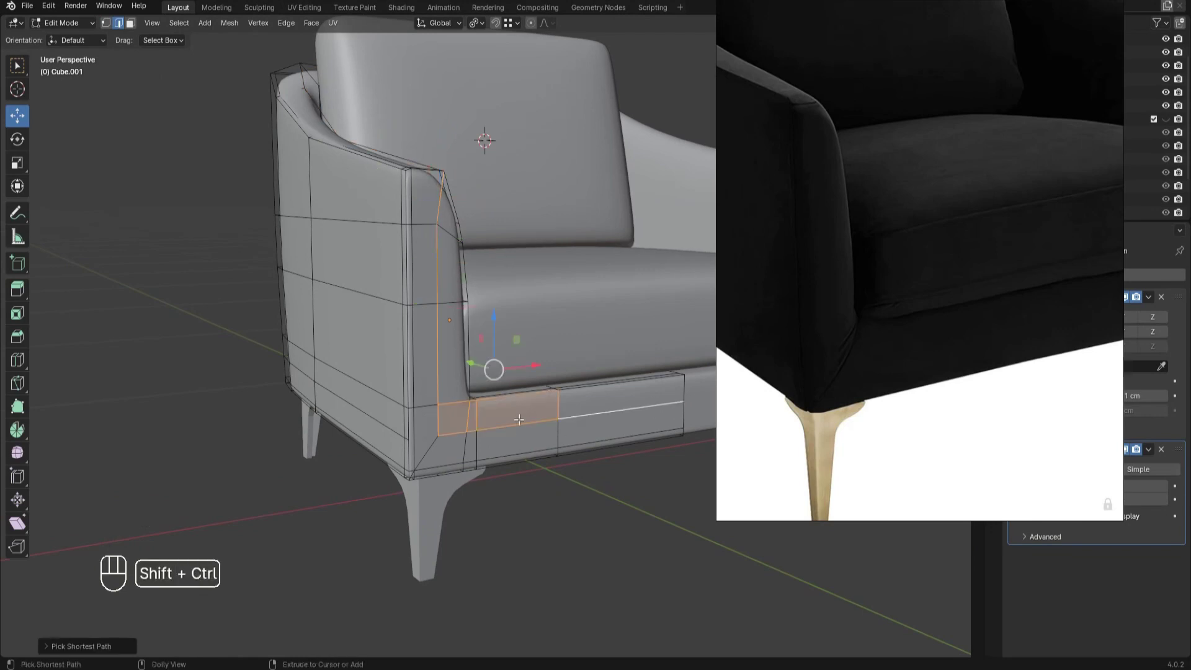
pyautogui.moveTo(520, 415); pyautogui.dragTo(612, 420, button='middle')
pyautogui.hotkey('ctrl', 'z')
pyautogui.keyDown('shift'); pyautogui.click(543, 476); pyautogui.keyUp('shift')
pyautogui.keyDown('shift'); pyautogui.click(583, 463); pyautogui.keyUp('shift')
pyautogui.keyDown('shift'); pyautogui.click(664, 444); pyautogui.keyUp('shift')
pyautogui.keyDown('alt'); pyautogui.moveTo(664, 437); pyautogui.dragTo(600, 438, button='middle'); pyautogui.keyUp('alt')
pyautogui.moveTo(477, 392); pyautogui.dragTo(485, 394)
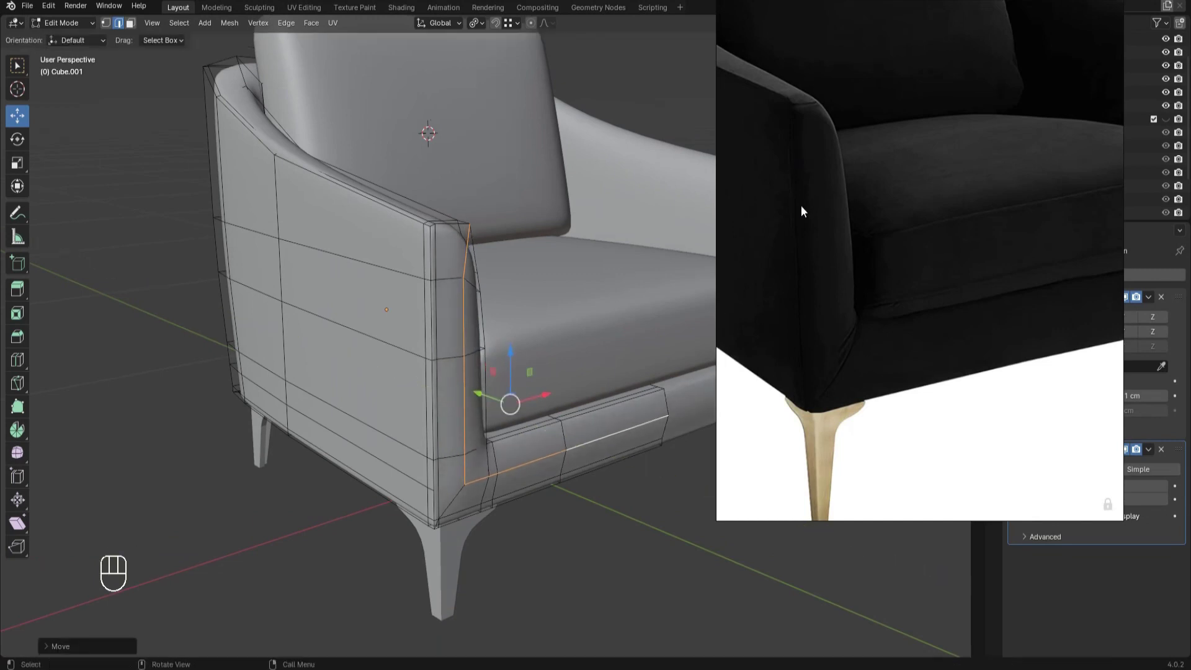
# Check the bulged front's shape outside Edit Mode and nudge the same edges slightly farther along Y.
pyautogui.press('Tab')
pyautogui.keyDown('alt'); pyautogui.moveTo(625, 492); pyautogui.dragTo(561, 486, button='middle'); pyautogui.keyUp('alt')
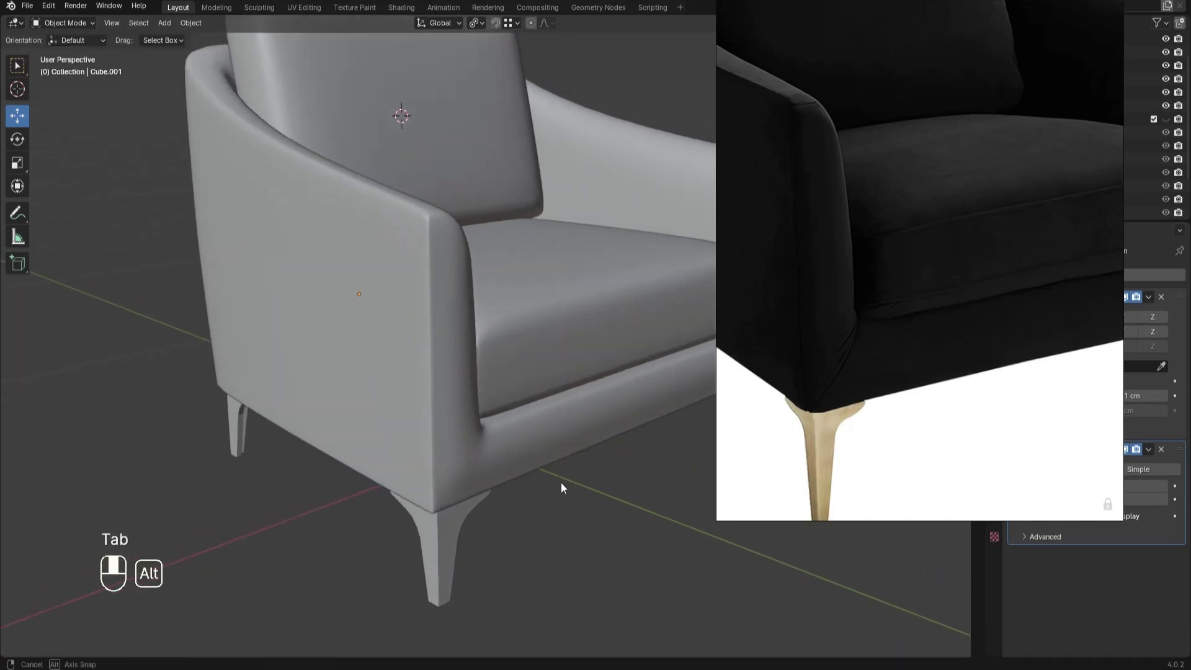
pyautogui.press('Tab')
pyautogui.moveTo(475, 378); pyautogui.dragTo(477, 379)
# Dissolve the short edges at the body's lower front corner above the leg, comparing the result by undoing and redoing.
pyautogui.click(434, 230)
pyautogui.keyDown('alt'); pyautogui.moveTo(509, 443); pyautogui.dragTo(515, 407); pyautogui.keyUp('alt')
pyautogui.keyDown('alt'); pyautogui.moveTo(515, 407); pyautogui.dragTo(558, 401, button='right'); pyautogui.keyUp('alt')
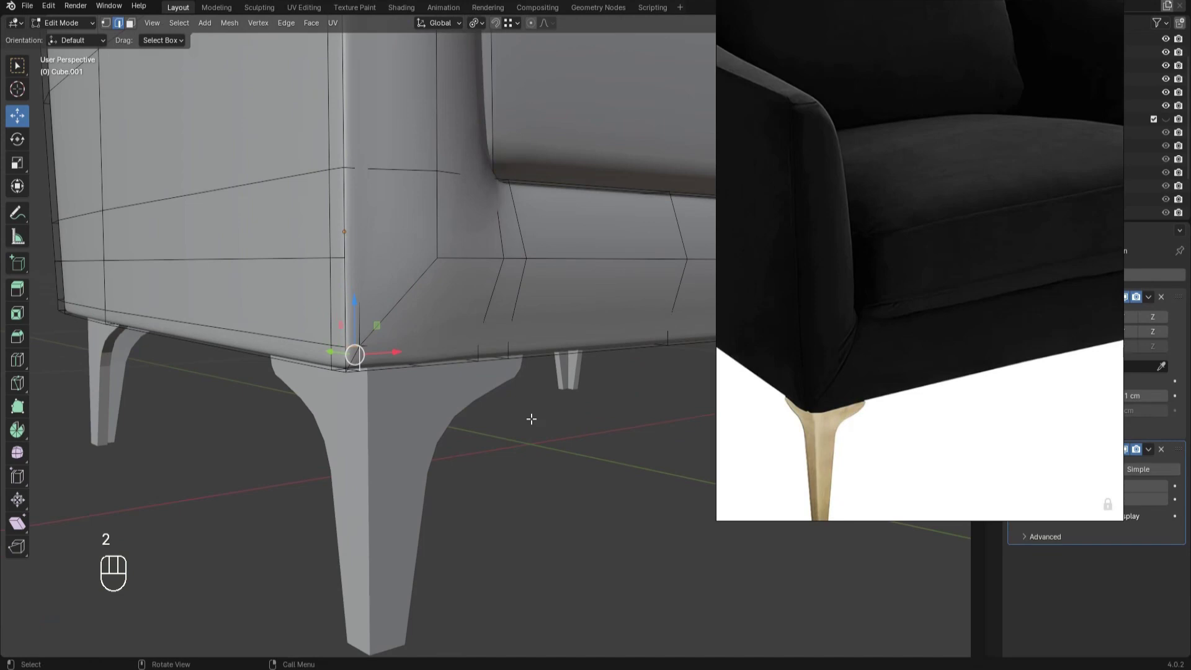
pyautogui.press('Delete')
pyautogui.click(529, 415)
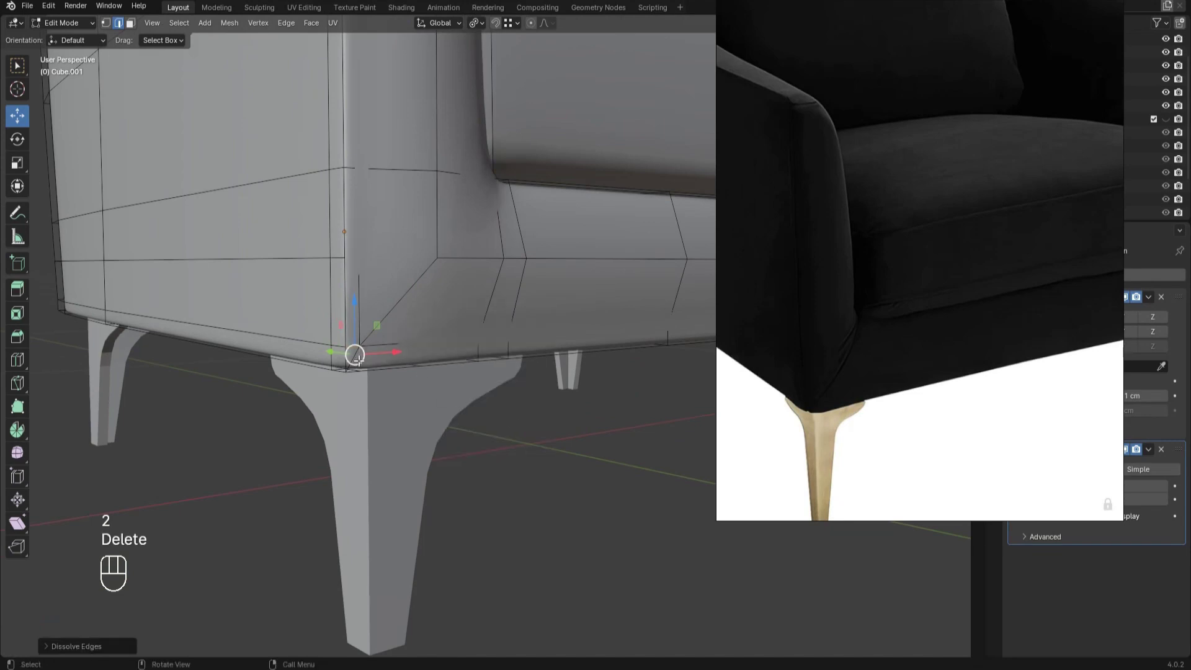
pyautogui.hotkey('ctrl', 'z')
pyautogui.scroll(2, 267, 359)
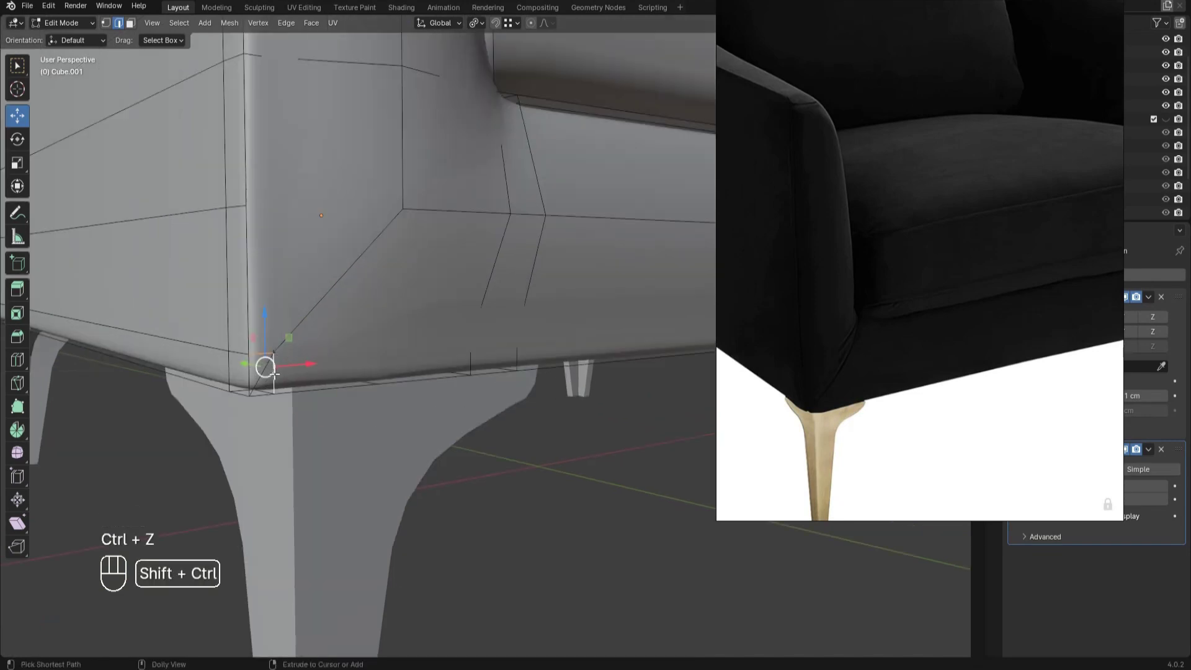
pyautogui.hotkey('ctrl', 'shift', 'z')
pyautogui.scroll(-2, 366, 344)
# Select the outer corner edges down the armrest's front and along the bottom of the front rail.
pyautogui.press('2')
pyautogui.press('1')
pyautogui.press('1')
pyautogui.press('2')
pyautogui.click(365, 306)
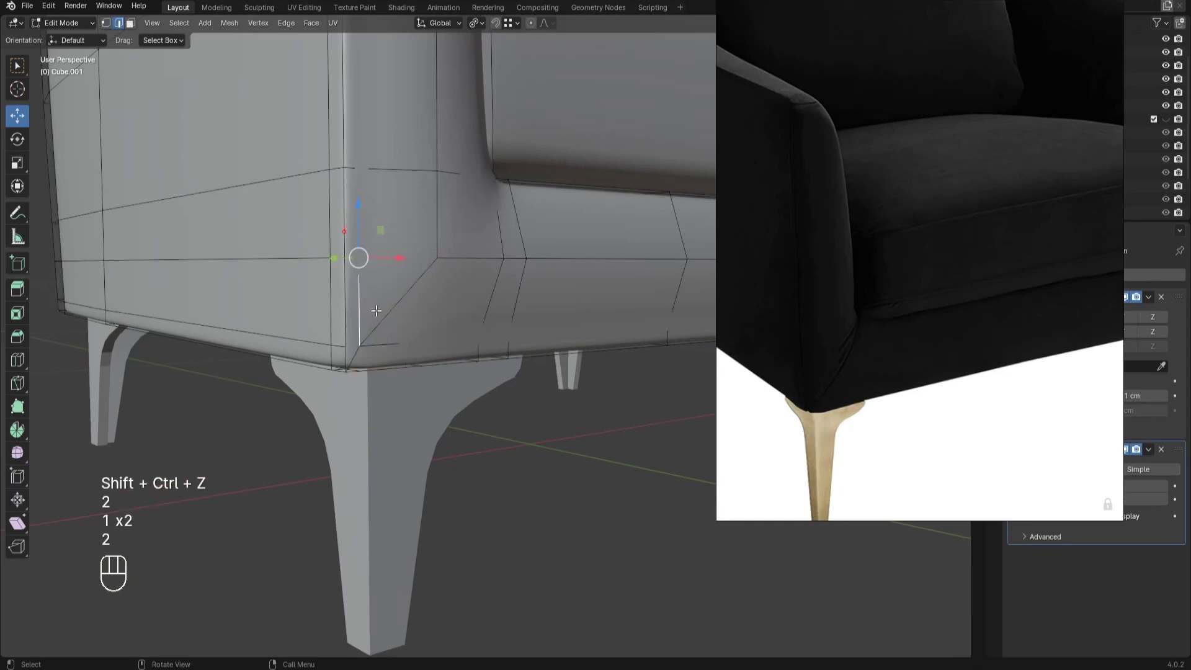
pyautogui.scroll(-3, 369, 308)
pyautogui.keyDown('alt'); pyautogui.moveTo(372, 308); pyautogui.dragTo(422, 345); pyautogui.keyUp('alt')
pyautogui.keyDown('ctrl'); pyautogui.keyDown('shift'); pyautogui.click(430, 192); pyautogui.keyUp('shift'); pyautogui.keyUp('ctrl')
pyautogui.keyDown('alt'); pyautogui.moveTo(436, 298); pyautogui.dragTo(412, 310); pyautogui.keyUp('alt')
pyautogui.keyDown('shift'); pyautogui.click(336, 281); pyautogui.keyUp('shift')
pyautogui.keyDown('ctrl'); pyautogui.keyDown('shift'); pyautogui.click(590, 263); pyautogui.keyUp('shift'); pyautogui.keyUp('ctrl')
pyautogui.keyDown('alt'); pyautogui.moveTo(509, 273); pyautogui.dragTo(372, 346); pyautogui.keyUp('alt')
# Inspect the armrest and front rail outside Edit Mode, and reopen the body mesh for editing.
pyautogui.press('Tab')
pyautogui.click(521, 429)
pyautogui.keyDown('alt'); pyautogui.moveTo(521, 429); pyautogui.dragTo(549, 366); pyautogui.keyUp('alt')
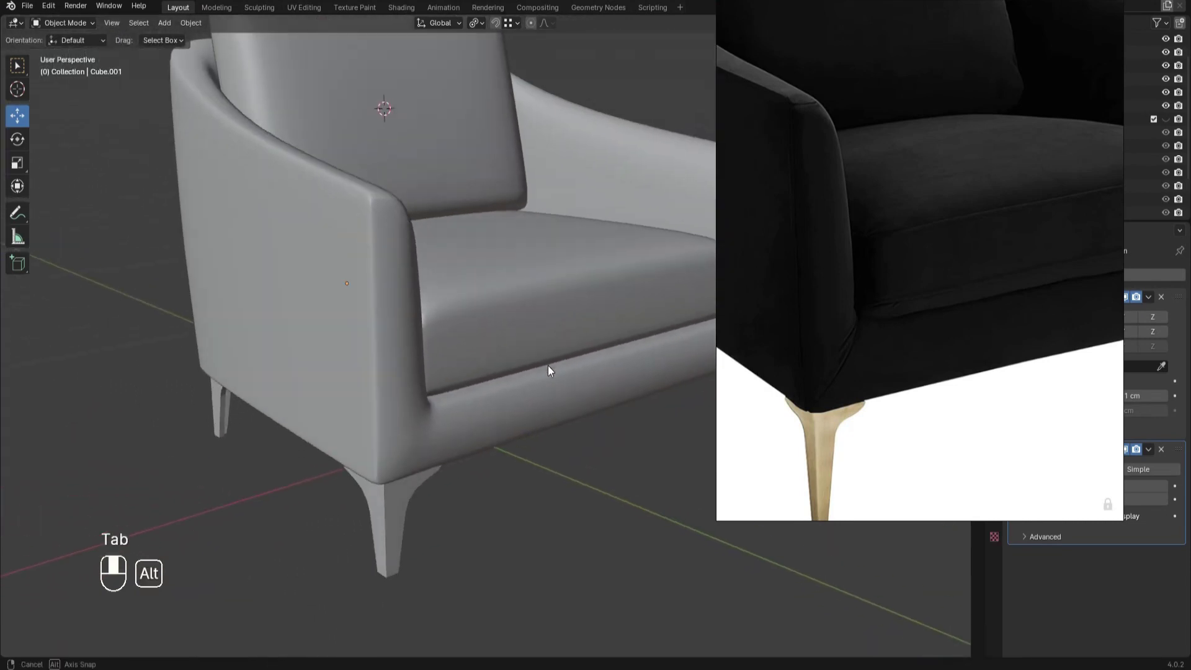
pyautogui.click(396, 296)
pyautogui.press('Tab')
pyautogui.press('Tab')
pyautogui.press('Tab')
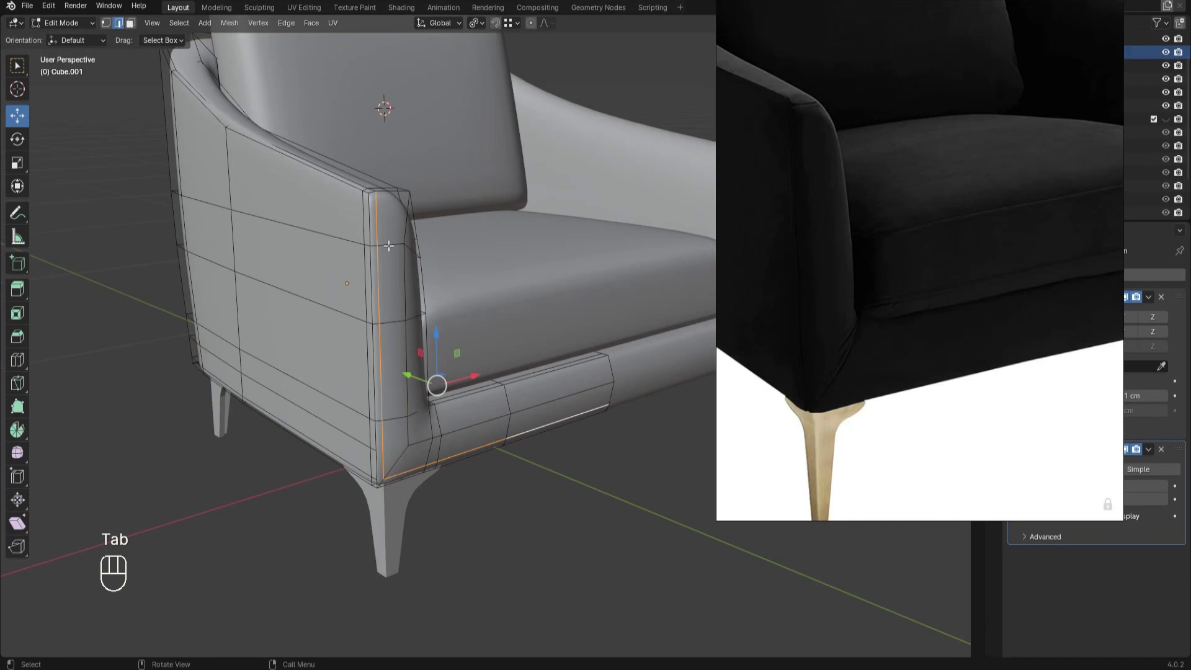
# Slide the vertical edge loop beside the armrest's front corner back along the side panel and check the result outside Edit Mode.
pyautogui.doubleClick(362, 224)
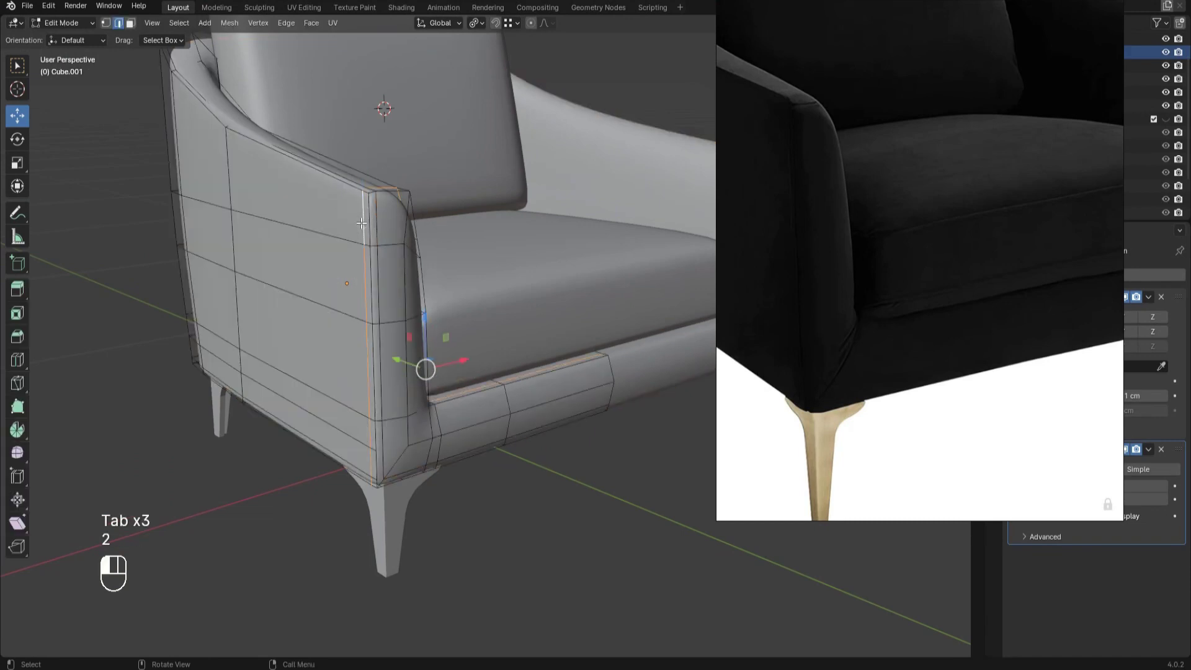
pyautogui.press('g')
pyautogui.press('g')
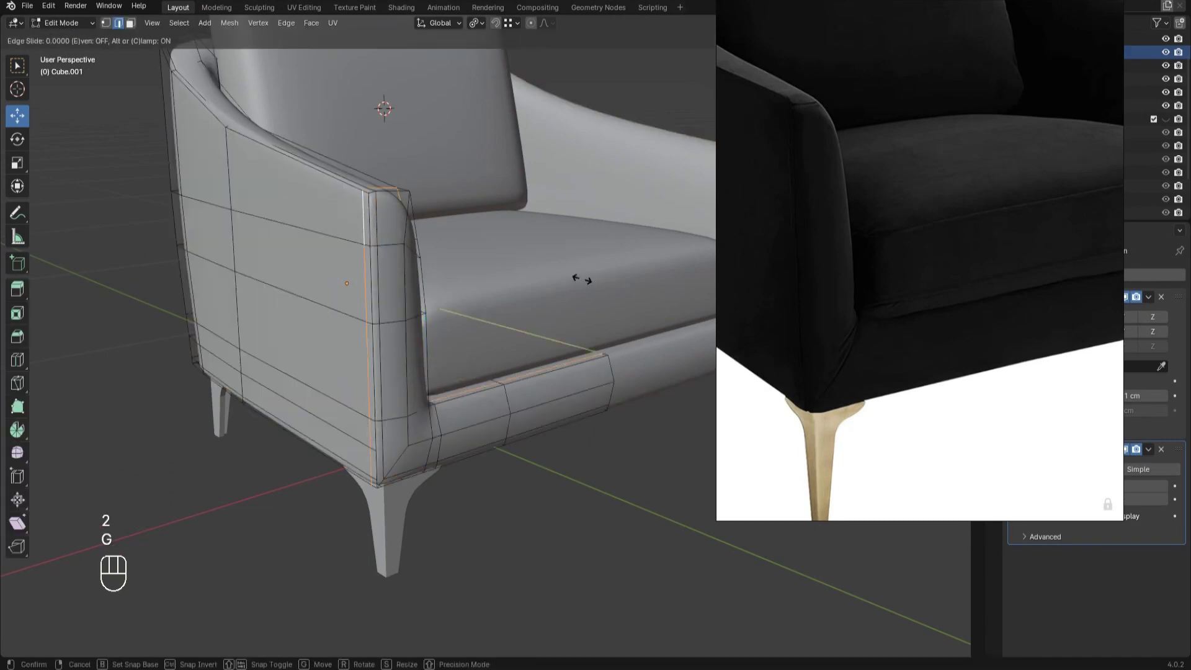
pyautogui.click(577, 276)
pyautogui.press('Tab')
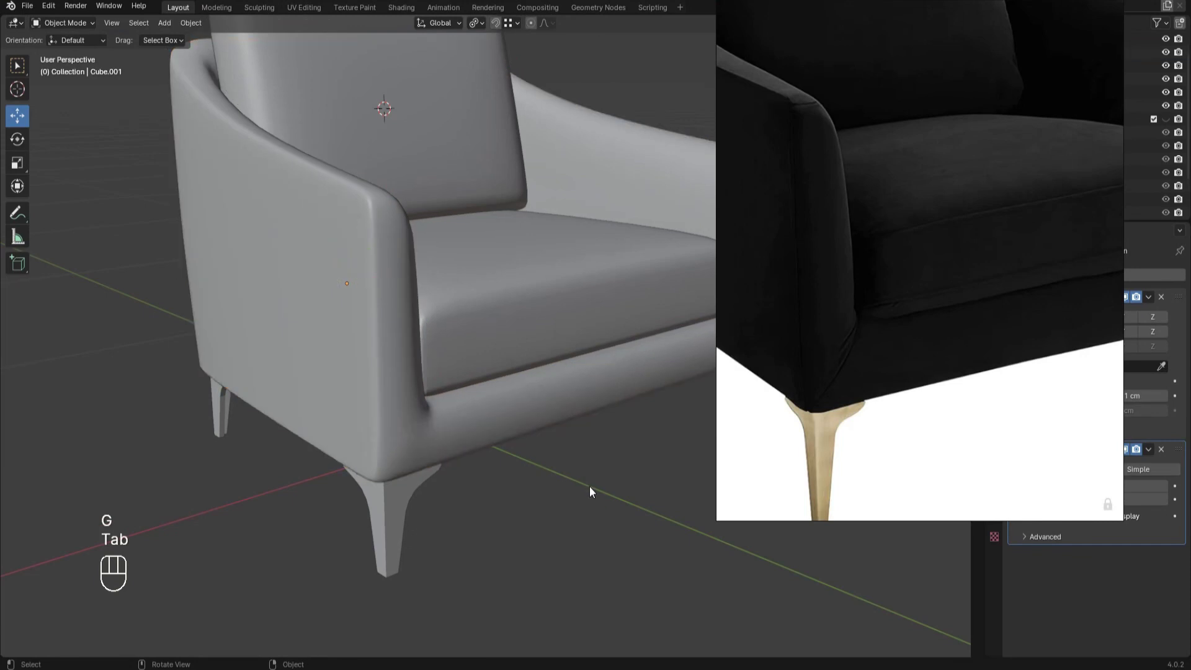
pyautogui.press('Tab')
pyautogui.doubleClick(379, 265)
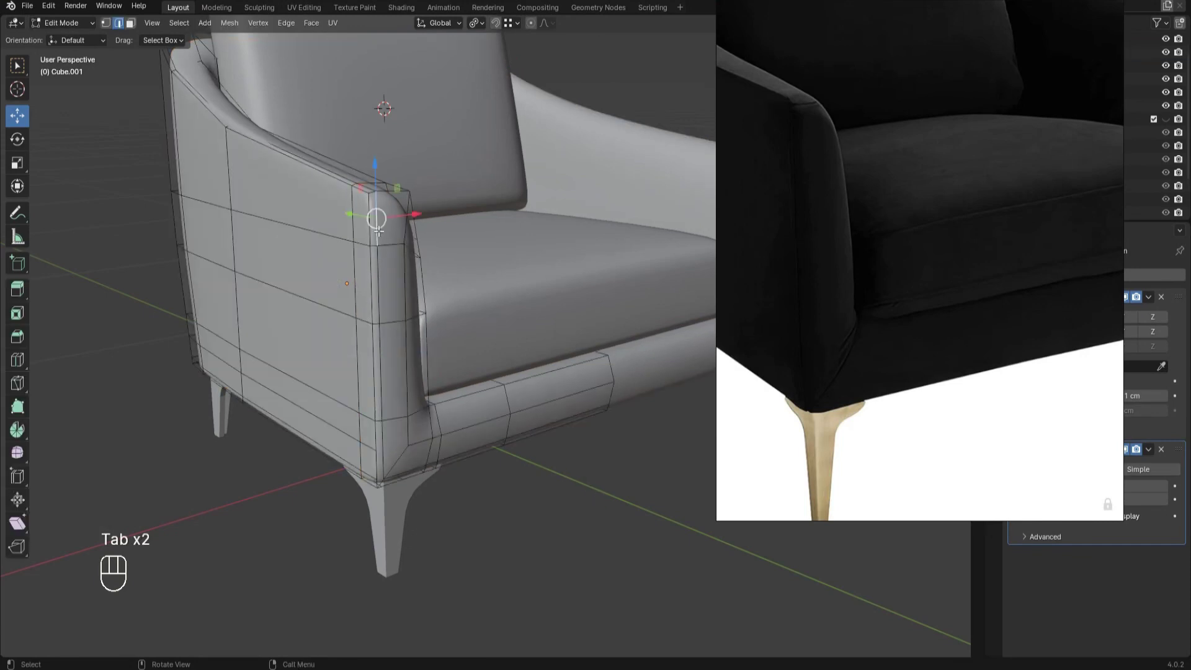
pyautogui.press('g')
pyautogui.rightClick(425, 244)
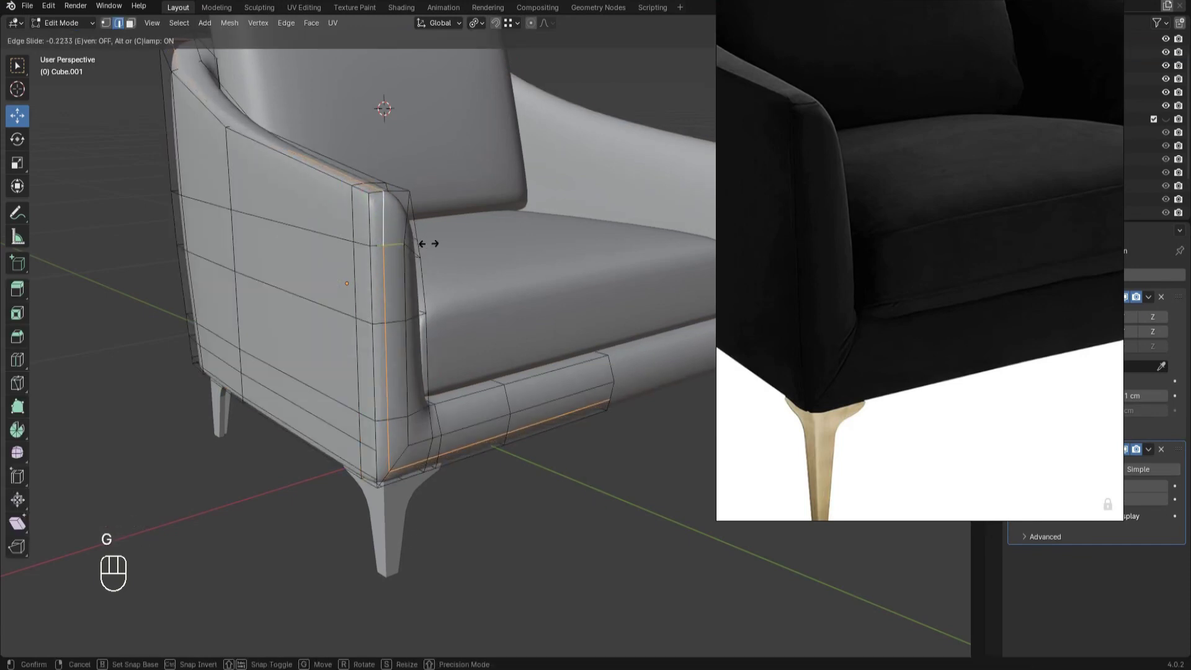
pyautogui.press('g')
# Select the armrest's front corner edges from top to bottom and move them about 0.9 cm along Y.
pyautogui.press('2')
pyautogui.click(370, 221)
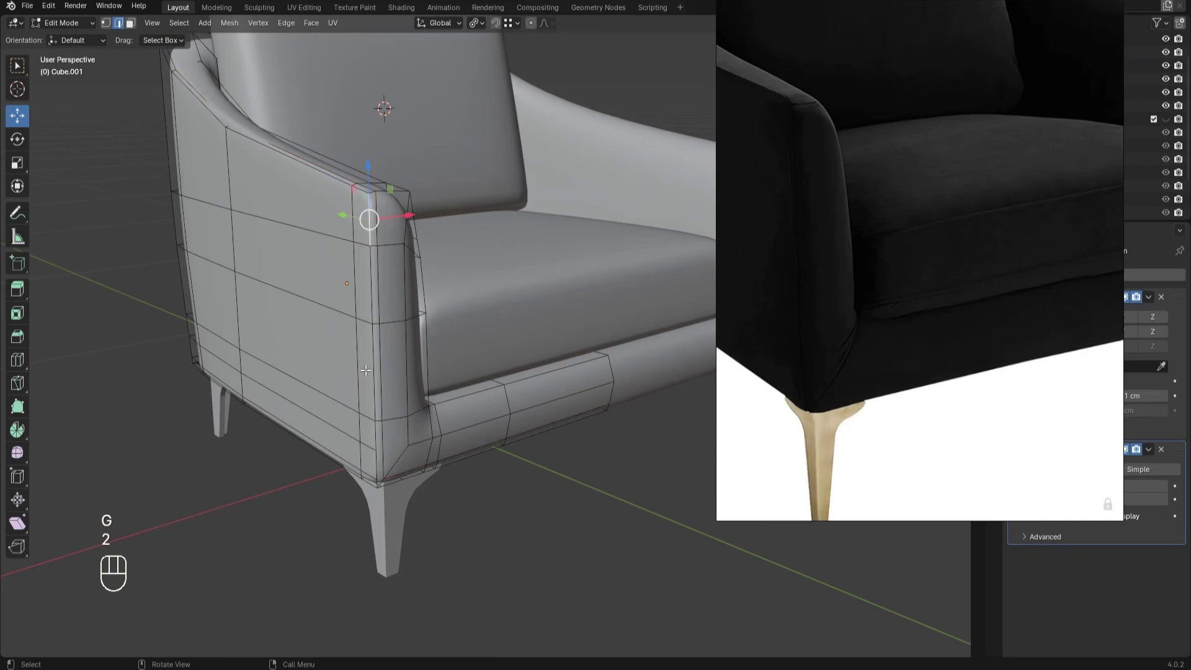
pyautogui.keyDown('ctrl'); pyautogui.keyDown('shift'); pyautogui.click(377, 482); pyautogui.keyUp('shift'); pyautogui.keyUp('ctrl')
pyautogui.keyDown('alt'); pyautogui.click(367, 371); pyautogui.keyUp('alt')
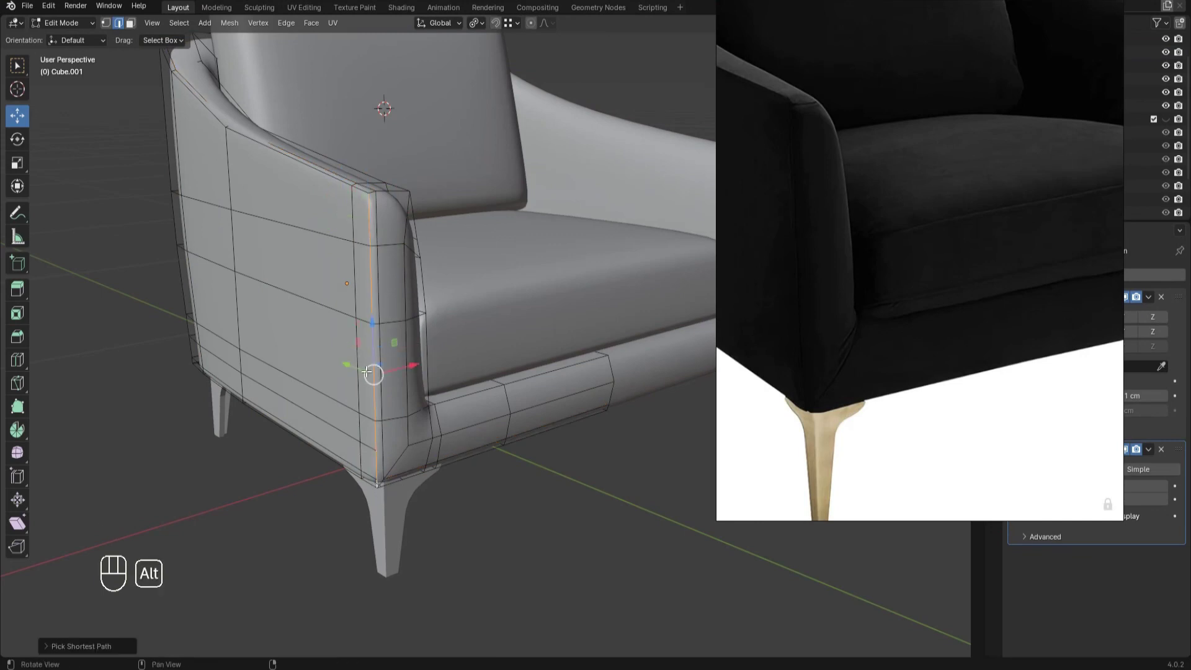
pyautogui.moveTo(346, 365); pyautogui.dragTo(348, 366)
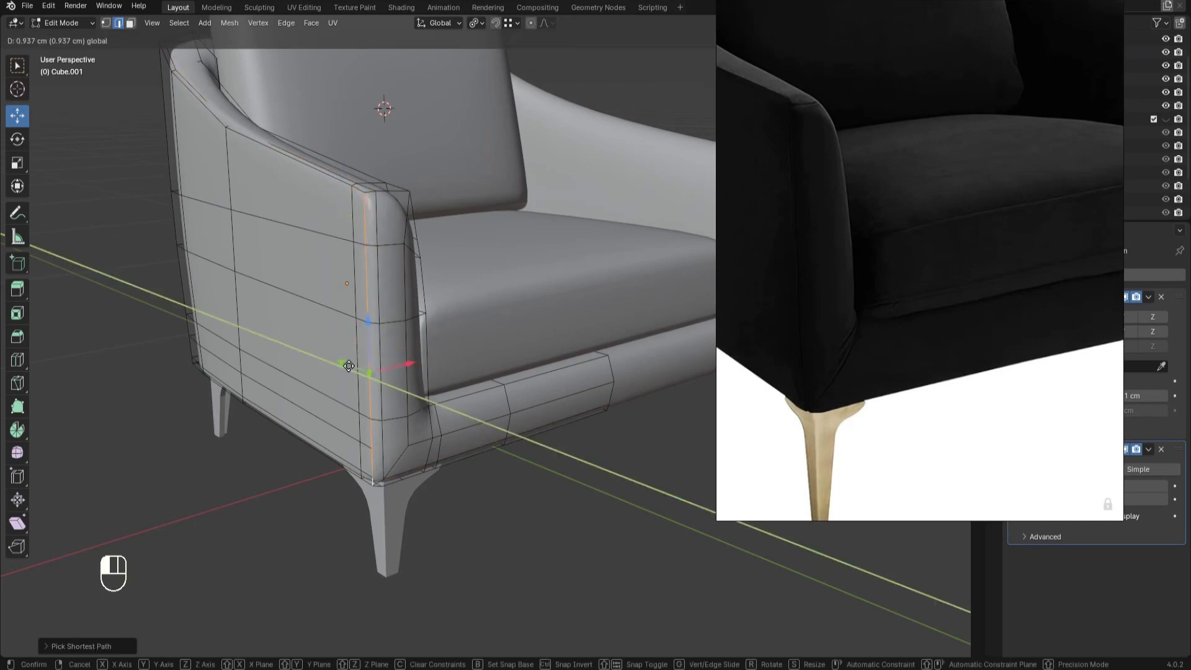
# Undo the stray path selection on the side panel, slightly lower the armrest's outer top edge along Z, and leave Edit Mode.
pyautogui.click(359, 193)
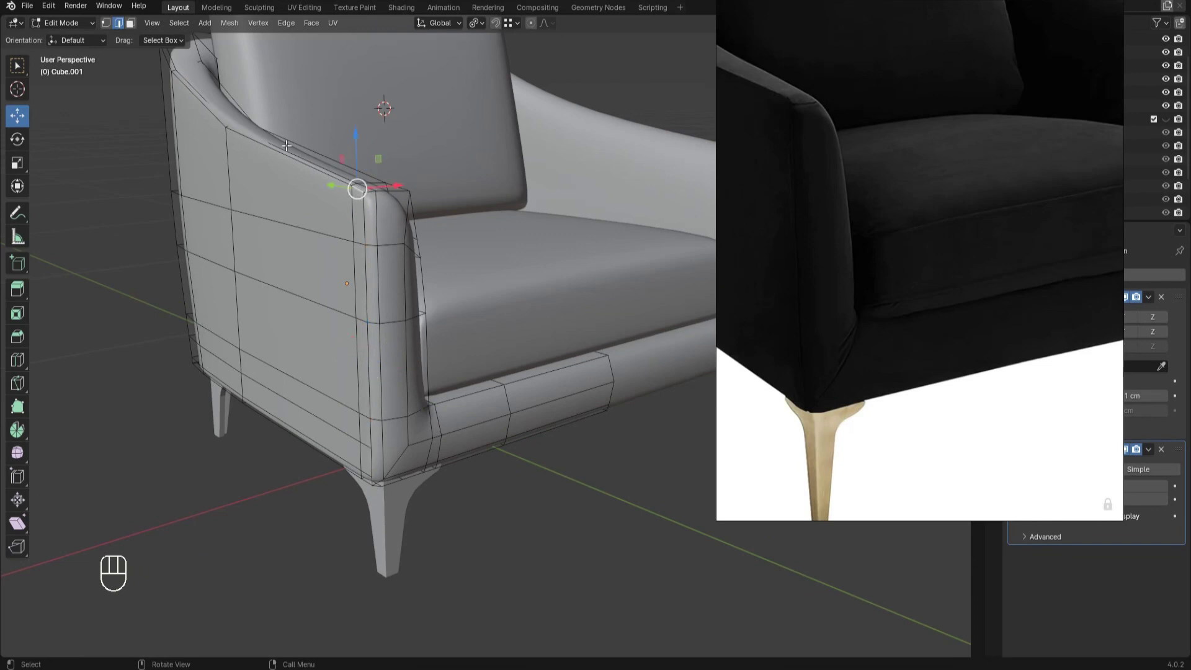
pyautogui.moveTo(163, 108); pyautogui.dragTo(186, 111, button='middle')
pyautogui.keyDown('ctrl'); pyautogui.keyDown('shift'); pyautogui.click(191, 112); pyautogui.keyUp('shift'); pyautogui.keyUp('ctrl')
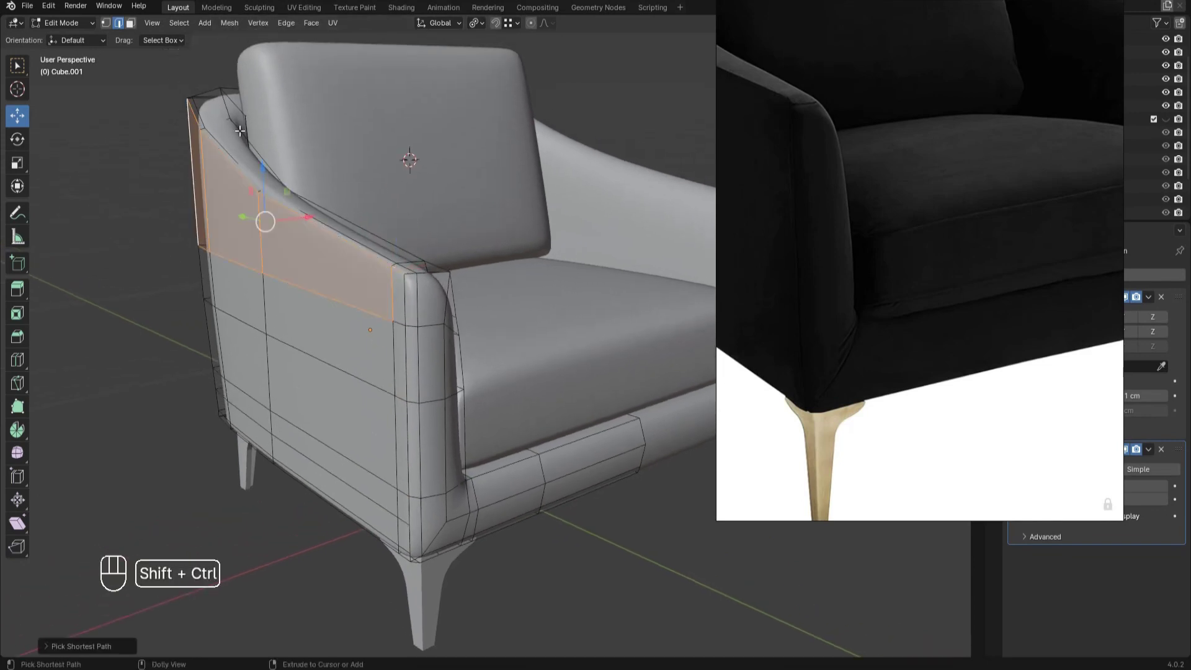
pyautogui.hotkey('ctrl', 'z')
pyautogui.moveTo(271, 123); pyautogui.dragTo(273, 137)
pyautogui.press('Tab')
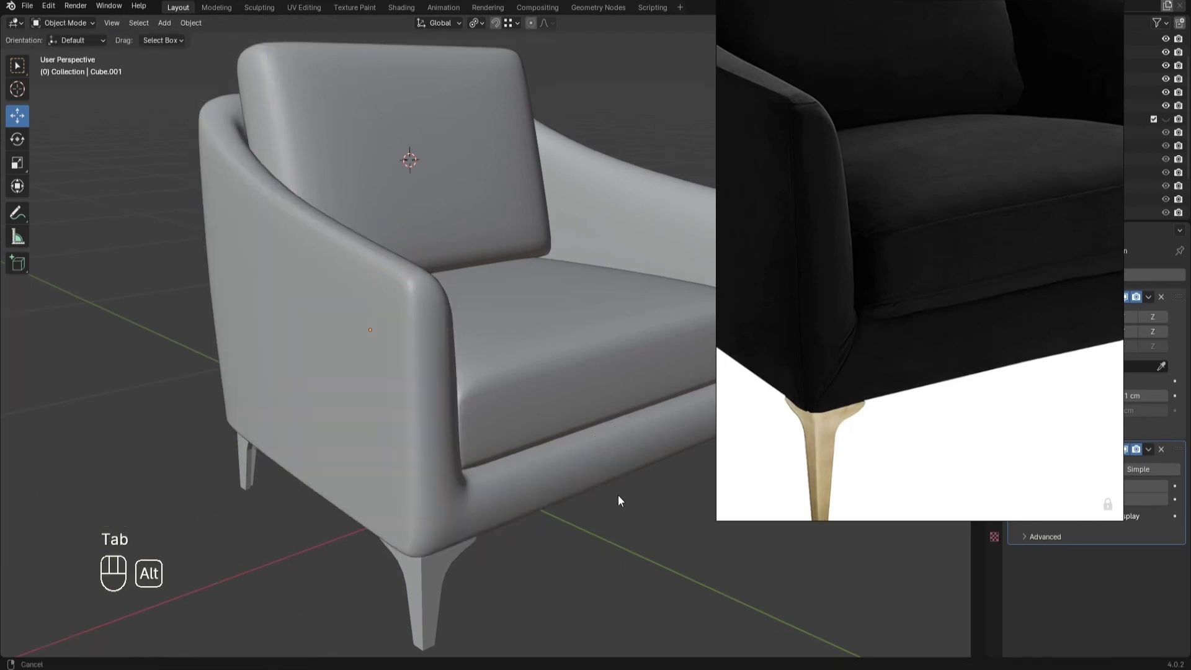
# Compare the armrest and front corner with the reference photo from the front and from three-quarter angles.
pyautogui.moveTo(618, 502); pyautogui.dragTo(611, 483, button='middle')
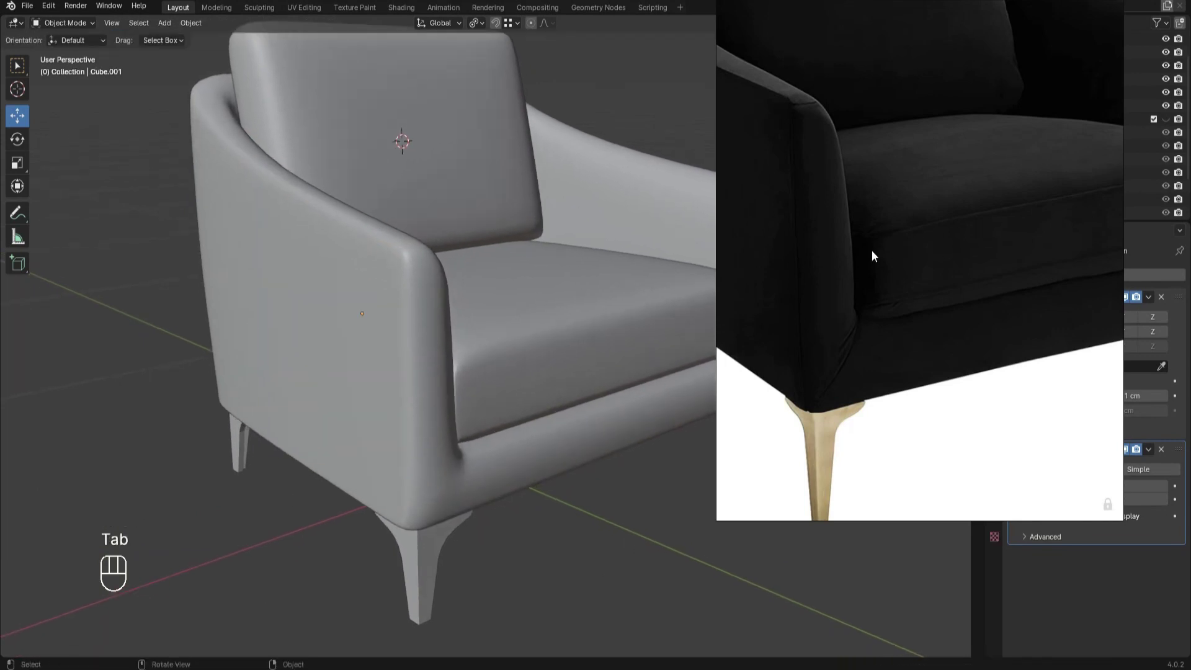
pyautogui.scroll(-2, 872, 252)
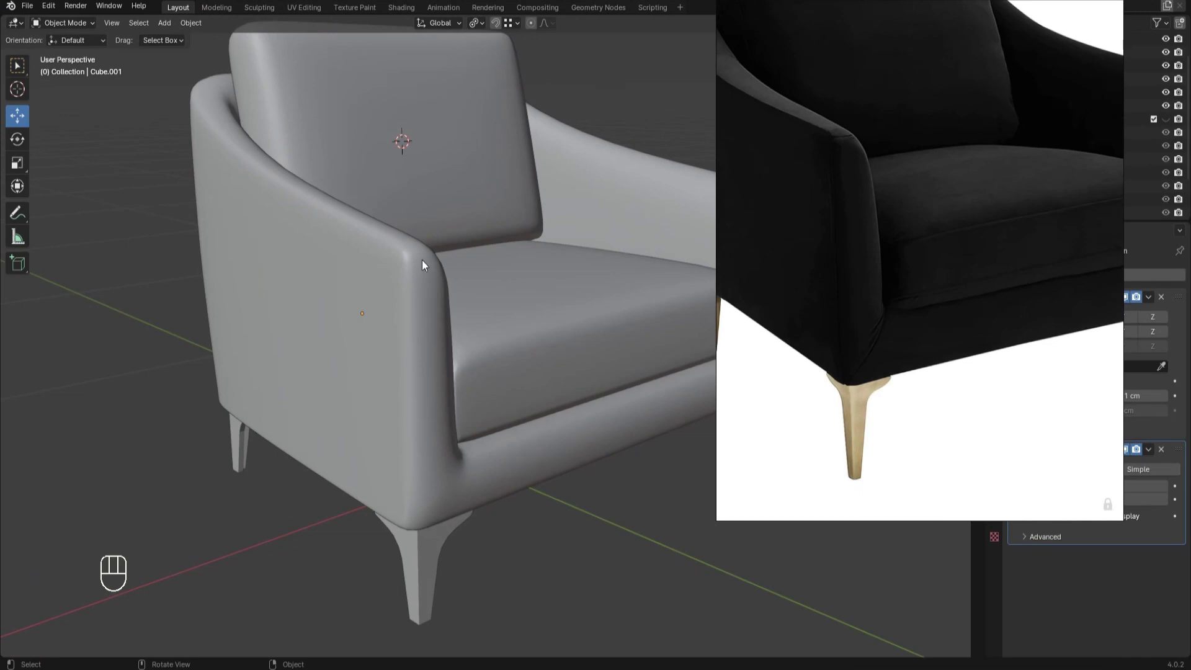
pyautogui.keyDown('alt'); pyautogui.moveTo(463, 445); pyautogui.dragTo(314, 363, button='middle'); pyautogui.keyUp('alt')
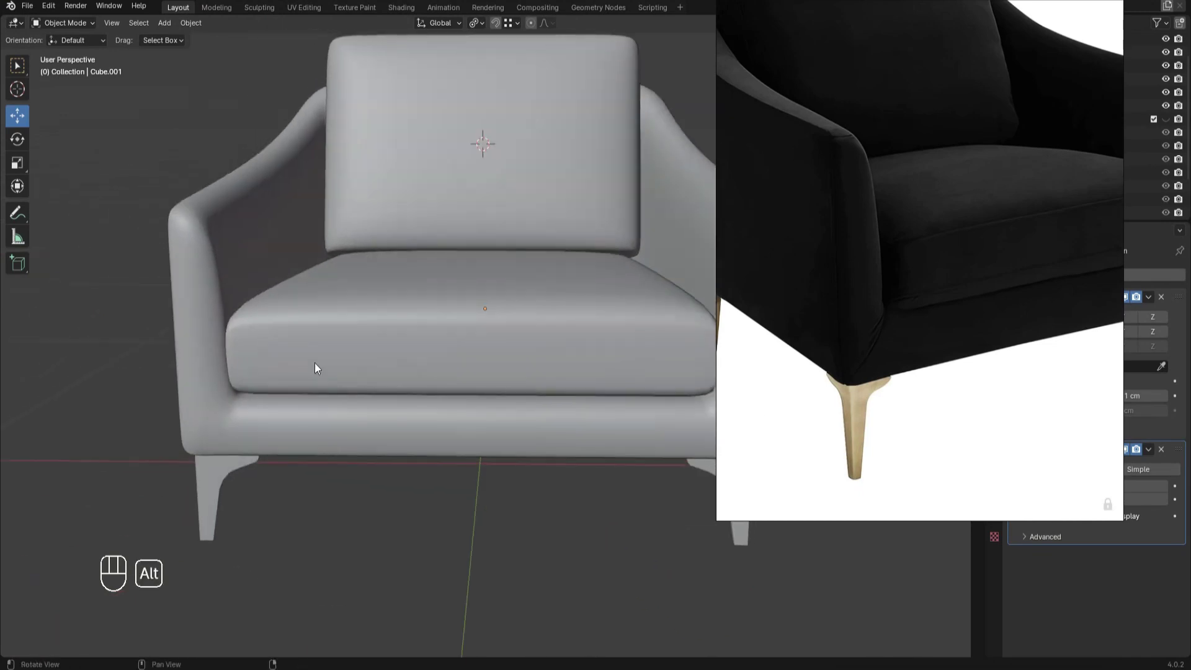
pyautogui.press('Tab')
pyautogui.scroll(2, 368, 312)
pyautogui.press('1')
pyautogui.press('Tab')
pyautogui.scroll(-3, 368, 312)
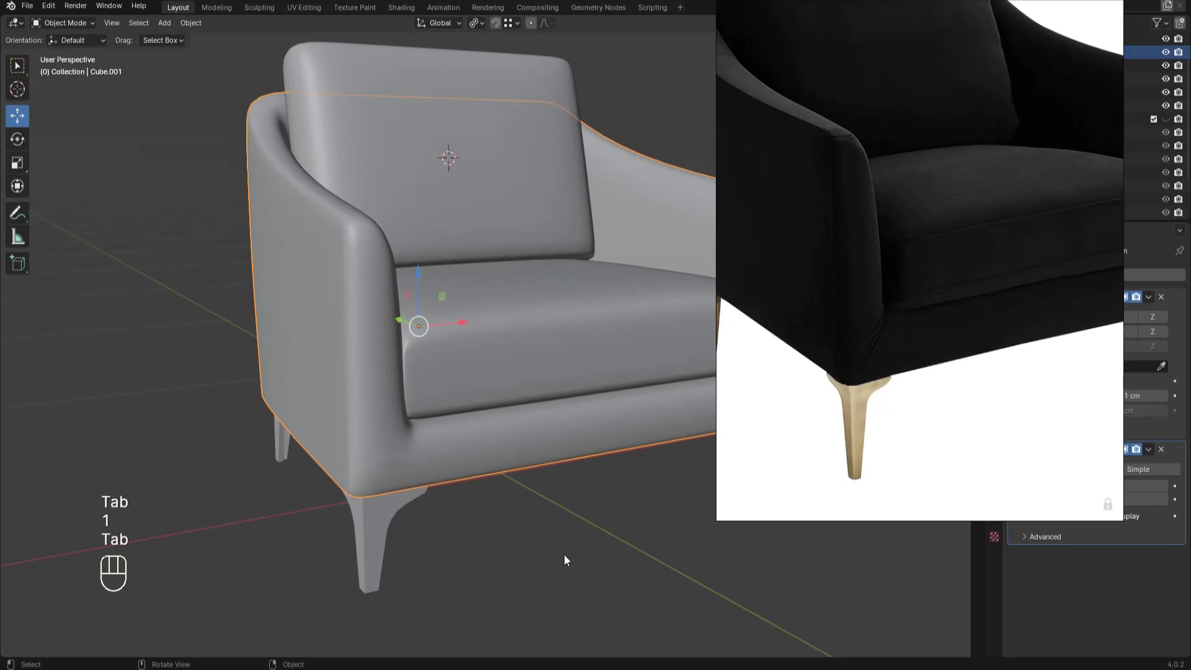
pyautogui.keyDown('alt'); pyautogui.moveTo(564, 558); pyautogui.dragTo(497, 470, button='middle'); pyautogui.keyUp('alt')
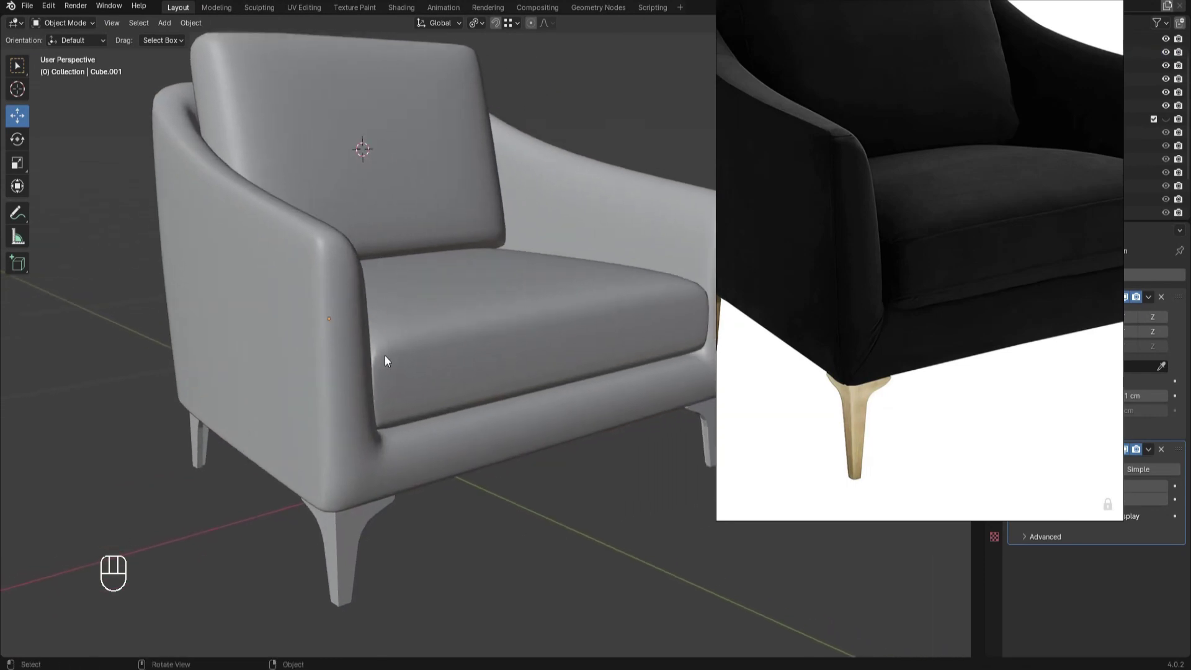
pyautogui.scroll(-2, 959, 319)
# Move the reference photo clear of the shading settings and switch the solid viewport lighting to MatCap.
pyautogui.moveTo(920, 112); pyautogui.dragTo(940, 302)
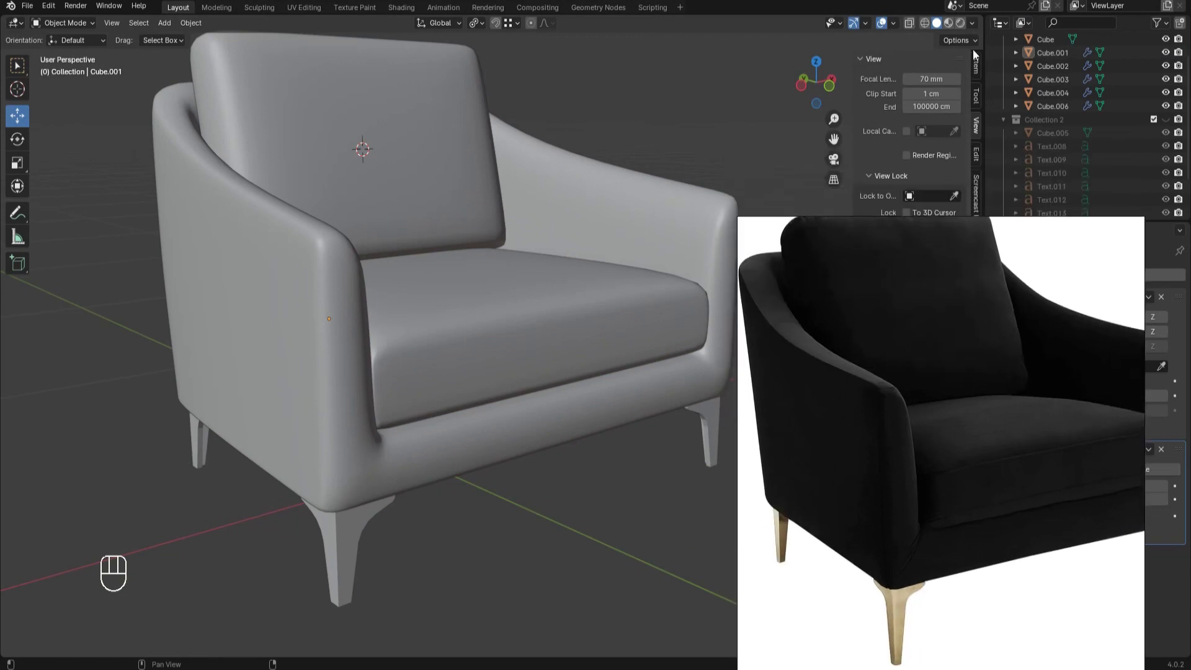
pyautogui.click(973, 27)
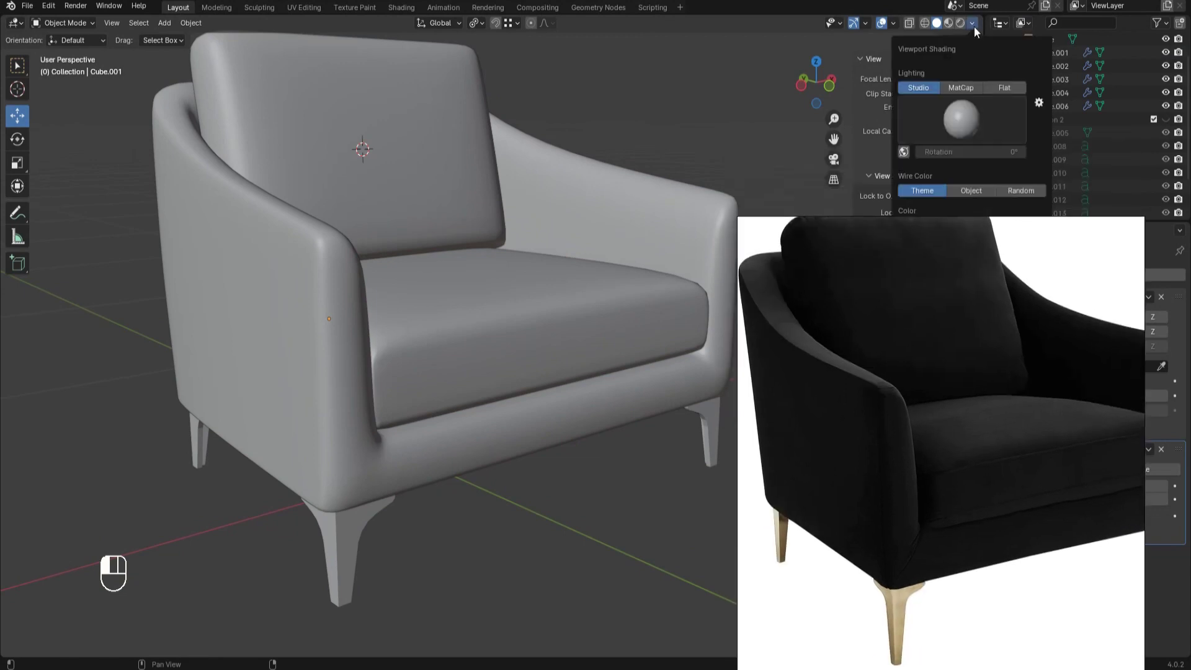
pyautogui.click(970, 88)
pyautogui.click(969, 113)
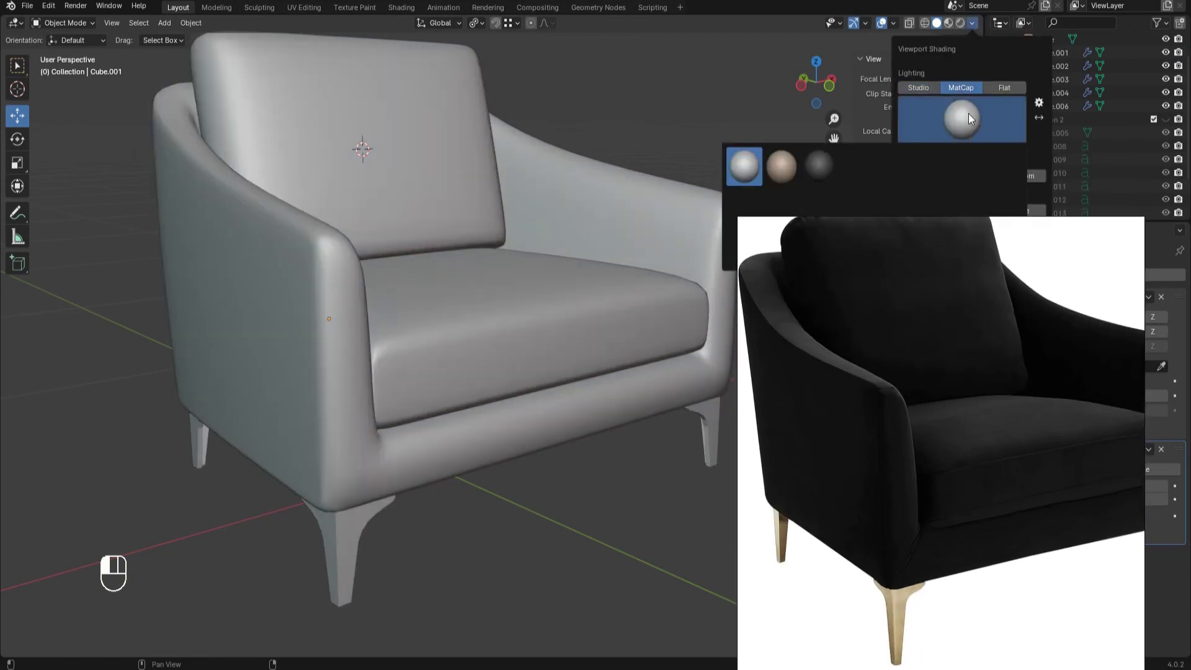
pyautogui.moveTo(993, 359); pyautogui.dragTo(1000, 503)
# Try the green, white, dark and glossy red MatCaps on the chair and return to the plain grey one.
pyautogui.click(961, 119)
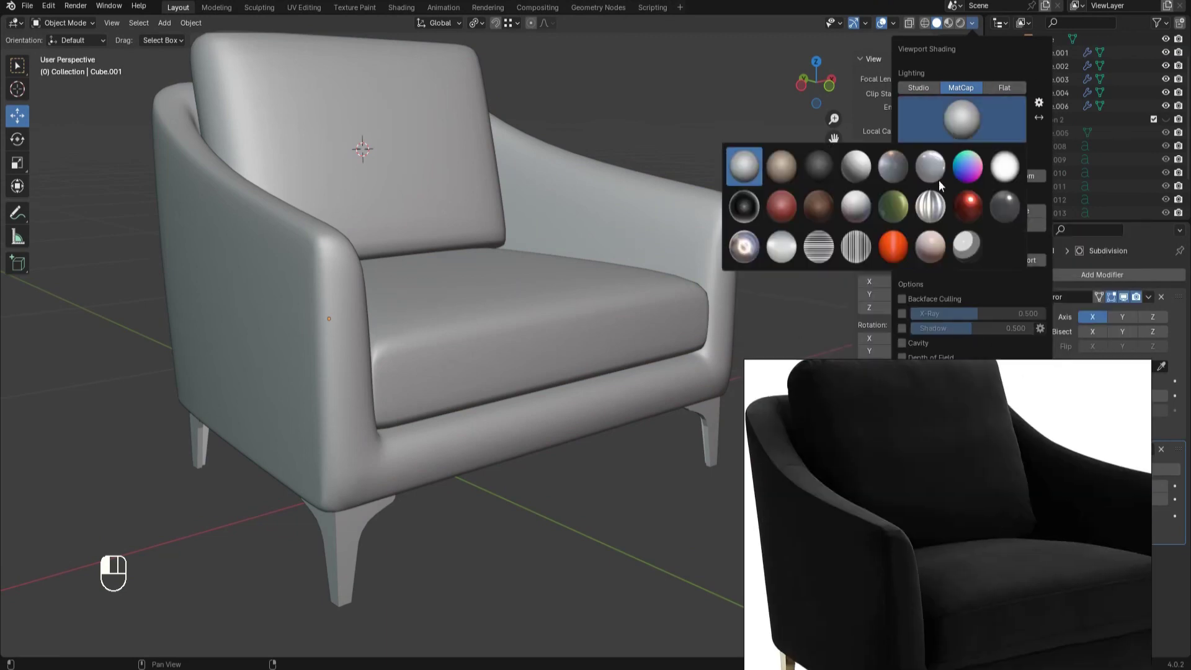
pyautogui.click(893, 206)
pyautogui.click(961, 121)
pyautogui.click(856, 206)
pyautogui.click(962, 121)
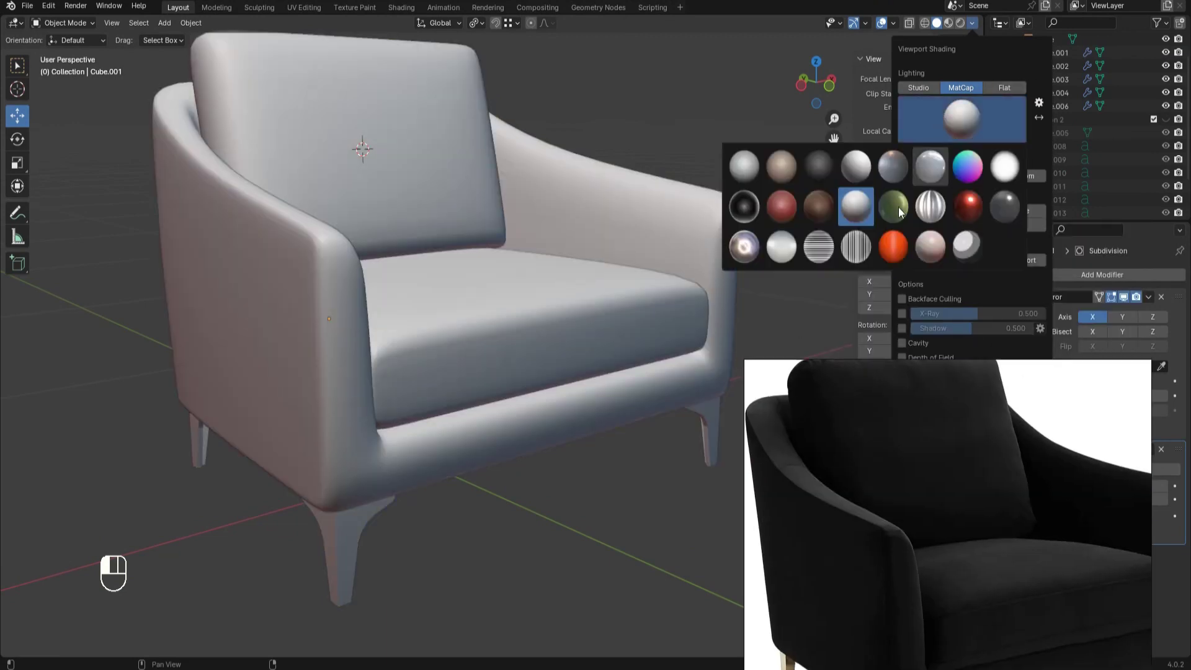
pyautogui.click(817, 170)
pyautogui.click(966, 133)
pyautogui.click(969, 207)
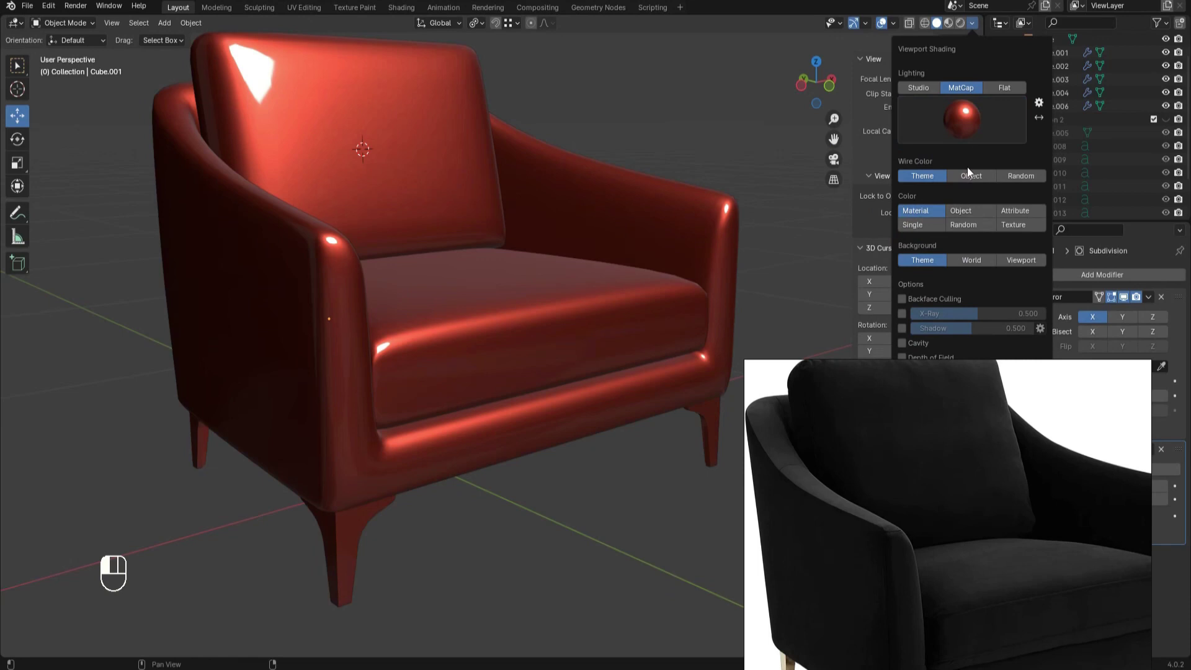
pyautogui.click(964, 137)
pyautogui.click(743, 168)
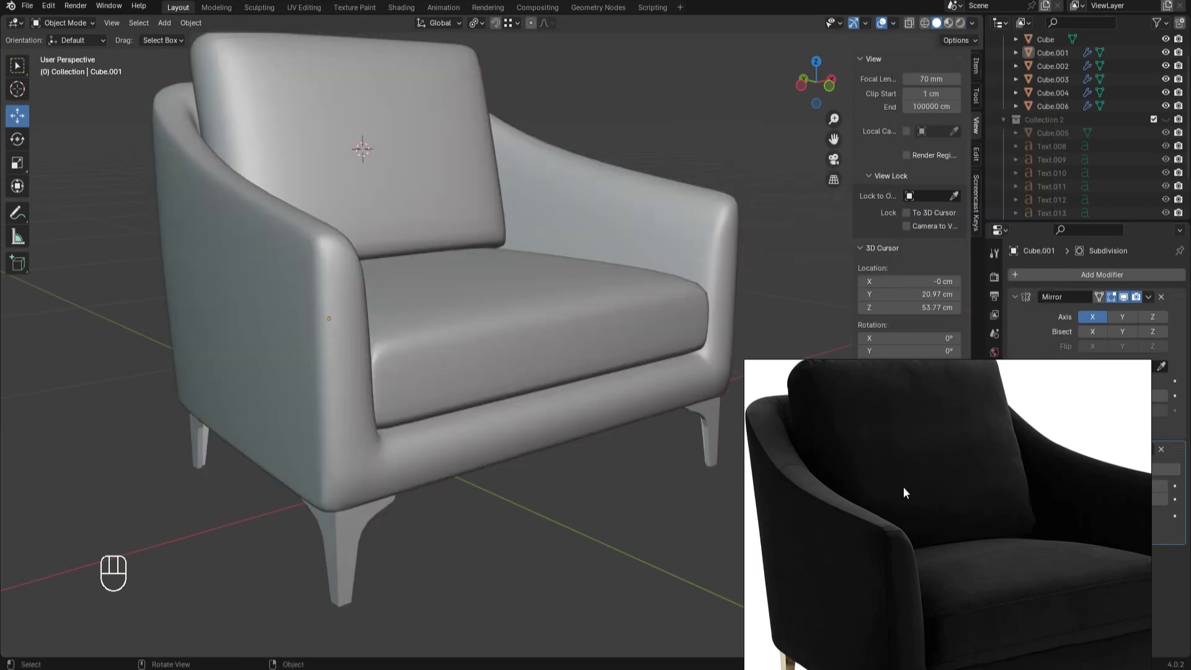
# Bring the reference photo back beside the model and compare the armrest's shape with it.
pyautogui.moveTo(871, 469); pyautogui.dragTo(906, 173)
pyautogui.moveTo(546, 564); pyautogui.dragTo(551, 563, button='middle')
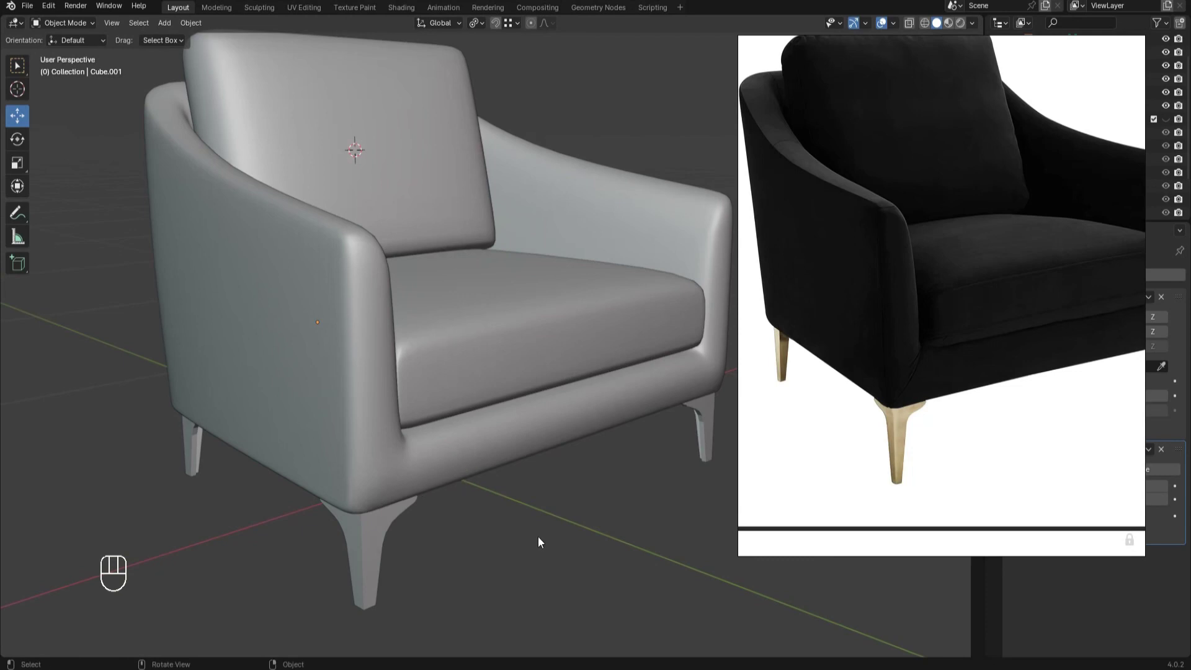
pyautogui.keyDown('alt'); pyautogui.moveTo(615, 472); pyautogui.dragTo(588, 452); pyautogui.keyUp('alt')
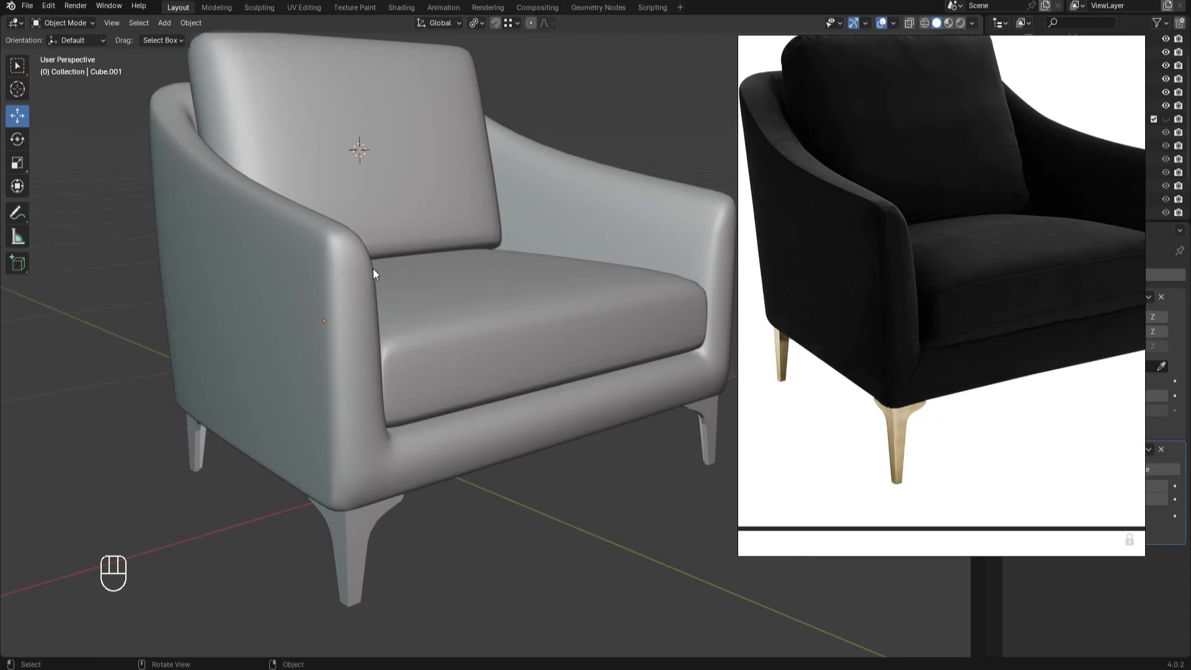
pyautogui.keyDown('alt'); pyautogui.moveTo(389, 364); pyautogui.dragTo(214, 321); pyautogui.keyUp('alt')
# Adjust the vertices on the armrest's inner front edge, comparing the shape in and out of Edit Mode.
pyautogui.press('Tab')
pyautogui.press('1')
pyautogui.keyDown('ctrl'); pyautogui.keyDown('shift'); pyautogui.click(353, 277); pyautogui.keyUp('shift'); pyautogui.keyUp('ctrl')
pyautogui.press('z')
pyautogui.press('z')
pyautogui.moveTo(353, 277)
pyautogui.keyDown('alt'); pyautogui.mouseDown()
pyautogui.moveTo(397, 291)
pyautogui.moveTo(310, 304)
pyautogui.moveTo(327, 303)
pyautogui.moveTo(599, 500)
pyautogui.mouseUp(); pyautogui.keyUp('alt')
pyautogui.click(328, 303)
pyautogui.press('Tab')
pyautogui.press('Tab')
pyautogui.press('Tab')
pyautogui.press('Tab')
# Try shifting a vertex path on the armrest's inner side in wireframe view and undo the last two changes.
pyautogui.keyDown('alt'); pyautogui.moveTo(851, 333); pyautogui.dragTo(267, 384); pyautogui.keyUp('alt')
pyautogui.press('z')
pyautogui.click(254, 405)
pyautogui.keyDown('ctrl'); pyautogui.keyDown('shift'); pyautogui.click(287, 341); pyautogui.keyUp('shift'); pyautogui.keyUp('ctrl')
pyautogui.hotkey('ctrl', 'z')
pyautogui.keyDown('ctrl'); pyautogui.keyDown('shift'); pyautogui.click(246, 421); pyautogui.keyUp('shift'); pyautogui.keyUp('ctrl')
pyautogui.press('z')
pyautogui.keyDown('alt'); pyautogui.moveTo(246, 421); pyautogui.dragTo(360, 374); pyautogui.keyUp('alt')
pyautogui.click(483, 368)
pyautogui.keyDown('alt'); pyautogui.moveTo(360, 374); pyautogui.dragTo(372, 402); pyautogui.keyUp('alt')
pyautogui.press('Tab')
pyautogui.hotkey('ctrl', 'z')
pyautogui.hotkey('ctrl', 'z')
pyautogui.press('Tab')
# In wireframe view, select the vertex path along the armrest's inner side from front to back, move it, and return to solid shading.
pyautogui.keyDown('alt'); pyautogui.moveTo(646, 504); pyautogui.dragTo(569, 505); pyautogui.keyUp('alt')
pyautogui.press('Tab')
pyautogui.press('z')
pyautogui.click(446, 362)
pyautogui.keyDown('alt'); pyautogui.moveTo(387, 367); pyautogui.dragTo(302, 361); pyautogui.keyUp('alt')
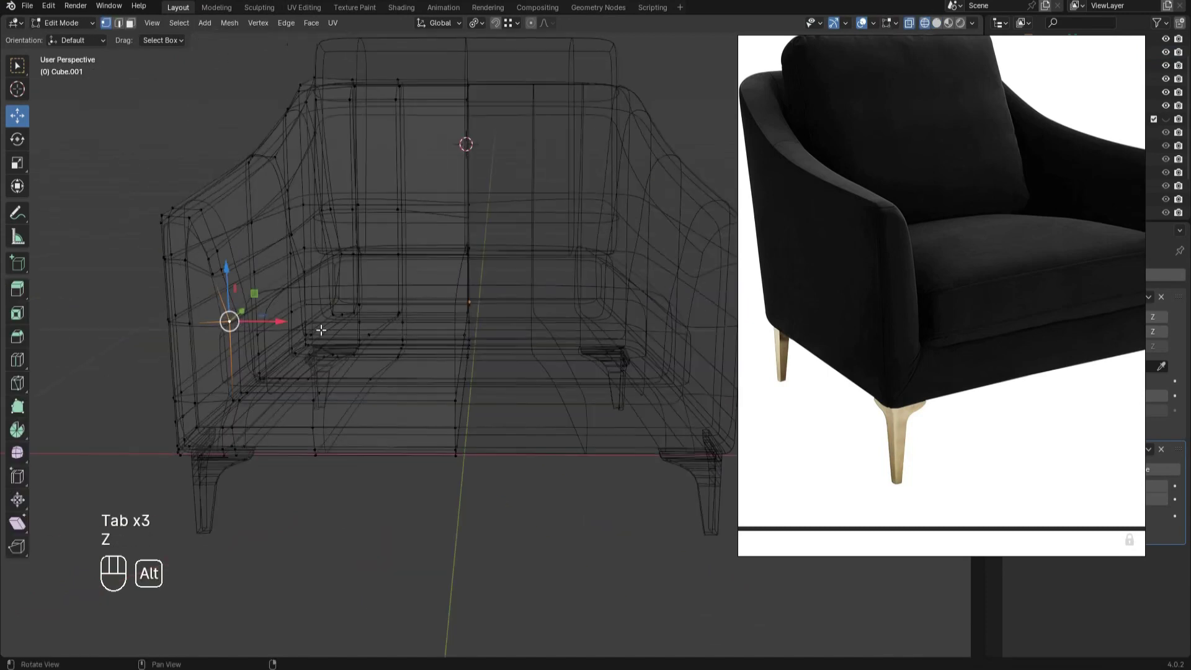
pyautogui.keyDown('ctrl'); pyautogui.keyDown('shift'); pyautogui.click(345, 248); pyautogui.keyUp('shift'); pyautogui.keyUp('ctrl')
pyautogui.moveTo(348, 247)
pyautogui.keyDown('alt'); pyautogui.mouseDown()
pyautogui.moveTo(435, 268)
pyautogui.moveTo(391, 273)
pyautogui.moveTo(342, 303)
pyautogui.mouseUp(); pyautogui.keyUp('alt')
pyautogui.press('z')
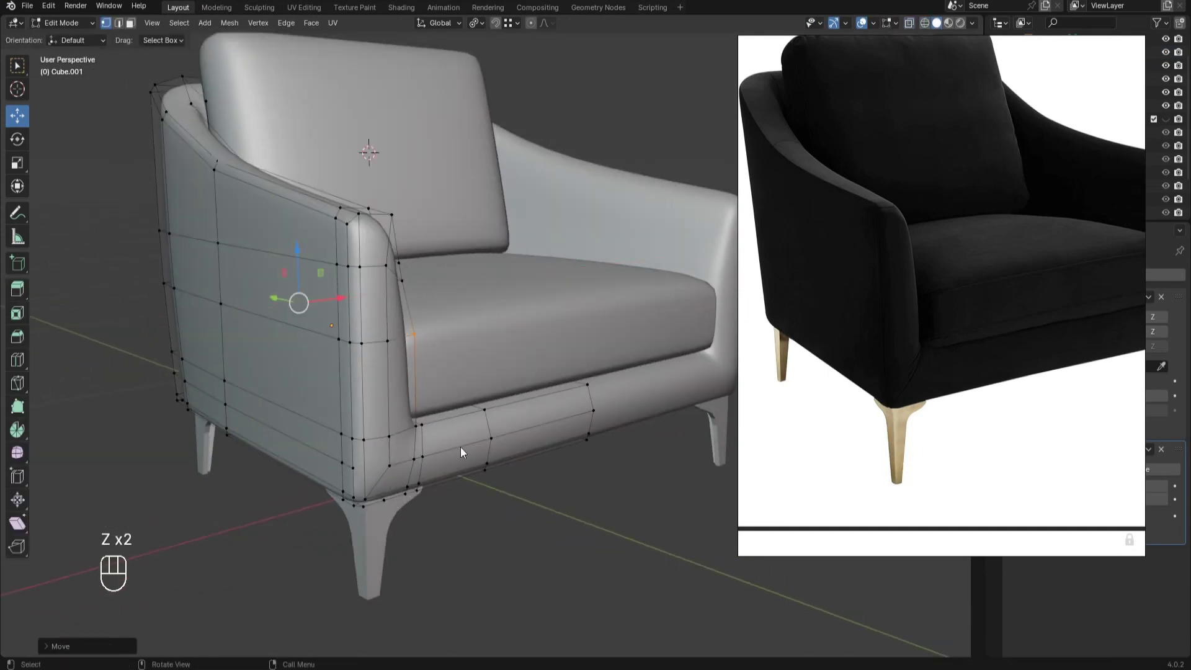
# Examine the whole armchair outside Edit Mode from several angles against the full reference photo.
pyautogui.press('Tab')
pyautogui.press('Tab')
pyautogui.moveTo(405, 354)
pyautogui.keyDown('alt'); pyautogui.mouseDown()
pyautogui.moveTo(351, 332)
pyautogui.moveTo(413, 347)
pyautogui.moveTo(394, 355)
pyautogui.mouseUp(); pyautogui.keyUp('alt')
pyautogui.press('Tab')
pyautogui.click(493, 547)
pyautogui.keyDown('alt'); pyautogui.moveTo(405, 539); pyautogui.dragTo(428, 500); pyautogui.keyUp('alt')
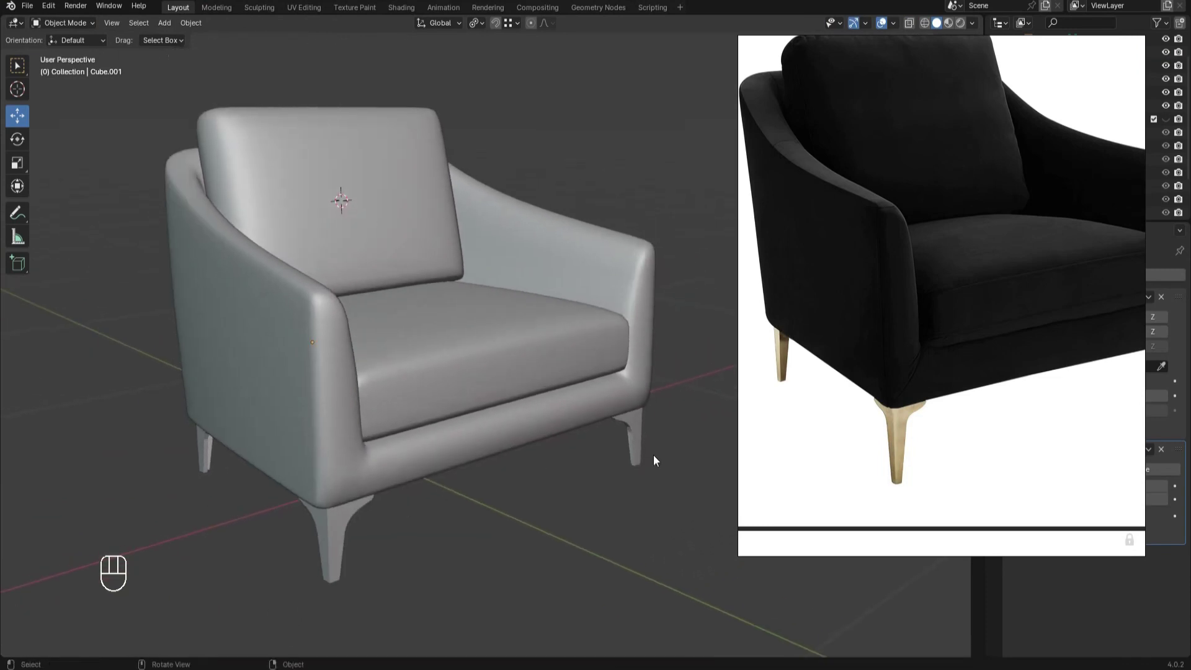
pyautogui.scroll(-3, 945, 414)
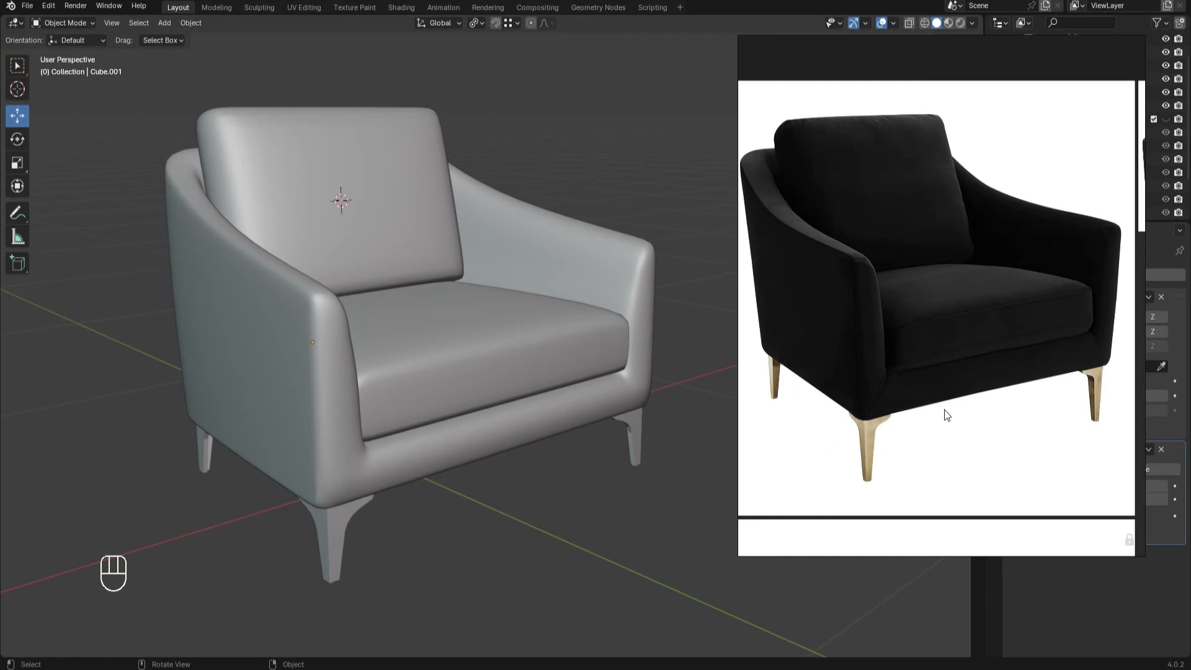
pyautogui.scroll(1, 348, 355)
pyautogui.keyDown('alt'); pyautogui.moveTo(348, 355); pyautogui.dragTo(342, 371); pyautogui.keyUp('alt')
pyautogui.click(225, 240)
pyautogui.press('Tab')
pyautogui.press('1')
pyautogui.press('Tab')
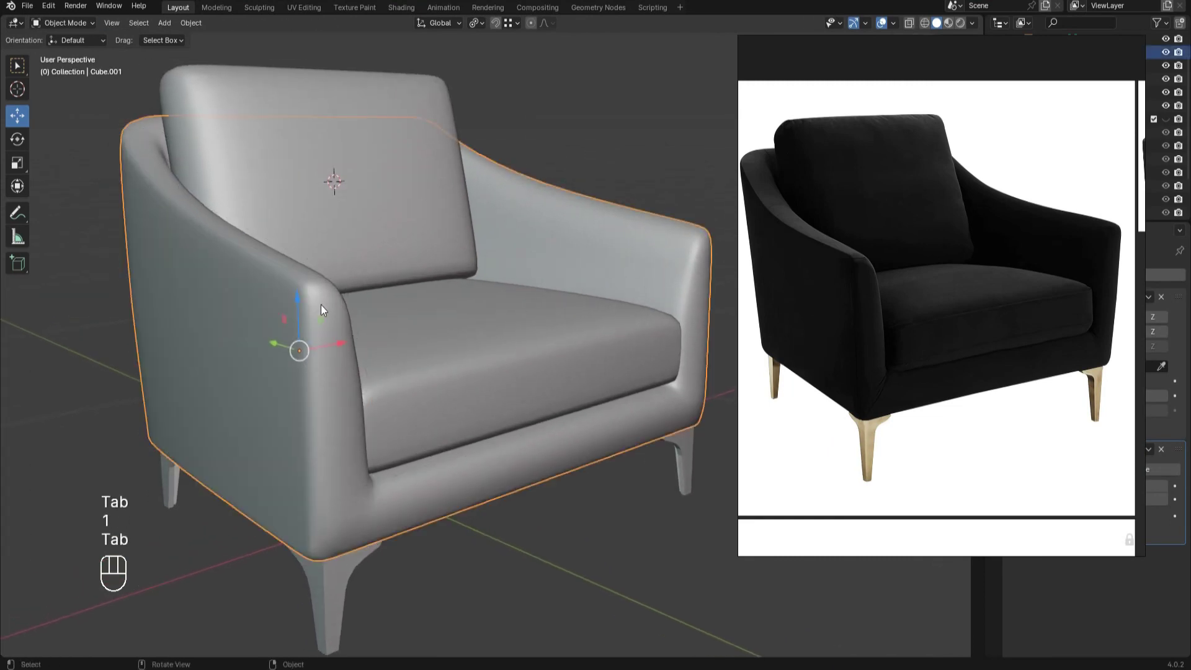
# Select the vertices along the armrest's upper rear edge, using wireframe view, and lower them slightly along Z.
pyautogui.press('Tab')
pyautogui.press('z')
pyautogui.moveTo(245, 222); pyautogui.dragTo(136, 182)
pyautogui.press('z')
pyautogui.moveTo(182, 157)
pyautogui.mouseDown()
pyautogui.moveTo(189, 177)
pyautogui.moveTo(251, 158)
pyautogui.moveTo(344, 159)
pyautogui.mouseUp()
pyautogui.press('Tab')
pyautogui.press('Tab')
pyautogui.keyDown('ctrl'); pyautogui.keyDown('shift'); pyautogui.click(135, 146); pyautogui.keyUp('shift'); pyautogui.keyUp('ctrl')
pyautogui.moveTo(137, 98); pyautogui.dragTo(138, 107)
pyautogui.press('Tab')
pyautogui.click(93, 112)
# Select the vertices at the armrest's front top corner in wireframe view and inspect the chair outside Edit Mode.
pyautogui.moveTo(383, 220)
pyautogui.keyDown('alt'); pyautogui.mouseDown()
pyautogui.moveTo(385, 241)
pyautogui.moveTo(294, 217)
pyautogui.moveTo(386, 277)
pyautogui.mouseUp(); pyautogui.keyUp('alt')
pyautogui.click(385, 278)
pyautogui.press('Tab')
pyautogui.press('z')
pyautogui.click(385, 284)
pyautogui.moveTo(412, 303)
pyautogui.keyDown('alt'); pyautogui.mouseDown()
pyautogui.moveTo(545, 293)
pyautogui.moveTo(424, 197)
pyautogui.mouseUp(); pyautogui.keyUp('alt')
pyautogui.press('z')
pyautogui.moveTo(620, 223)
pyautogui.keyDown('alt'); pyautogui.mouseDown()
pyautogui.moveTo(496, 228)
pyautogui.moveTo(527, 496)
pyautogui.mouseUp(); pyautogui.keyUp('alt')
pyautogui.press('Tab')
pyautogui.keyDown('alt'); pyautogui.moveTo(534, 537); pyautogui.dragTo(582, 470); pyautogui.keyUp('alt')
pyautogui.rightClick(555, 491)
# Raise the armrest's front top corner vertices slightly along Z and compare the armrest with a close-up of the reference.
pyautogui.press('Tab')
pyautogui.moveTo(384, 247); pyautogui.dragTo(384, 235)
pyautogui.press('Tab')
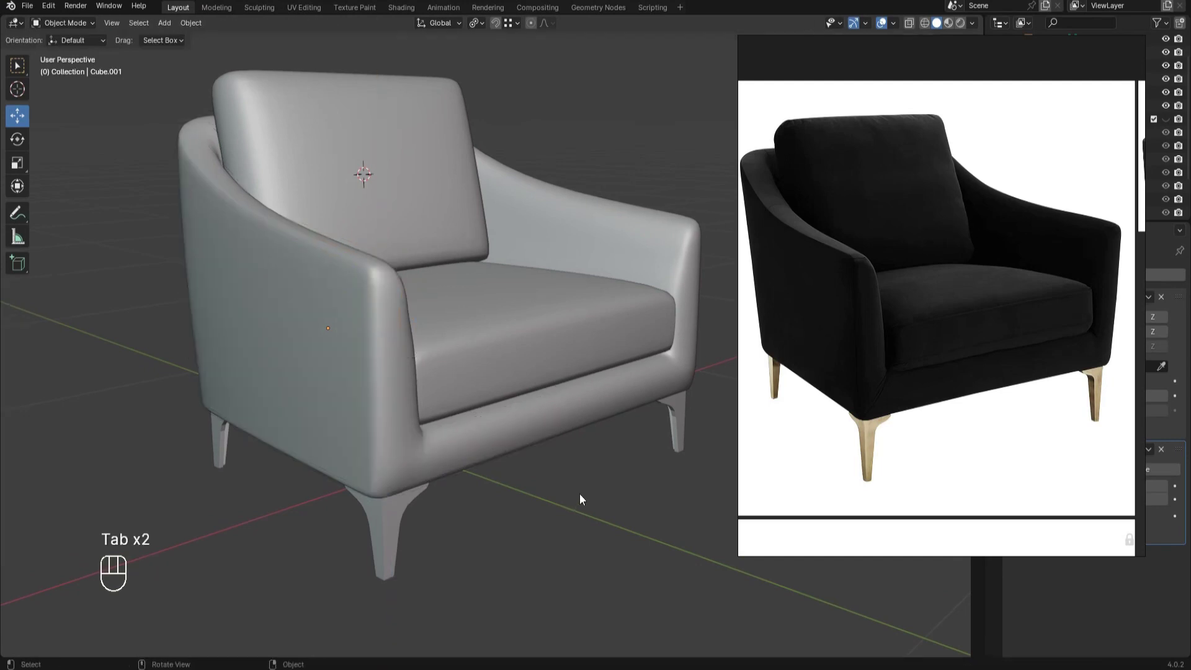
pyautogui.press('Tab')
pyautogui.press('Tab')
pyautogui.scroll(4, 780, 207)
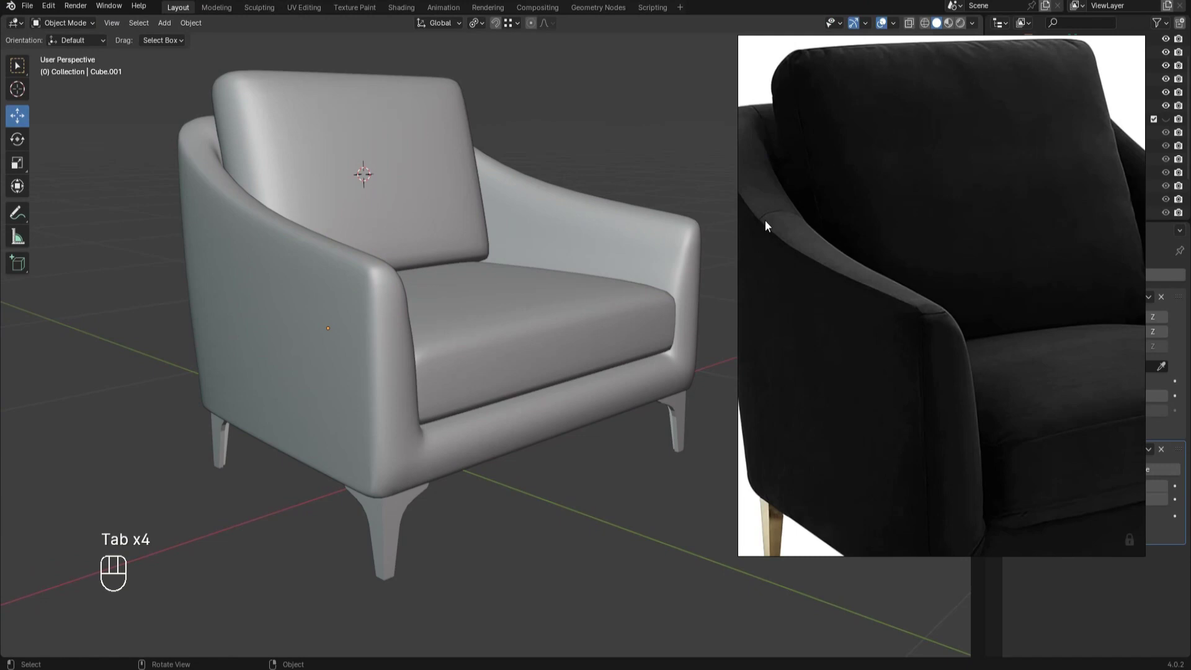
# Select the vertex path along the armrest's inner top edge from the front corner to the backrest.
pyautogui.keyDown('alt'); pyautogui.moveTo(342, 232); pyautogui.dragTo(340, 300); pyautogui.keyUp('alt')
pyautogui.press('Tab')
pyautogui.scroll(4, 466, 304)
pyautogui.press('1')
pyautogui.click(336, 268)
pyautogui.keyDown('ctrl'); pyautogui.keyDown('shift'); pyautogui.click(346, 115); pyautogui.keyUp('shift'); pyautogui.keyUp('ctrl')
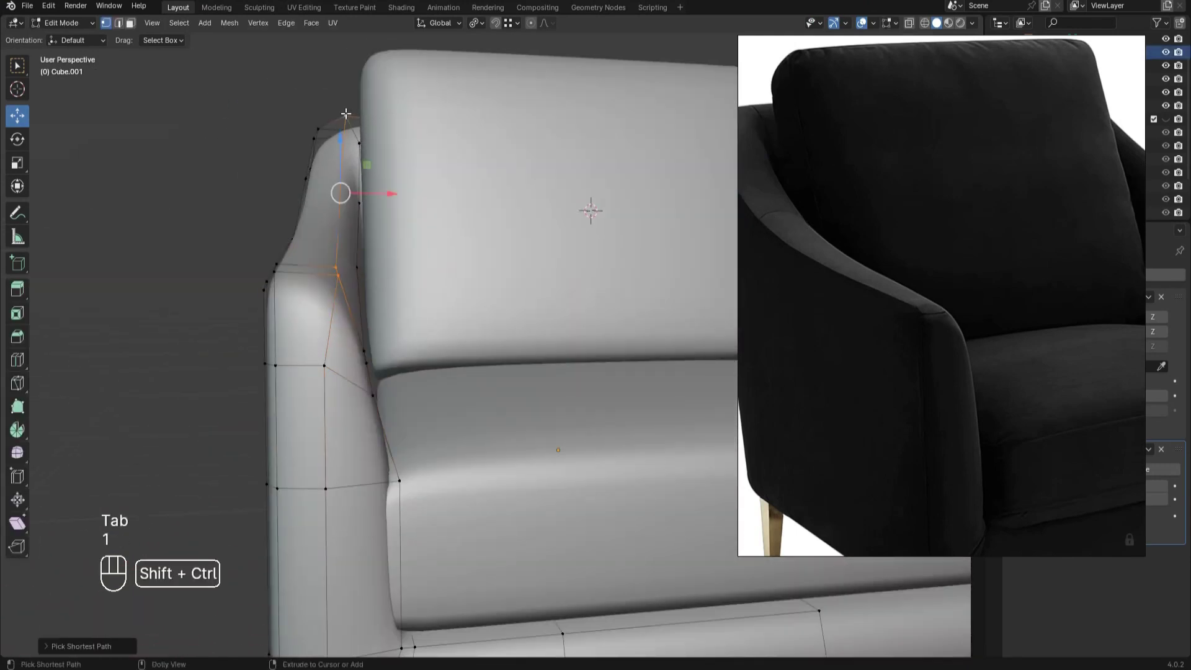
pyautogui.keyDown('alt'); pyautogui.moveTo(346, 116); pyautogui.dragTo(409, 146); pyautogui.keyUp('alt')
# Try to move the selected vertices of the armrest's inner top edge and undo the change.
pyautogui.moveTo(411, 205); pyautogui.dragTo(404, 298)
pyautogui.hotkey('ctrl', 'z')
pyautogui.hotkey('ctrl', 'z')
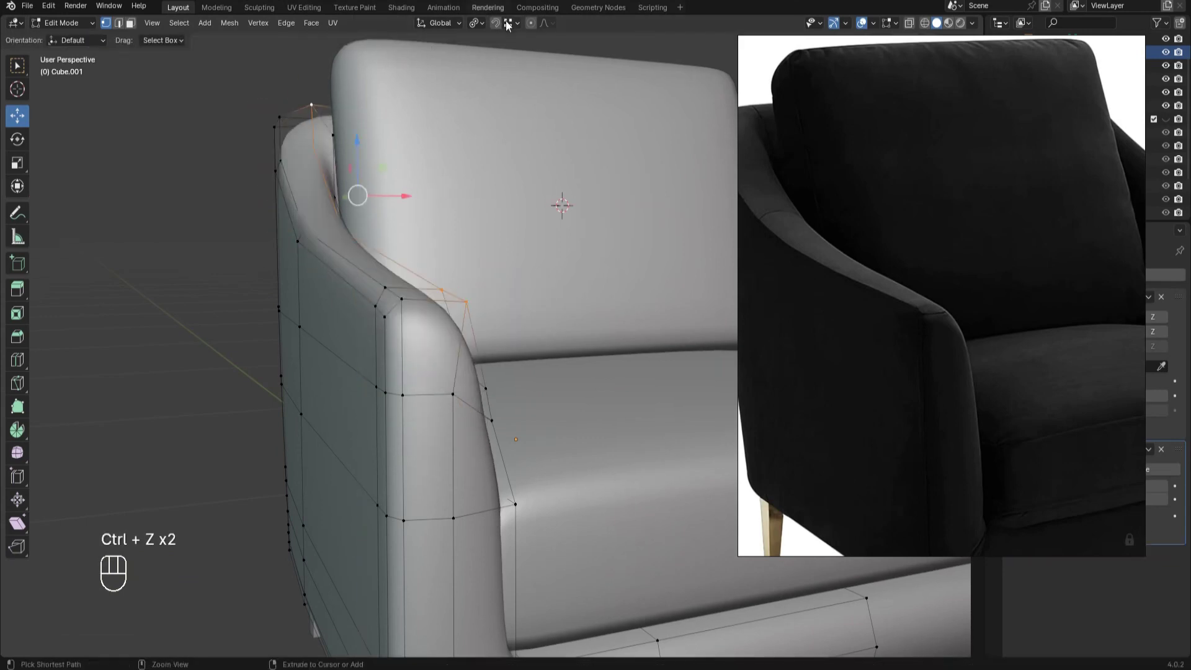
# Try to move a vertex of the armrest's inner top edge down along Z and undo the move.
pyautogui.click(508, 23)
pyautogui.moveTo(489, 67); pyautogui.dragTo(484, 76, button='middle')
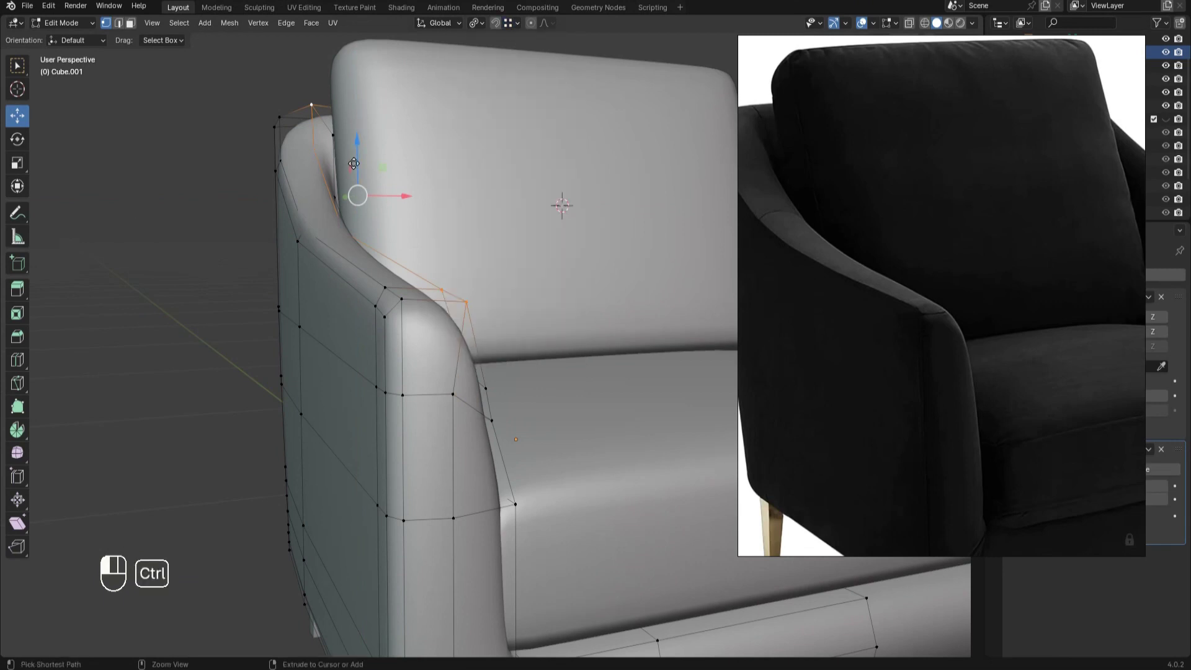
pyautogui.hotkey('ctrl', 'z')
pyautogui.press('g')
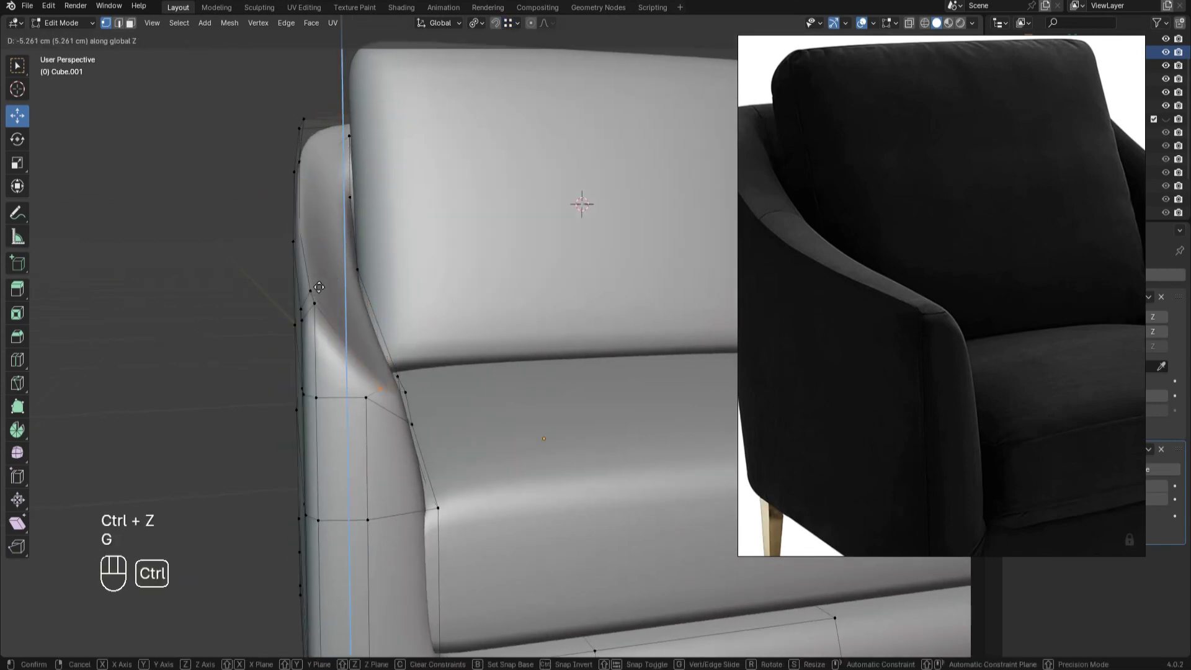
pyautogui.hotkey('ctrl', 'z')
# Raise the selected vertices of the armrest's inner top edge slightly along Z and check the result outside Edit Mode.
pyautogui.keyDown('alt'); pyautogui.moveTo(345, 186); pyautogui.dragTo(343, 133, button='middle'); pyautogui.keyUp('alt')
pyautogui.moveTo(343, 133); pyautogui.dragTo(344, 127)
pyautogui.keyDown('alt'); pyautogui.moveTo(343, 127); pyautogui.dragTo(447, 248, button='middle'); pyautogui.keyUp('alt')
pyautogui.press('Tab')
pyautogui.press('Tab')
pyautogui.press('2')
pyautogui.press('1')
# Add a loop cut running along the armrest's top surface through its front top corner.
pyautogui.keyDown('alt'); pyautogui.moveTo(571, 381); pyautogui.dragTo(542, 347, button='middle'); pyautogui.keyUp('alt')
pyautogui.hotkey('ctrl', 'r')
pyautogui.click(559, 356)
pyautogui.click(558, 357)
pyautogui.press('1')
# Select the new loop's vertex path from the front corner to the backrest, raise it along Z and inspect the armrest.
pyautogui.click(557, 360)
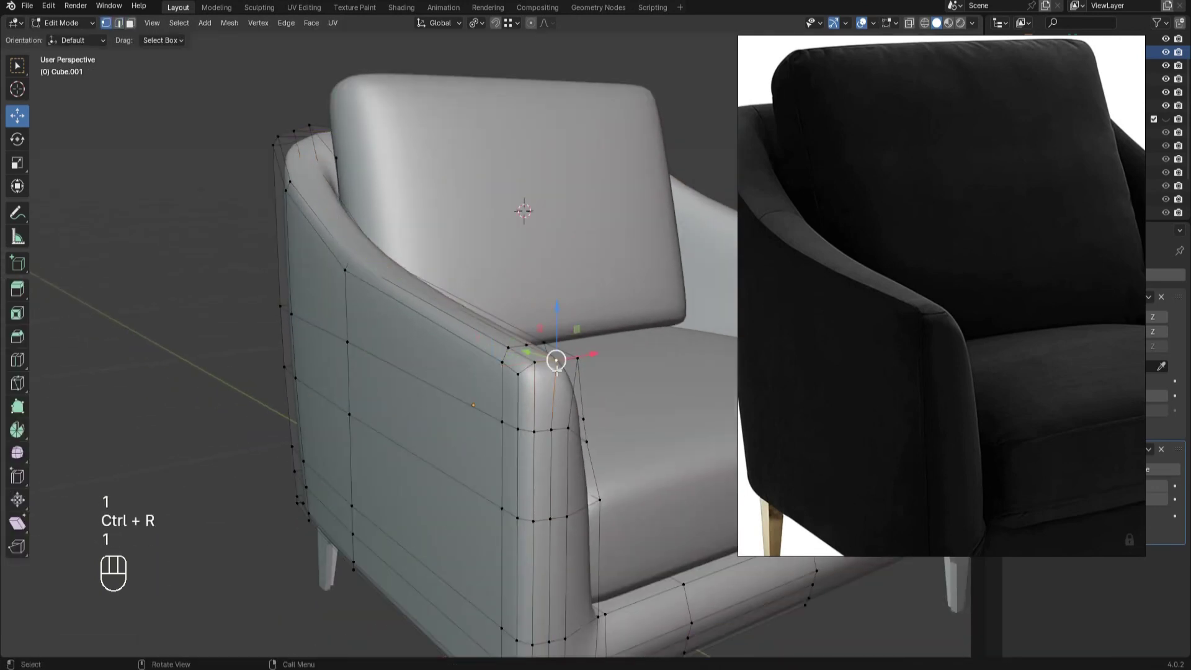
pyautogui.keyDown('alt'); pyautogui.moveTo(323, 134); pyautogui.dragTo(351, 171, button='middle'); pyautogui.keyUp('alt')
pyautogui.keyDown('ctrl'); pyautogui.keyDown('shift'); pyautogui.click(241, 151); pyautogui.keyUp('shift'); pyautogui.keyUp('ctrl')
pyautogui.keyDown('alt'); pyautogui.moveTo(240, 151); pyautogui.dragTo(375, 176, button='middle'); pyautogui.keyUp('alt')
pyautogui.moveTo(395, 135); pyautogui.dragTo(401, 119)
pyautogui.press('Tab')
pyautogui.scroll(-3, 497, 330)
pyautogui.keyDown('alt'); pyautogui.moveTo(497, 330); pyautogui.dragTo(394, 199, button='middle'); pyautogui.keyUp('alt')
pyautogui.scroll(4, 549, 331)
pyautogui.press('Tab')
pyautogui.scroll(3, 333, 399)
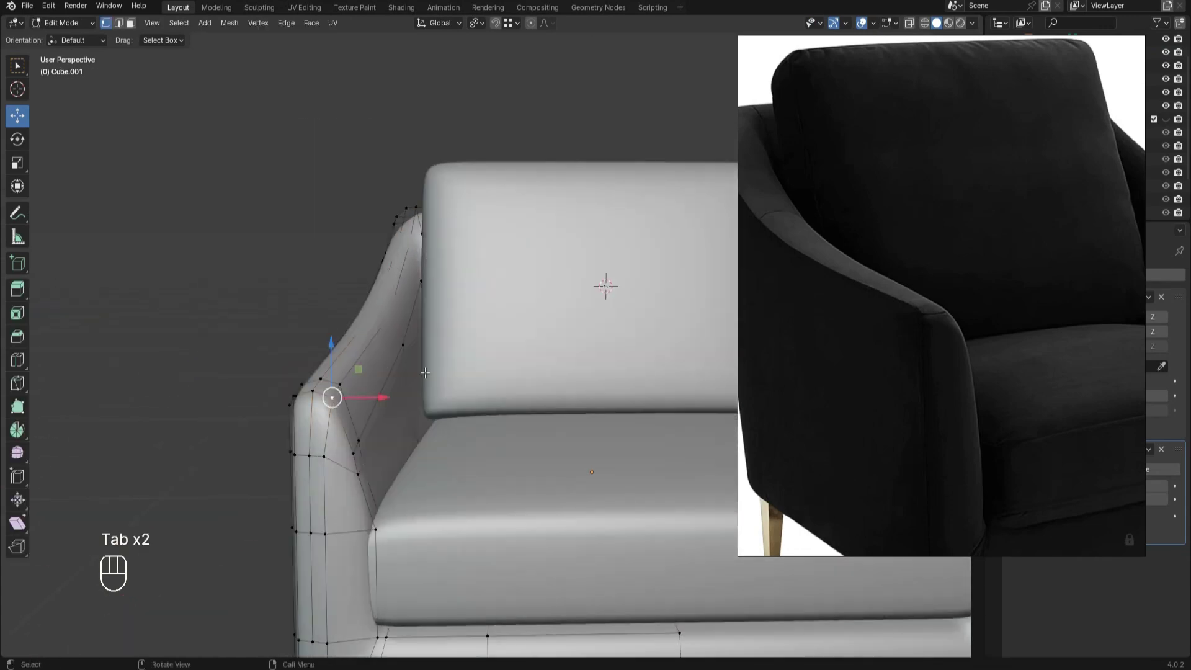
# Reselect the vertex path along the armrest's top up to the backrest and shift it slightly along X.
pyautogui.keyDown('alt'); pyautogui.moveTo(332, 399); pyautogui.dragTo(327, 404, button='middle'); pyautogui.keyUp('alt')
pyautogui.scroll(2, 314, 225)
pyautogui.keyDown('ctrl'); pyautogui.keyDown('shift'); pyautogui.click(314, 225); pyautogui.keyUp('shift'); pyautogui.keyUp('ctrl')
pyautogui.keyDown('alt'); pyautogui.moveTo(314, 225); pyautogui.dragTo(372, 248, button='middle'); pyautogui.keyUp('alt')
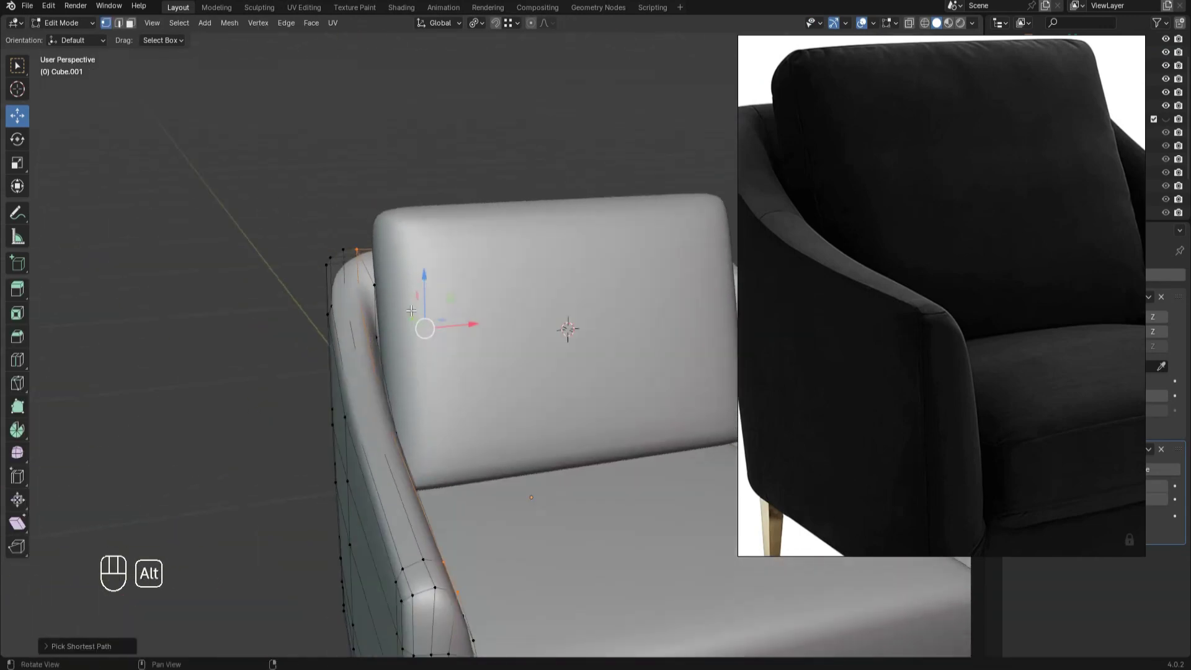
pyautogui.scroll(2, 373, 248)
pyautogui.moveTo(406, 237); pyautogui.dragTo(406, 238)
pyautogui.keyDown('alt'); pyautogui.moveTo(406, 238); pyautogui.dragTo(373, 165, button='middle'); pyautogui.keyUp('alt')
pyautogui.hotkey('ctrl', 'z')
pyautogui.moveTo(373, 165); pyautogui.dragTo(348, 162)
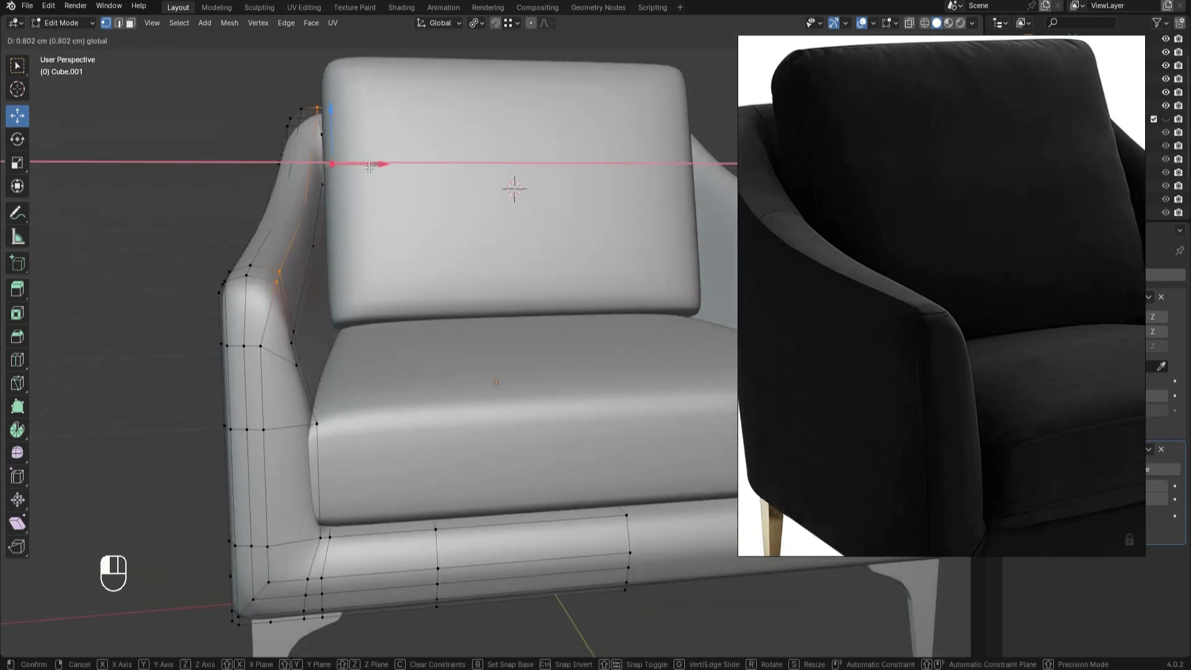
# Inspect the chair outside Edit Mode, select the armrest's top vertex path again and lower it slightly along Z.
pyautogui.press('Tab')
pyautogui.scroll(-5, 311, 422)
pyautogui.scroll(-3, 935, 276)
pyautogui.scroll(3, 483, 268)
pyautogui.press('Tab')
pyautogui.press('Tab')
pyautogui.press('Tab')
pyautogui.keyDown('alt'); pyautogui.moveTo(456, 353); pyautogui.dragTo(283, 167, button='middle'); pyautogui.keyUp('alt')
pyautogui.keyDown('ctrl'); pyautogui.keyDown('shift'); pyautogui.click(479, 221); pyautogui.keyUp('shift'); pyautogui.keyUp('ctrl')
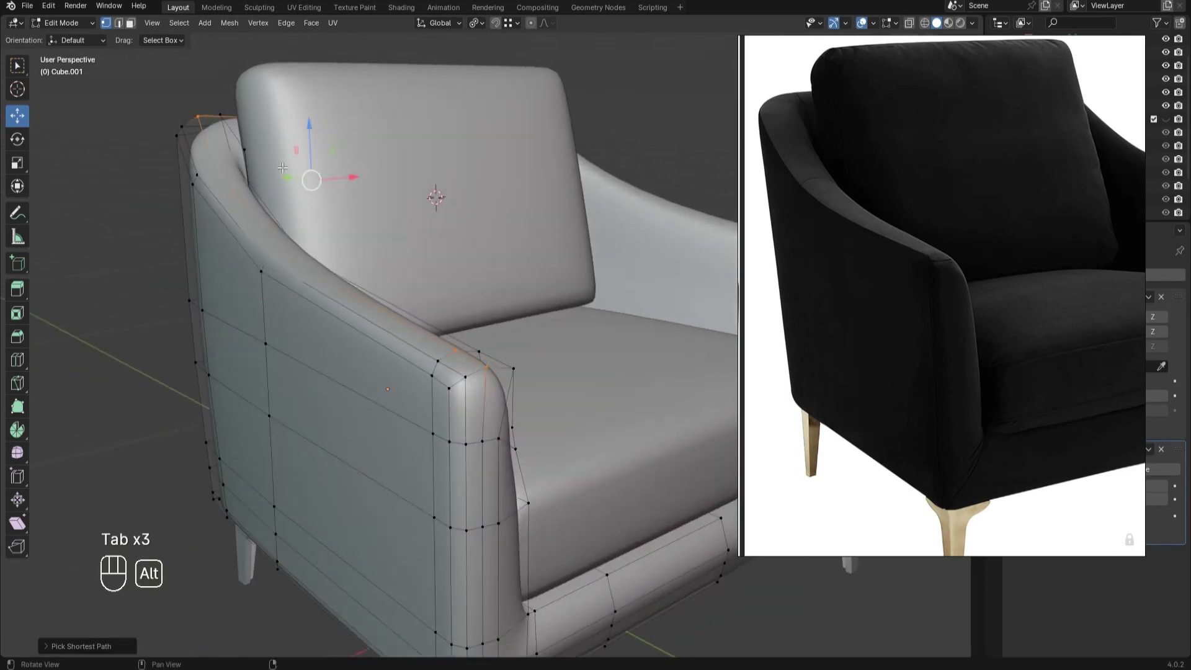
pyautogui.moveTo(307, 125); pyautogui.dragTo(307, 133)
pyautogui.press('Tab')
pyautogui.keyDown('alt'); pyautogui.moveTo(307, 133); pyautogui.dragTo(545, 370, button='middle'); pyautogui.keyUp('alt')
# Select the vertical vertex path down the armrest's front outer corner, shift it slightly and check the chair outside Edit Mode.
pyautogui.keyDown('alt'); pyautogui.moveTo(354, 367); pyautogui.dragTo(287, 368, button='middle'); pyautogui.keyUp('alt')
pyautogui.click(287, 367)
pyautogui.click(272, 456)
pyautogui.press('Tab')
pyautogui.click(290, 372)
pyautogui.press('z')
pyautogui.keyDown('ctrl'); pyautogui.keyDown('shift'); pyautogui.click(383, 324); pyautogui.keyUp('shift'); pyautogui.keyUp('ctrl')
pyautogui.keyDown('alt'); pyautogui.moveTo(382, 325); pyautogui.dragTo(426, 345, button='middle'); pyautogui.keyUp('alt')
pyautogui.press('z')
pyautogui.moveTo(390, 346); pyautogui.dragTo(381, 342)
pyautogui.keyDown('alt'); pyautogui.moveTo(381, 342); pyautogui.dragTo(400, 347, button='middle'); pyautogui.keyUp('alt')
pyautogui.press('Tab')
pyautogui.keyDown('alt'); pyautogui.moveTo(594, 543); pyautogui.dragTo(609, 549, button='middle'); pyautogui.keyUp('alt')
pyautogui.press('Tab')
pyautogui.press('Tab')
pyautogui.moveTo(436, 348); pyautogui.dragTo(571, 514, button='middle')
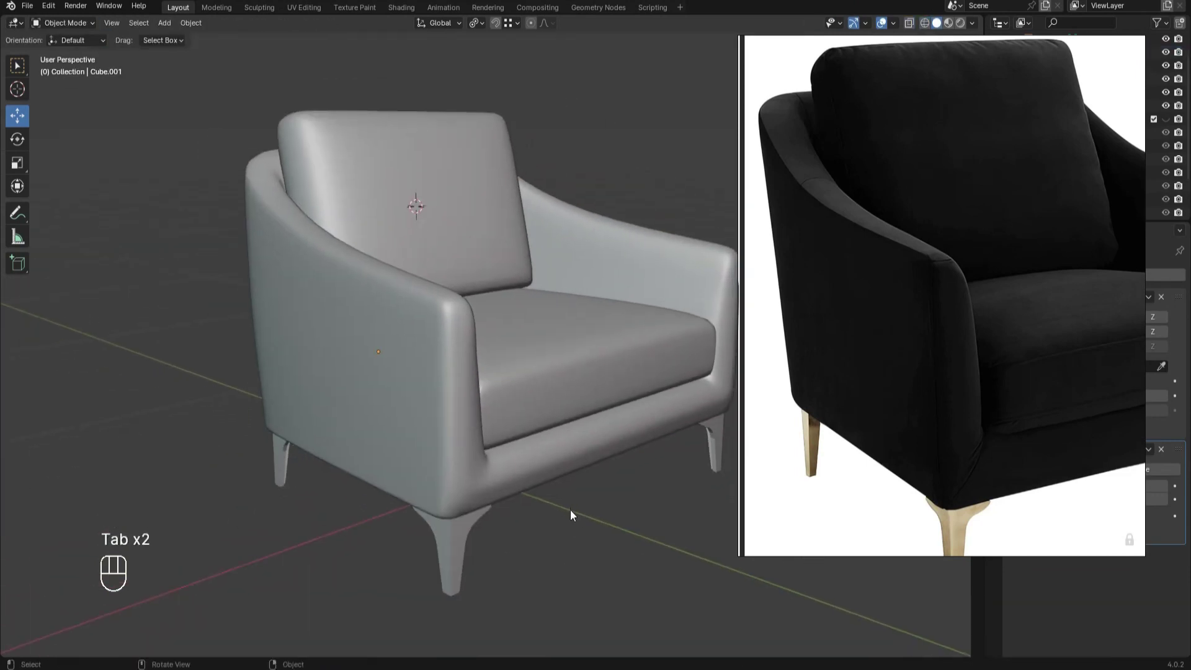
# Select the faces of the armrest's outer side panel and compare that surface with the reference photo outside Edit Mode.
pyautogui.click(315, 325)
pyautogui.press('Tab')
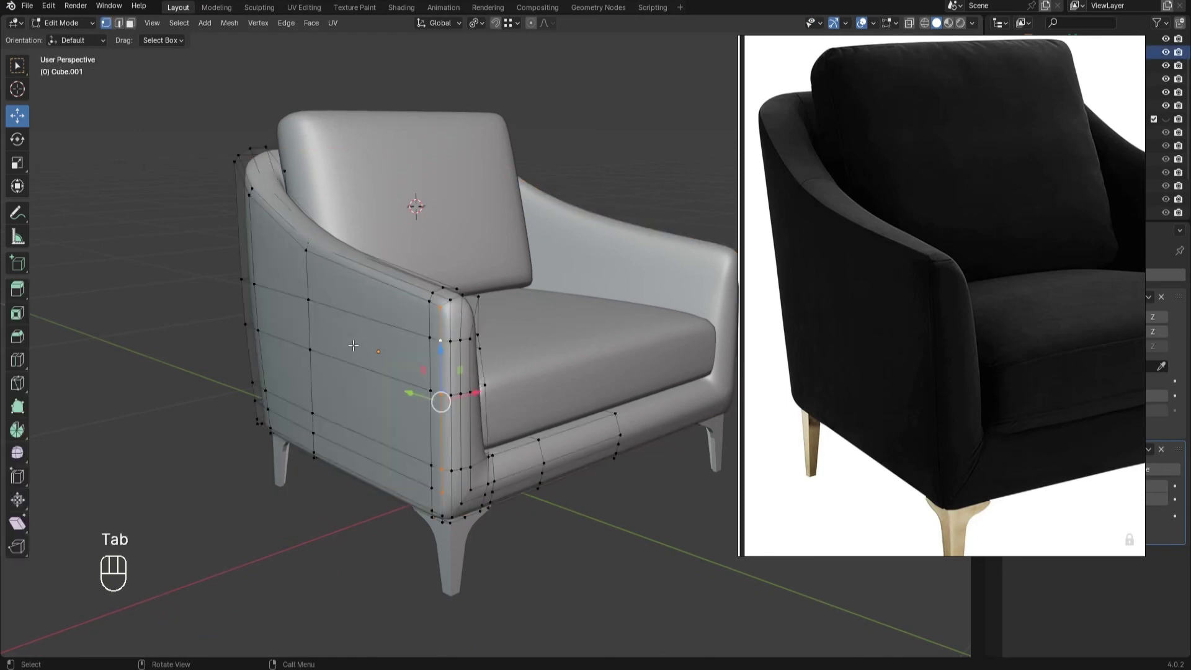
pyautogui.click(264, 260)
pyautogui.keyDown('ctrl'); pyautogui.keyDown('shift'); pyautogui.click(379, 456); pyautogui.keyUp('shift'); pyautogui.keyUp('ctrl')
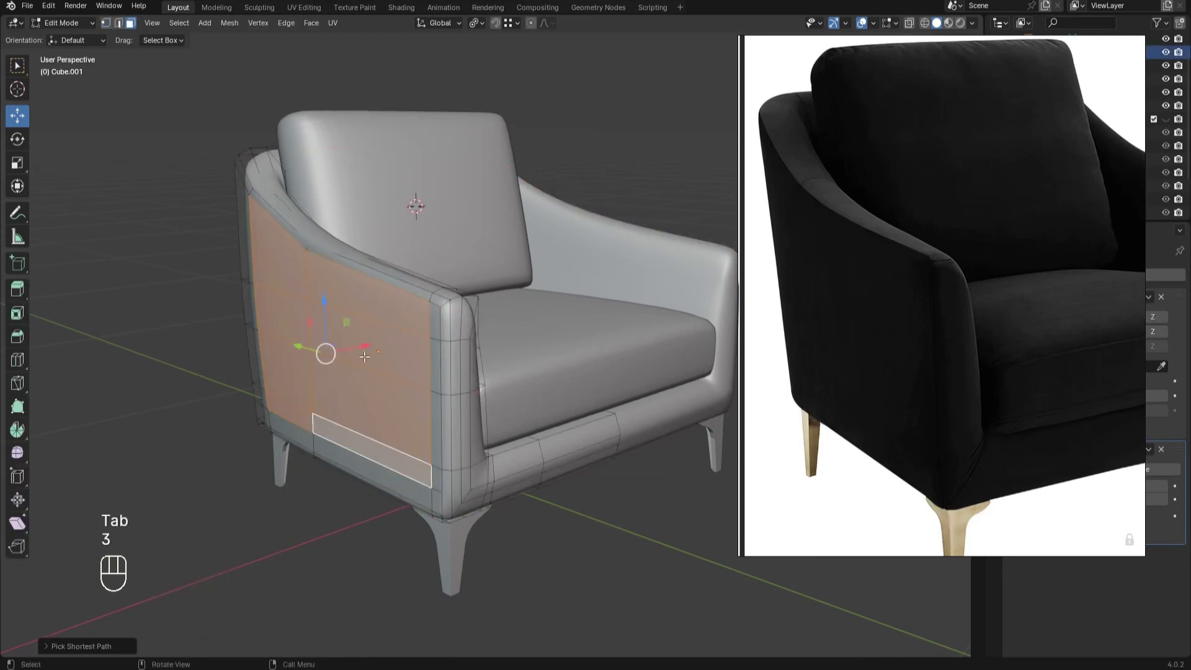
pyautogui.press('Tab')
pyautogui.click(594, 567)
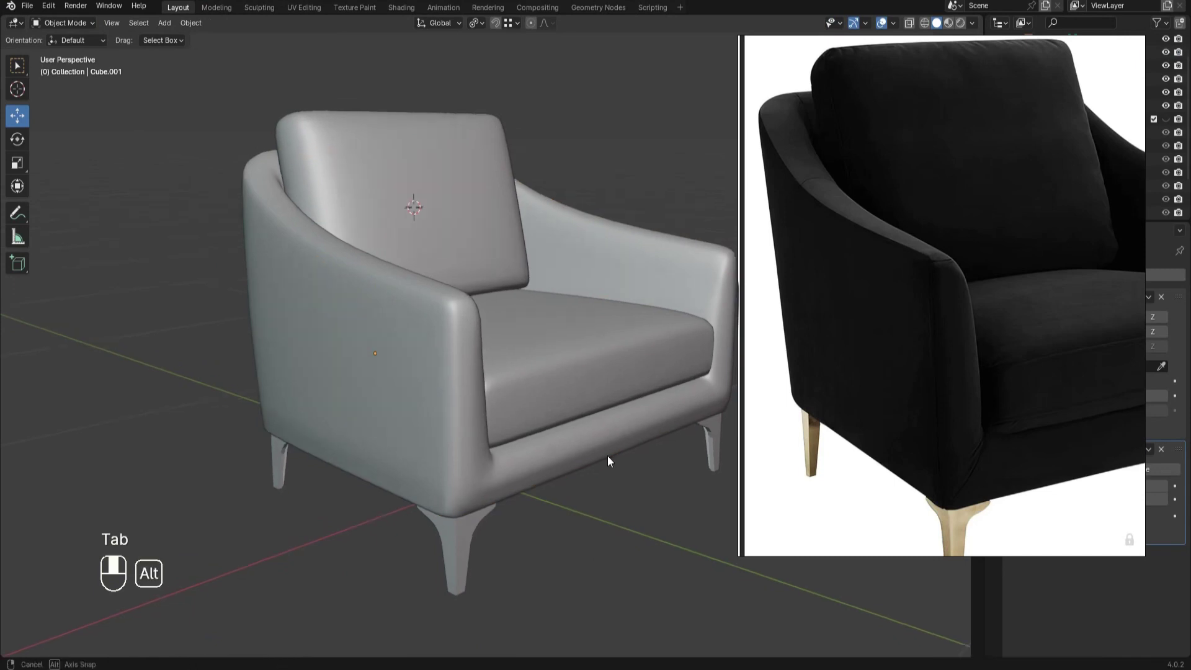
pyautogui.moveTo(608, 455); pyautogui.dragTo(598, 456, button='middle')
pyautogui.press('Tab')
pyautogui.click(292, 330)
pyautogui.keyDown('shift'); pyautogui.click(299, 377); pyautogui.keyUp('shift')
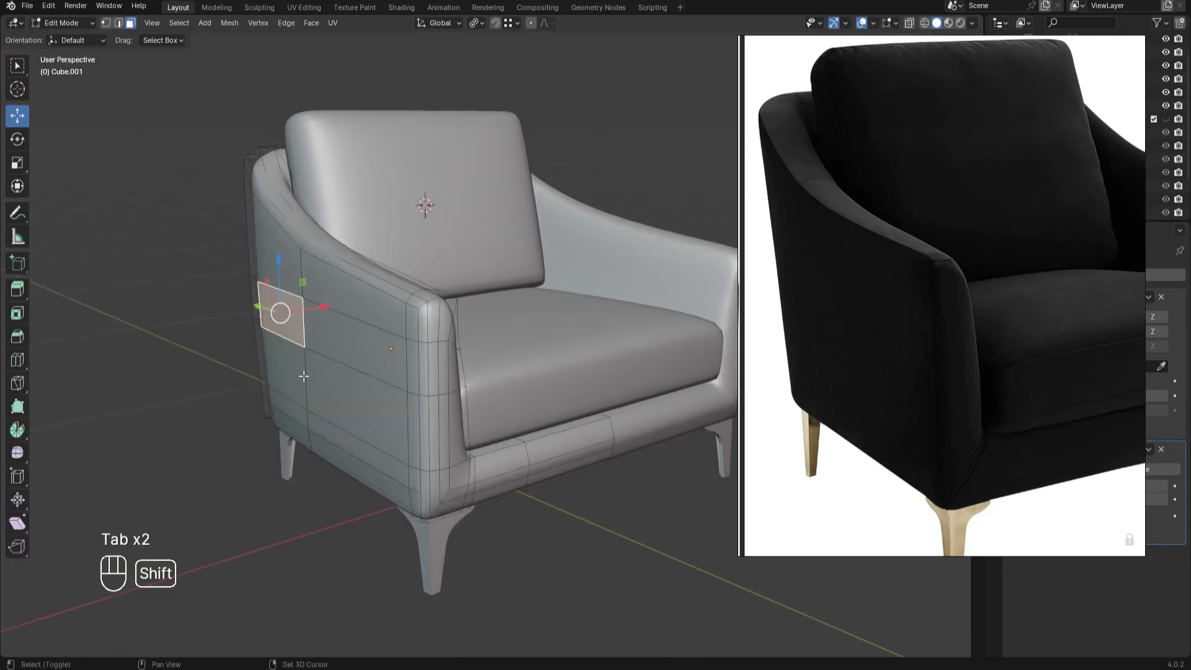
pyautogui.keyDown('shift'); pyautogui.click(333, 356); pyautogui.keyUp('shift')
pyautogui.keyDown('shift'); pyautogui.click(338, 386); pyautogui.keyUp('shift')
pyautogui.press('Tab')
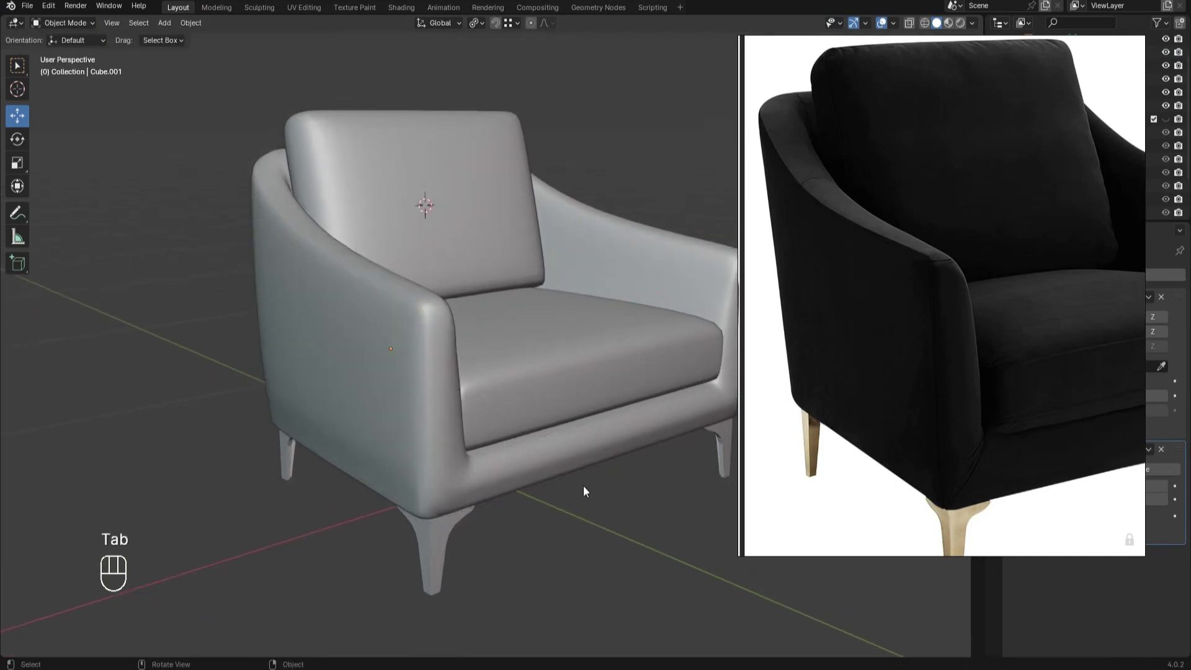
# Select the vertex path along the bottom edge of the armrest's outer side and try to move it along X.
pyautogui.press('Tab')
pyautogui.press('1')
pyautogui.click(412, 487)
pyautogui.keyDown('ctrl'); pyautogui.keyDown('shift'); pyautogui.click(269, 406); pyautogui.keyUp('shift'); pyautogui.keyUp('ctrl')
pyautogui.moveTo(370, 426)
pyautogui.mouseDown(button='middle')
pyautogui.moveTo(508, 434)
pyautogui.moveTo(457, 457)
pyautogui.moveTo(368, 439)
pyautogui.mouseUp(button='middle')
pyautogui.press('g')
pyautogui.press('x')
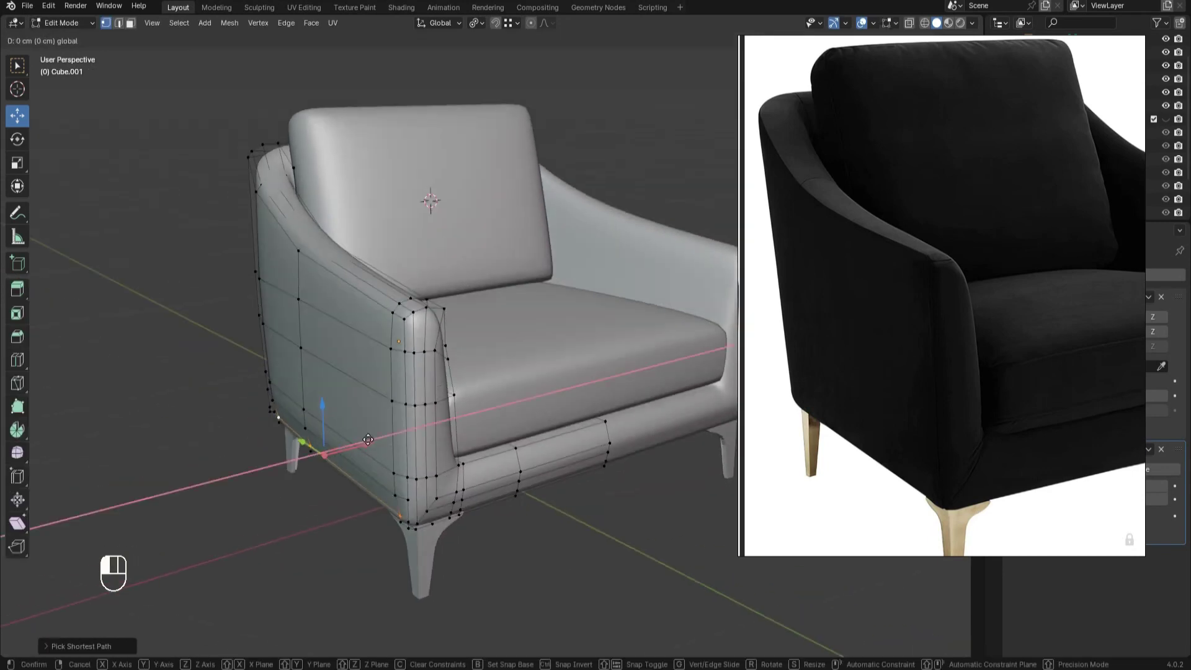
pyautogui.rightClick(368, 439)
pyautogui.press('Tab')
pyautogui.moveTo(628, 500); pyautogui.dragTo(428, 329, button='middle')
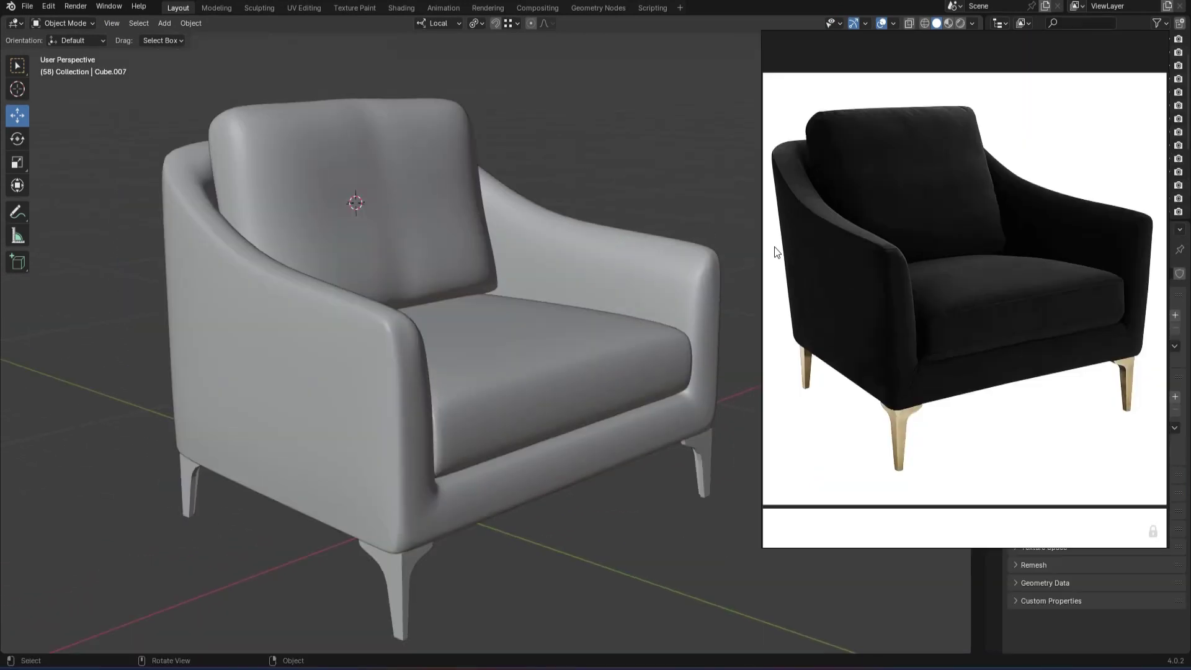
# Bring up the close-up side reference photo and compare the back cushion and armrest profile with the model.
pyautogui.scroll(-2, 959, 206)
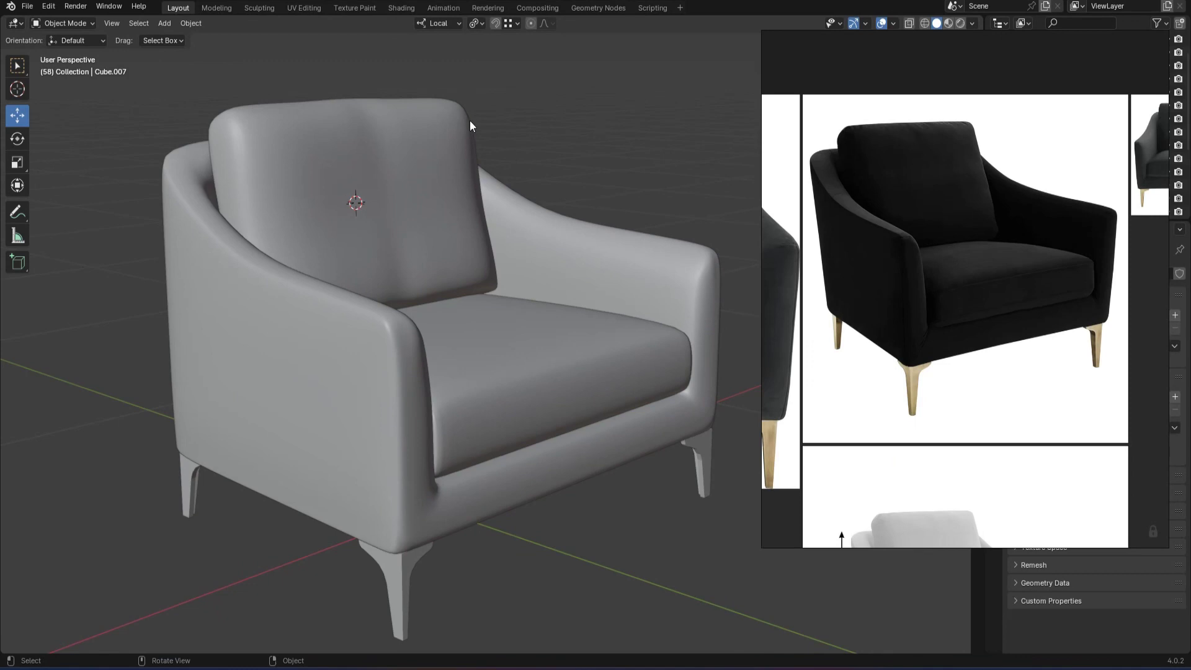
pyautogui.scroll(-3, 470, 126)
pyautogui.scroll(-2, 1053, 290)
pyautogui.moveTo(878, 427); pyautogui.dragTo(1110, 224, button='middle')
pyautogui.scroll(5, 882, 294)
pyautogui.moveTo(1004, 192); pyautogui.dragTo(915, 190, button='right')
pyautogui.moveTo(474, 168)
pyautogui.mouseDown(button='middle')
pyautogui.moveTo(538, 148)
pyautogui.moveTo(498, 163)
pyautogui.mouseUp(button='middle')
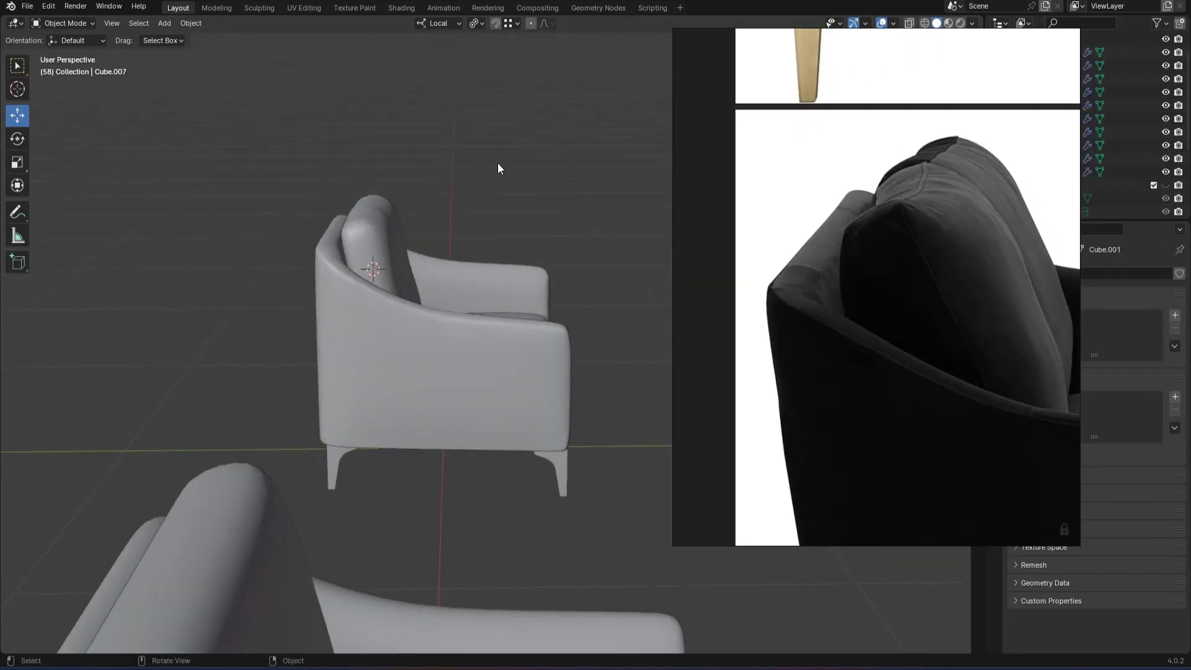
pyautogui.scroll(6, 499, 168)
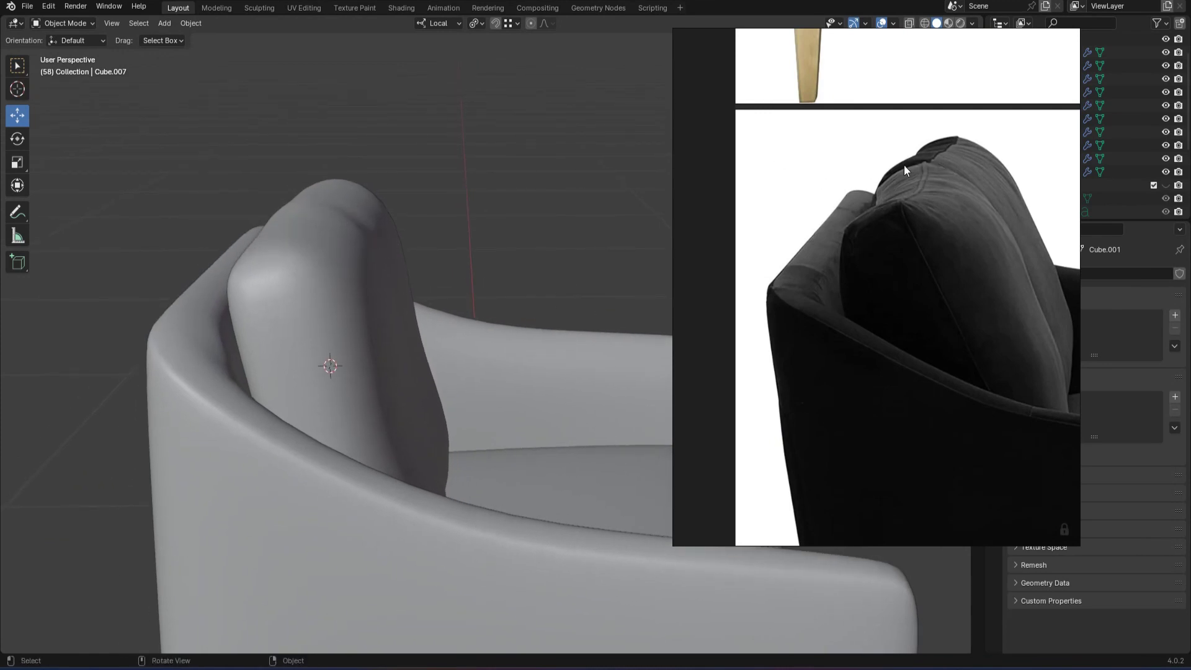
# Box-select the second armchair copy with its surrounding objects in wireframe view and move it farther from the main chair.
pyautogui.scroll(-8, 415, 203)
pyautogui.moveTo(406, 240); pyautogui.dragTo(350, 322, button='middle')
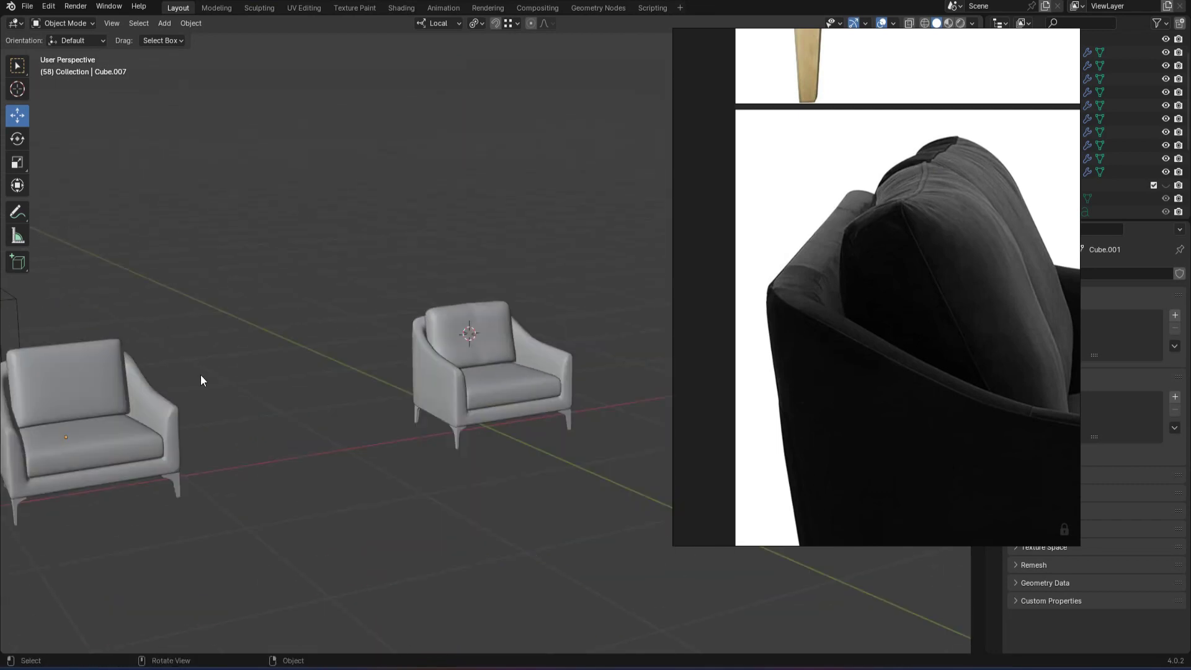
pyautogui.scroll(-4, 200, 375)
pyautogui.hotkey('shift', 'z')
pyautogui.moveTo(345, 445); pyautogui.dragTo(238, 338)
pyautogui.scroll(8, 480, 452)
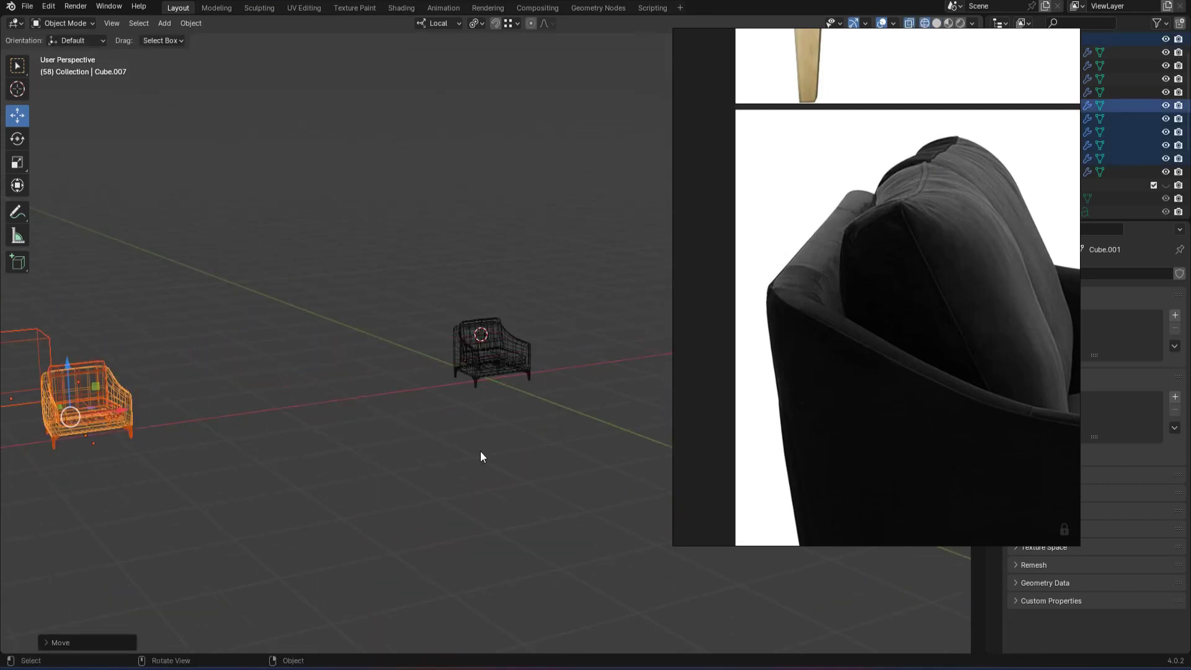
pyautogui.press('z')
# Compare the chair's front view and its wireframe overlay with the front reference photo.
pyautogui.click(997, 237)
pyautogui.scroll(-3, 959, 233)
pyautogui.scroll(-3, 894, 168)
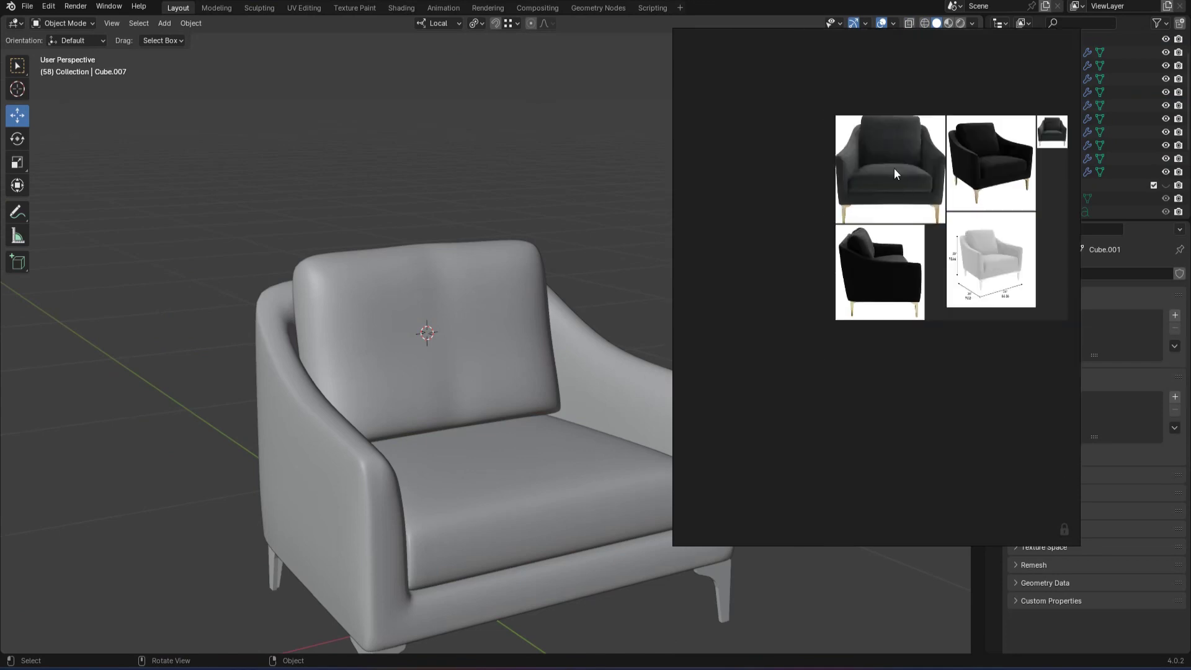
pyautogui.doubleClick(894, 169)
pyautogui.moveTo(405, 140); pyautogui.dragTo(426, 173, button='middle')
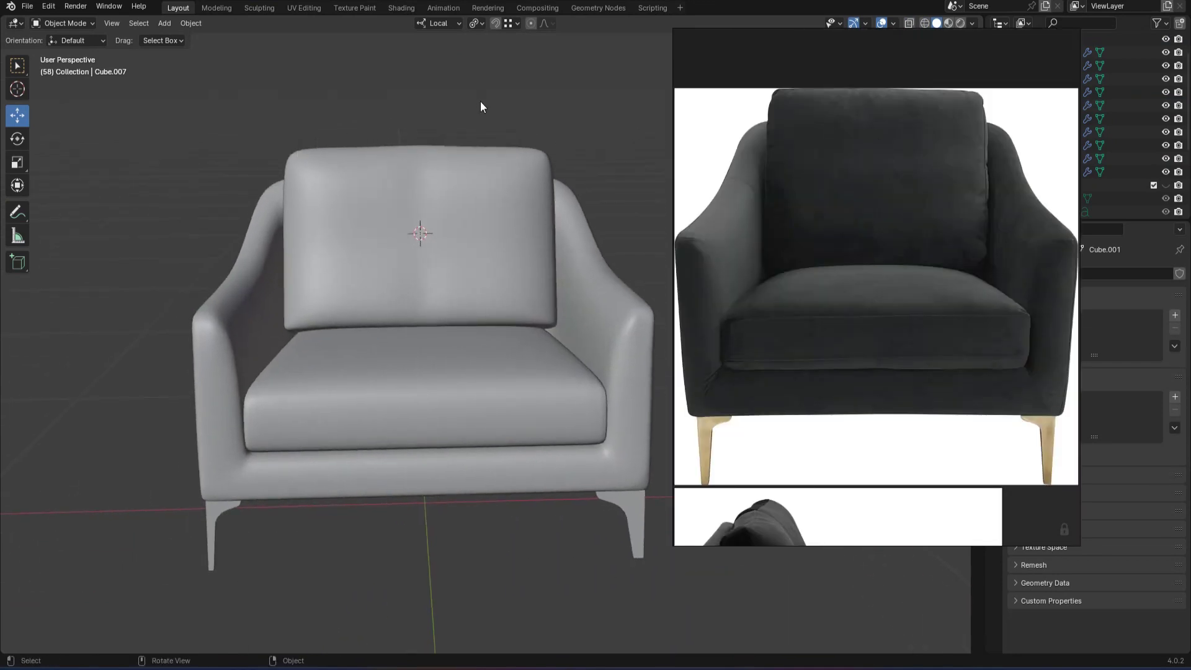
pyautogui.hotkey('shift', 'w')
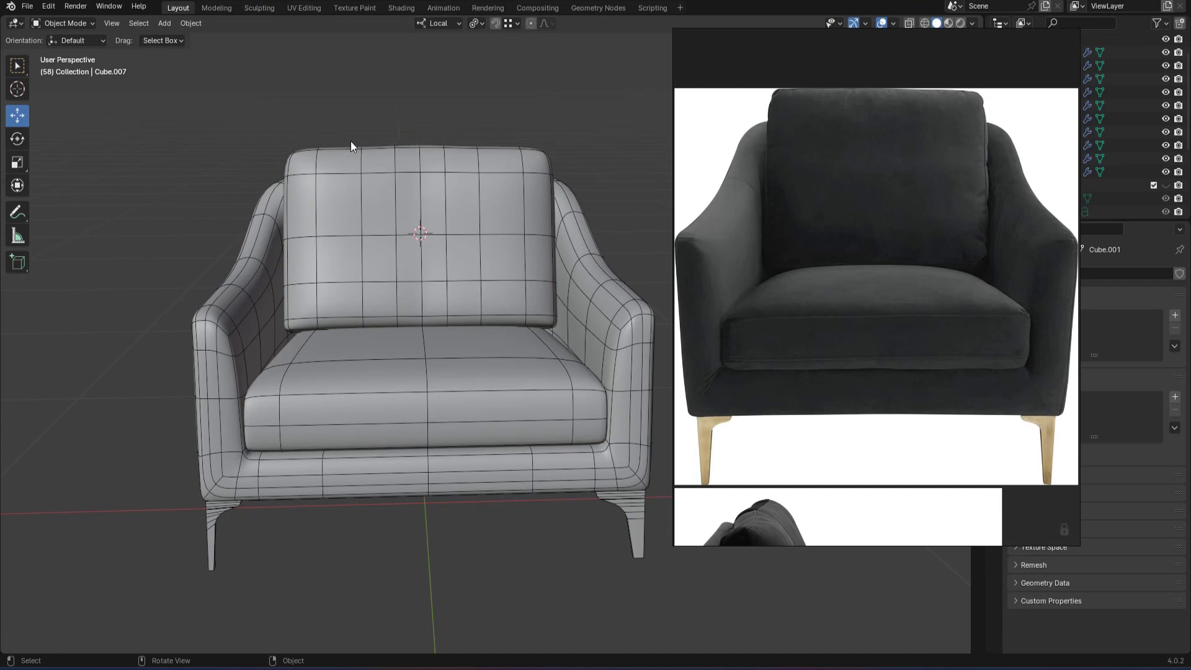
pyautogui.hotkey('shift', 'w')
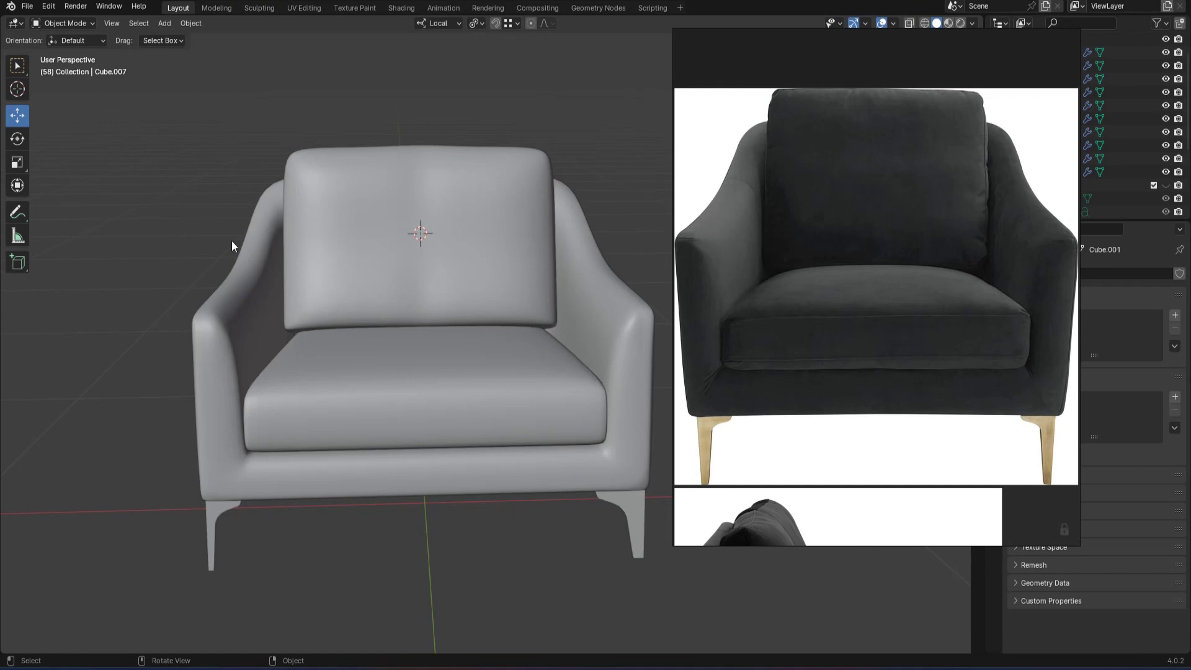
pyautogui.scroll(-2, 816, 222)
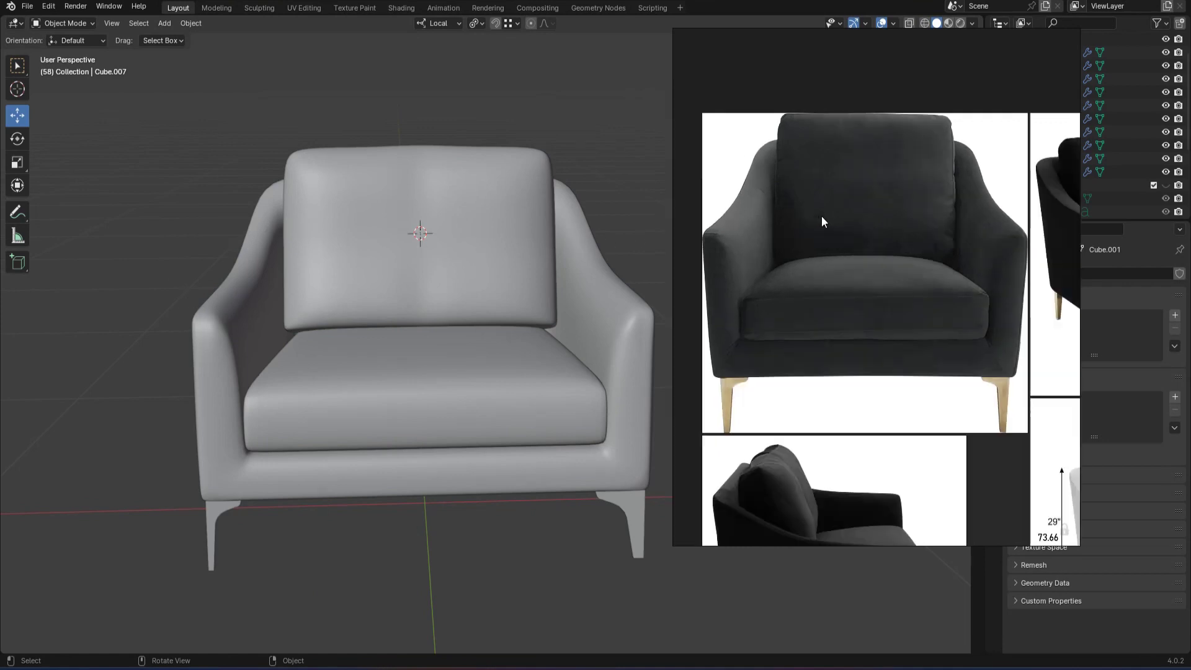
# Check the faces on the armrest's inner side in Edit Mode and save the file.
pyautogui.click(252, 325)
pyautogui.press('Tab')
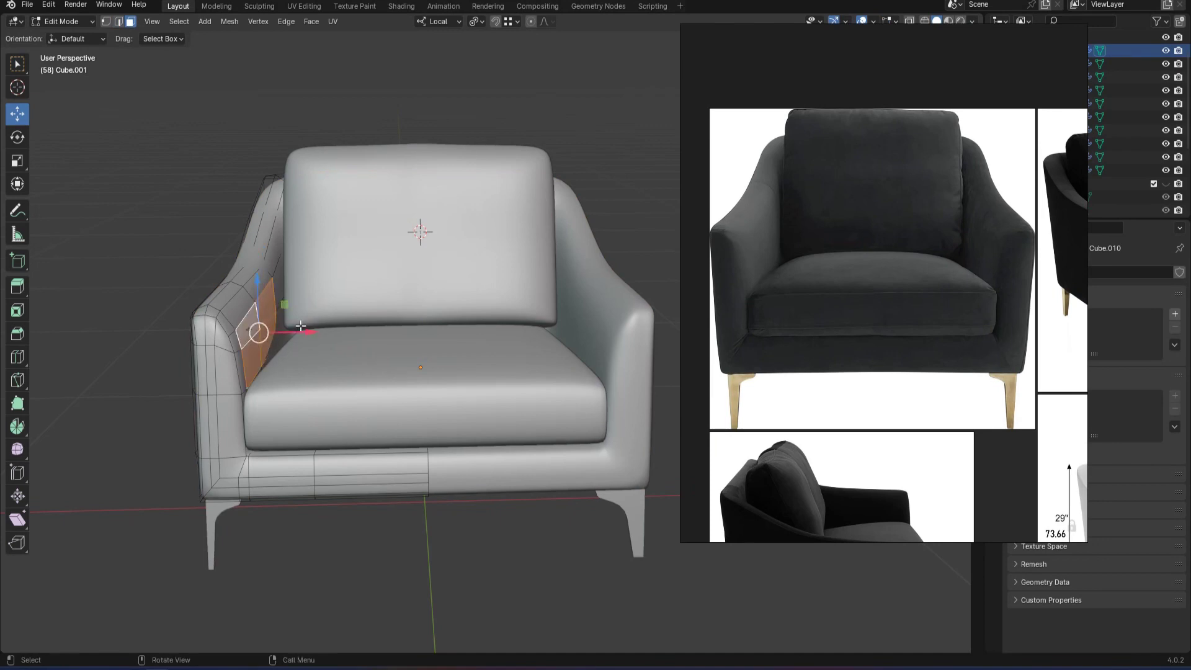
pyautogui.press('Tab')
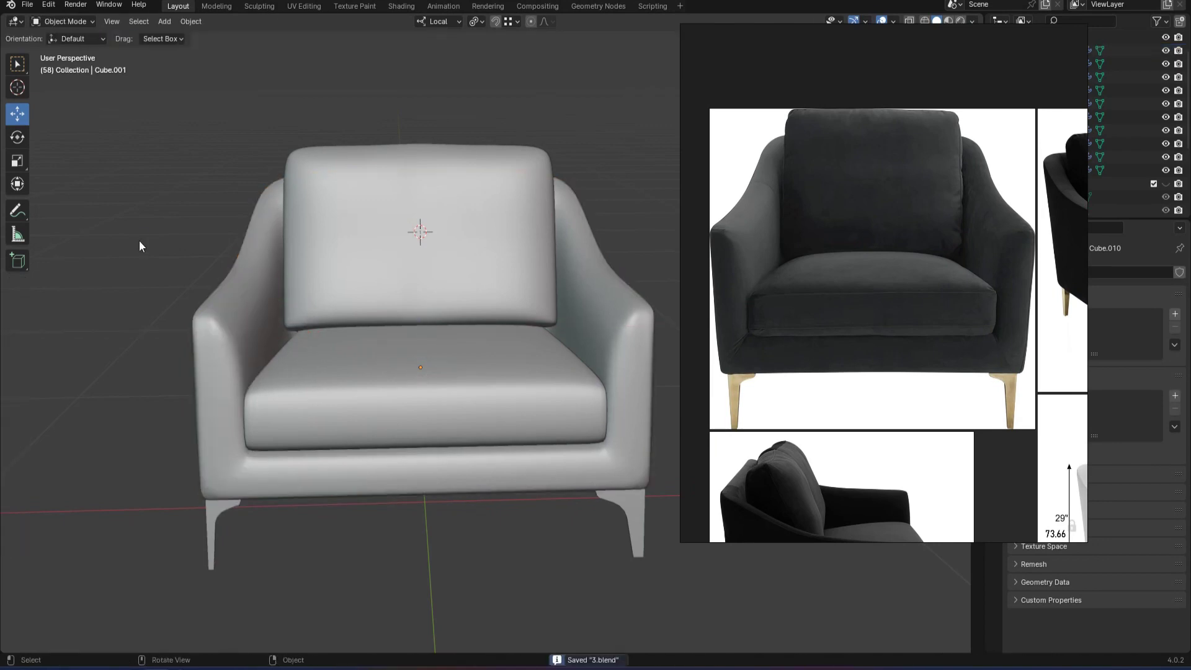
pyautogui.press('Tab')
pyautogui.press('Tab')
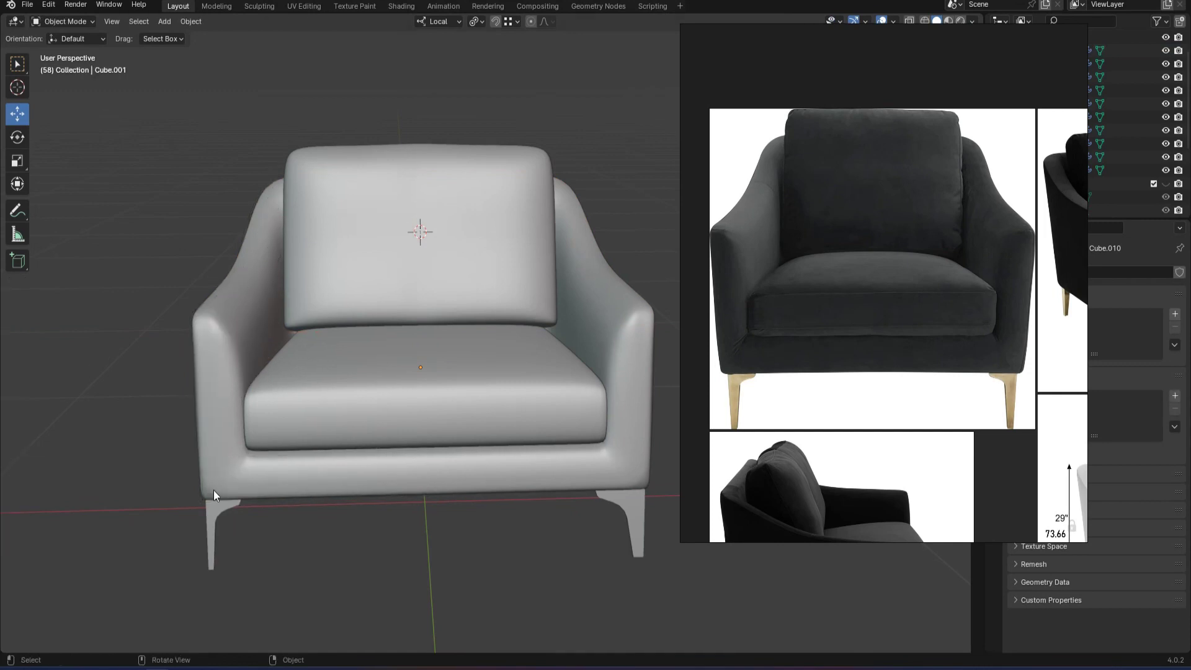
# Compare the chair's lower front corner and front leg with a close-up of the three-quarter reference photo.
pyautogui.moveTo(261, 391); pyautogui.dragTo(339, 392, button='middle')
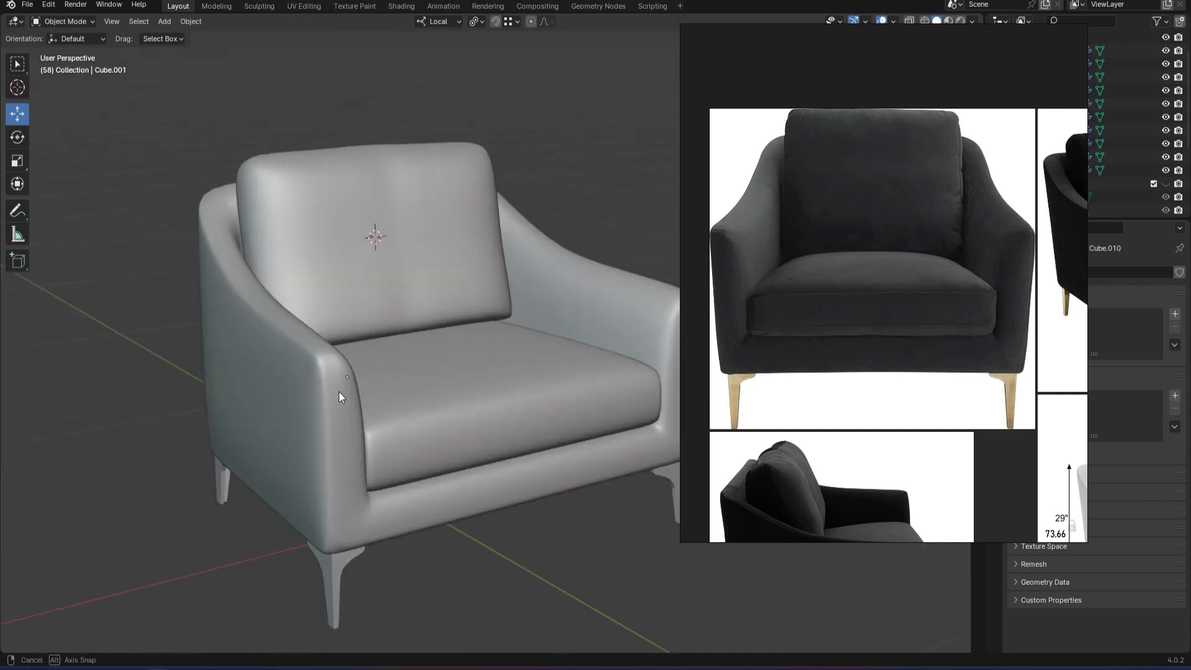
pyautogui.scroll(-5, 778, 327)
pyautogui.scroll(8, 1023, 180)
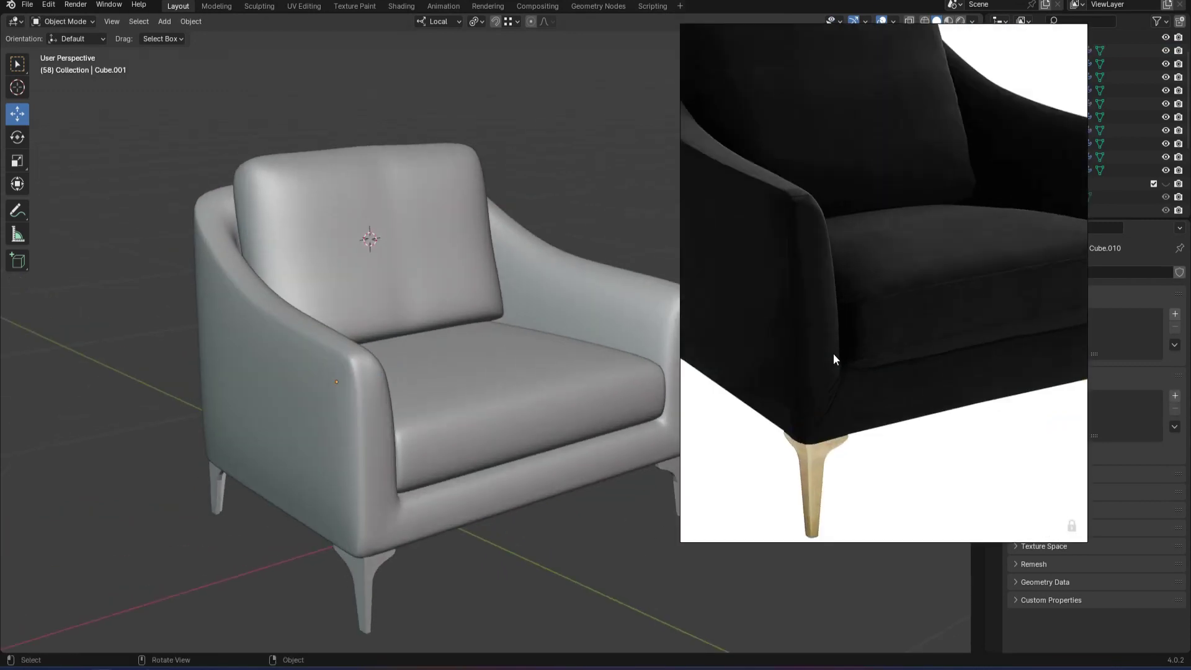
pyautogui.scroll(4, 430, 292)
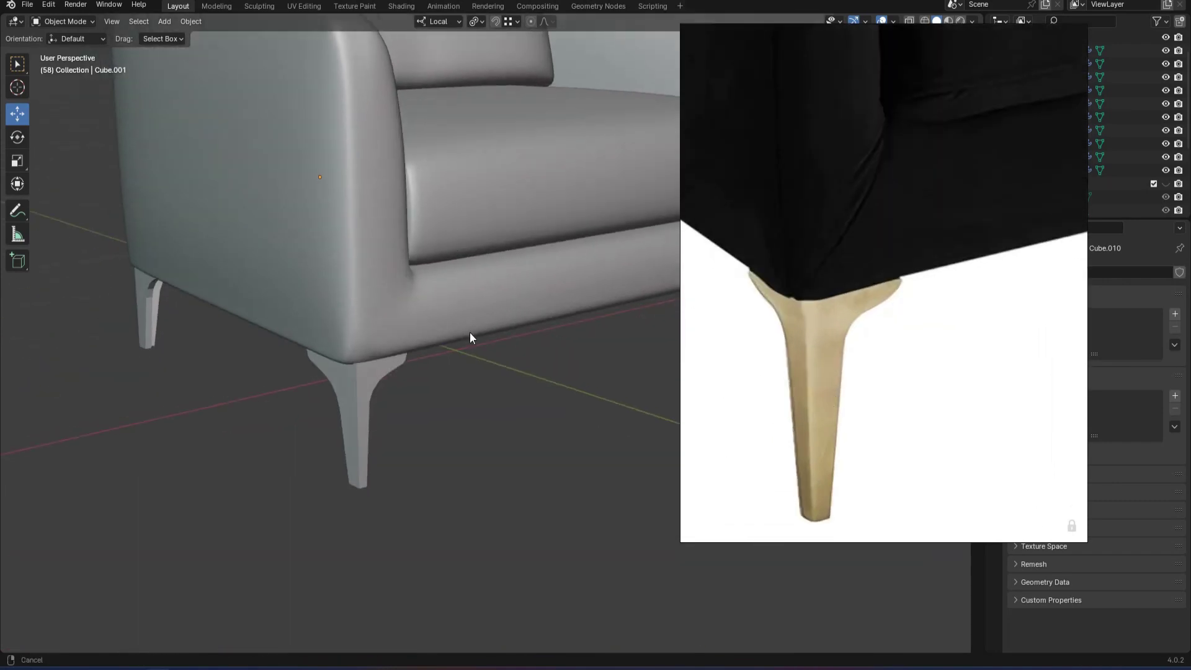
pyautogui.scroll(2, 471, 338)
pyautogui.scroll(-3, 739, 380)
pyautogui.scroll(1, 875, 353)
pyautogui.moveTo(881, 354); pyautogui.dragTo(876, 389)
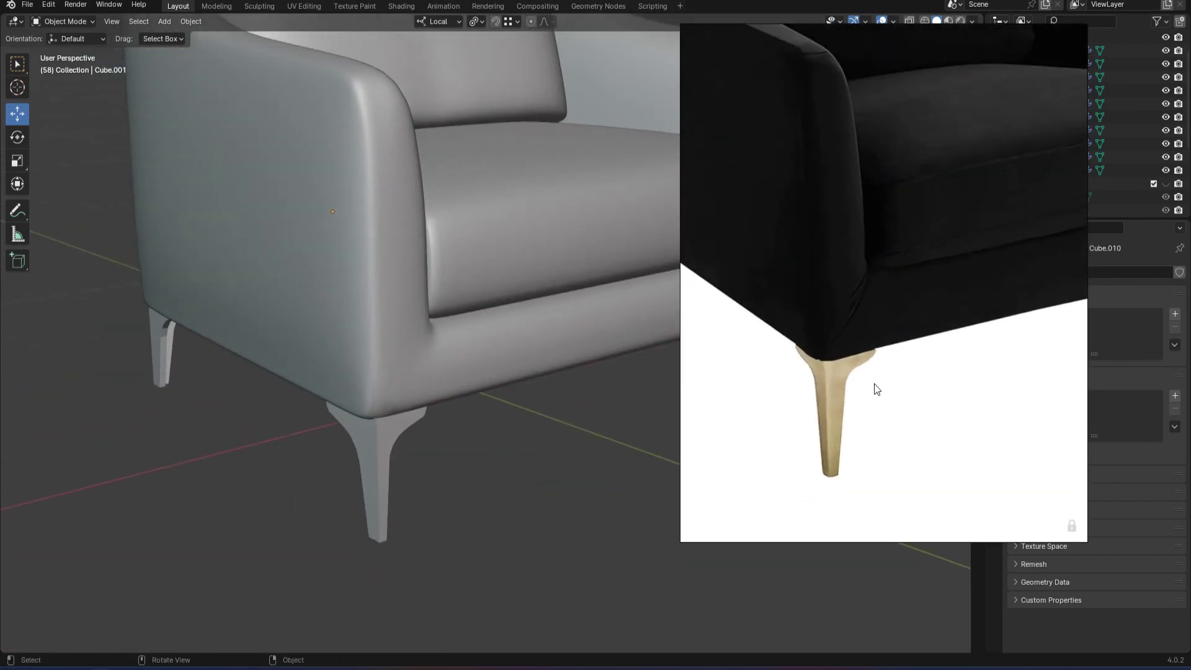
# Select geometry at the tip of the front leg's upper bracket in Edit Mode and nudge it slightly.
pyautogui.click(389, 445)
pyautogui.press('Tab')
pyautogui.keyDown('ctrl'); pyautogui.click(428, 407); pyautogui.keyUp('ctrl')
pyautogui.moveTo(444, 428); pyautogui.dragTo(447, 428)
pyautogui.press('Tab')
pyautogui.click(501, 507)
# Box-select the faces of the front leg's bracket facing the chair's side in wireframe view and delete them.
pyautogui.press('Tab')
pyautogui.moveTo(468, 462); pyautogui.dragTo(490, 449, button='middle')
pyautogui.press('3')
pyautogui.hotkey('shift', 'z')
pyautogui.moveTo(323, 266); pyautogui.dragTo(470, 616)
pyautogui.press('x')
pyautogui.click(570, 328)
pyautogui.press('Tab')
pyautogui.hotkey('shift', 'z')
pyautogui.click(466, 465)
pyautogui.moveTo(465, 464); pyautogui.dragTo(422, 461, button='middle')
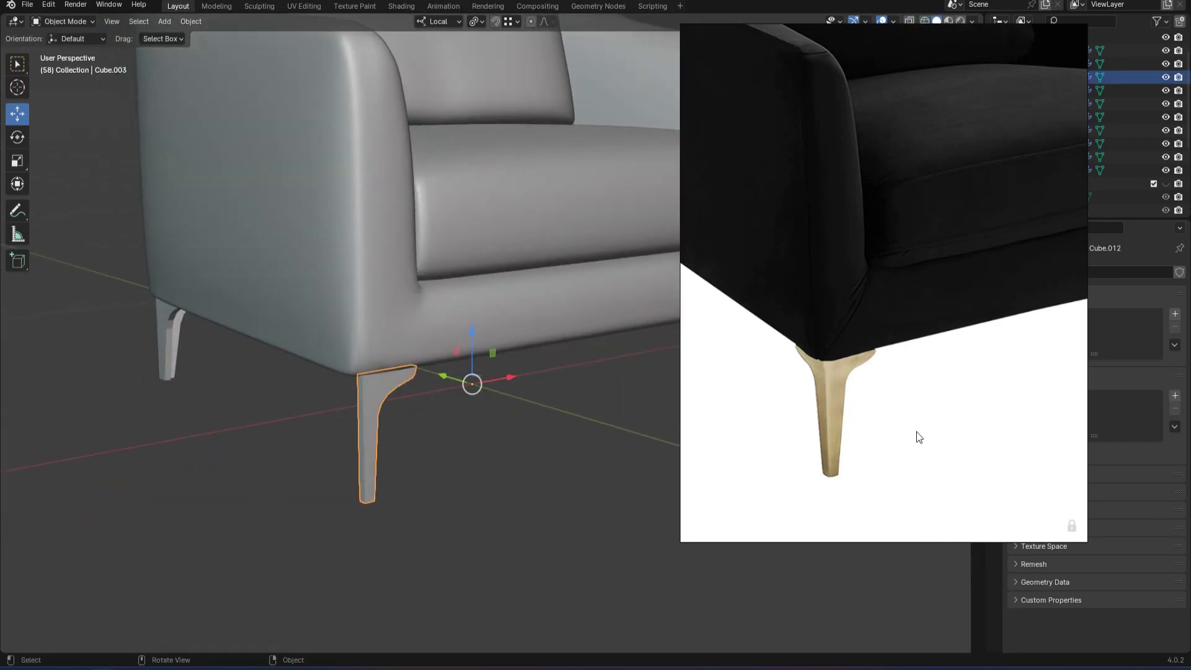
# Minimize the reference board and show the modifiers of the remaining leg object.
pyautogui.hotkey('ctrl', 'm')
pyautogui.scroll(3, 564, 375)
pyautogui.scroll(-3, 564, 375)
pyautogui.click(995, 419)
# Delete the faces of the opposite front leg in wireframe Edit Mode.
pyautogui.scroll(-5, 704, 340)
pyautogui.press('Tab')
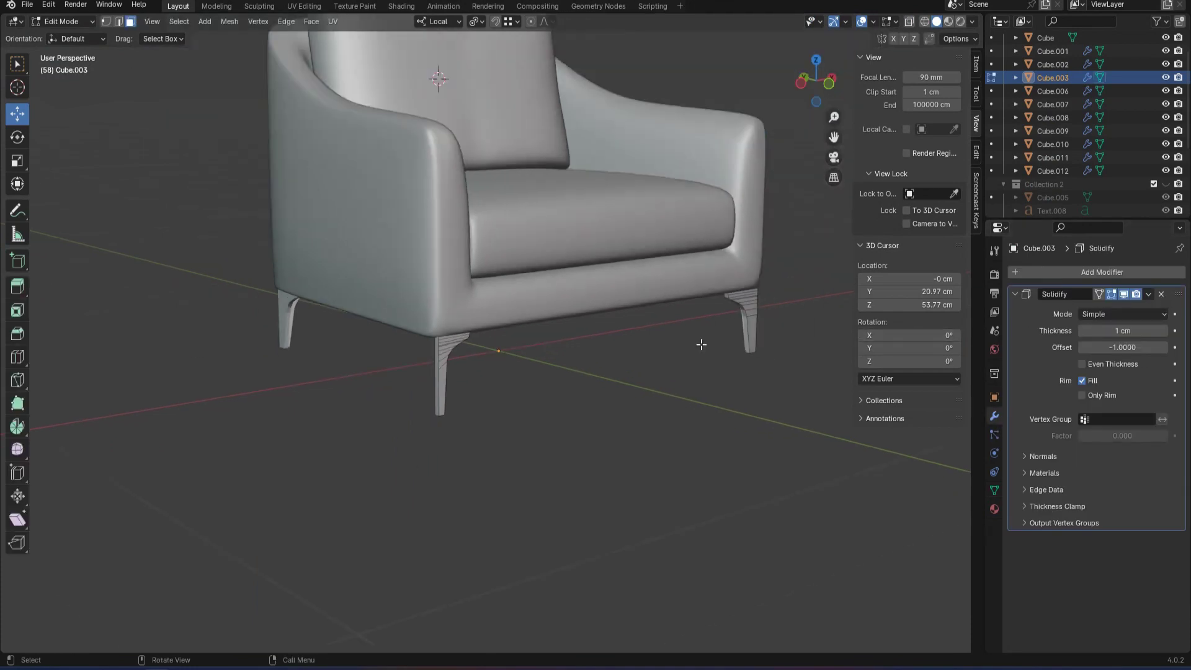
pyautogui.hotkey('shift', 'z')
pyautogui.press('x')
pyautogui.click(734, 258)
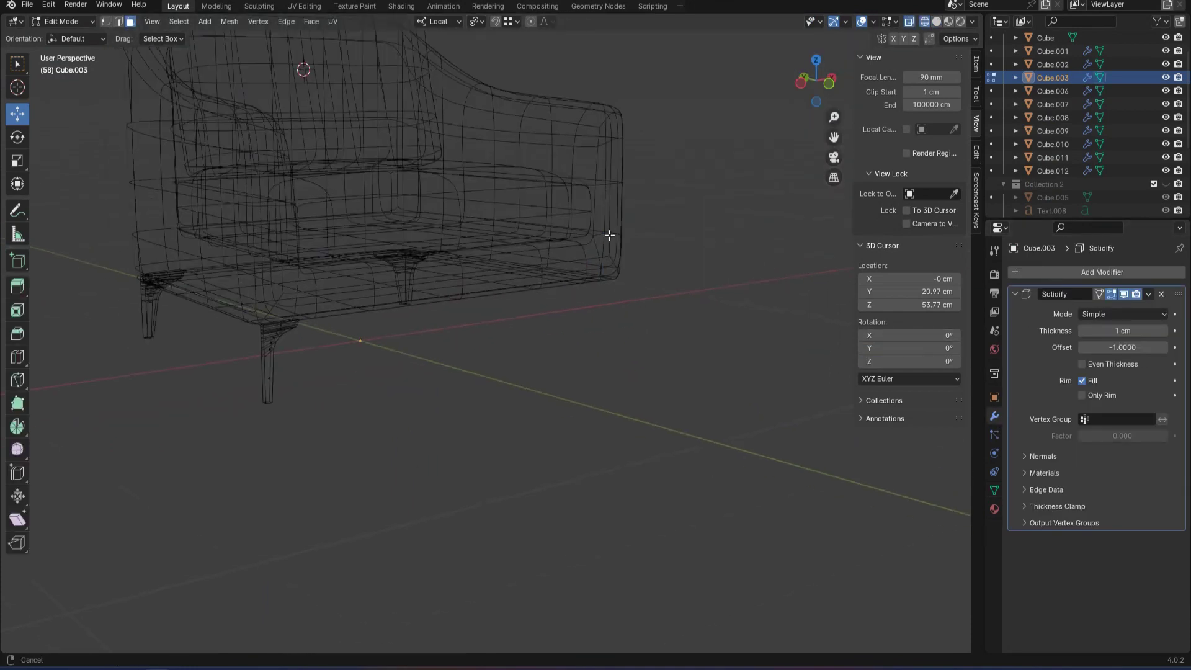
# Duplicate the trimmed front leg half and place the copy beside the original in solid view.
pyautogui.press('Tab')
pyautogui.hotkey('shift', 'z')
pyautogui.scroll(4, 668, 348)
pyautogui.hotkey('shift', 'd')
pyautogui.click(590, 358)
# Snap the 3D cursor to a vertex at the foot of the duplicated leg half and set its origin there.
pyautogui.press('Tab')
pyautogui.click(392, 442)
pyautogui.hotkey('shift', 's')
pyautogui.press('2')
pyautogui.press('Tab')
pyautogui.rightClick(429, 371)
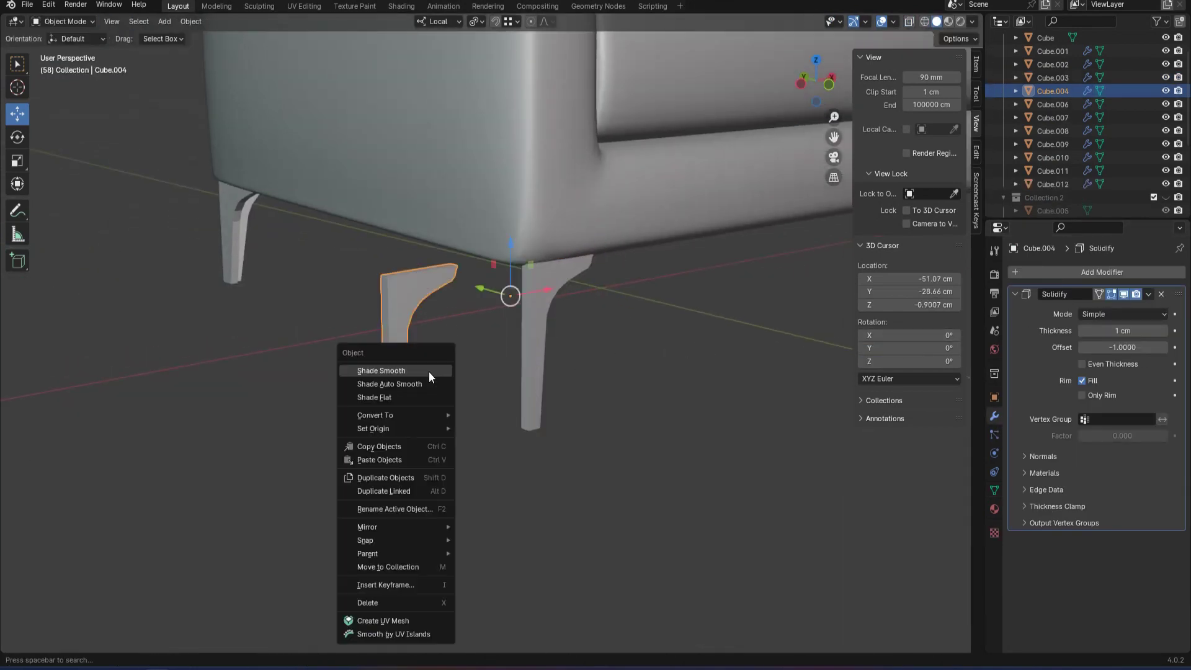
pyautogui.moveTo(434, 429)
pyautogui.click(541, 456)
# Rotate the duplicated leg half 180° about Z and recalculate its normals outward.
pyautogui.write('rz180')
pyautogui.press('Return')
pyautogui.press('Tab')
pyautogui.press('Tab')
pyautogui.press('Tab')
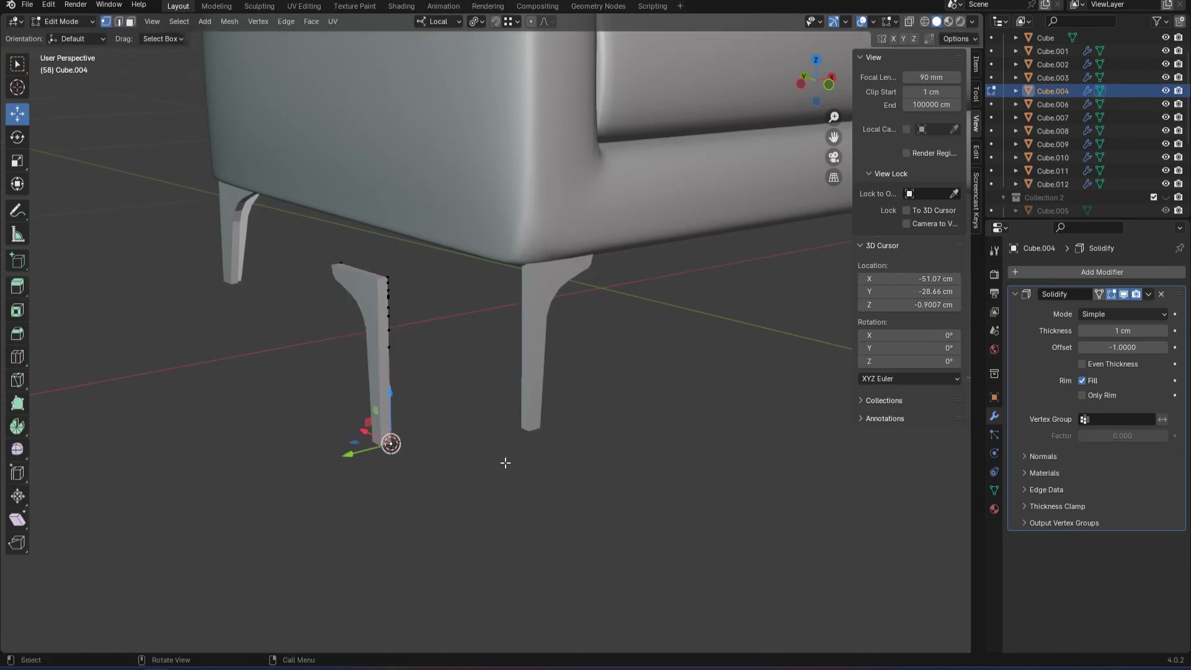
pyautogui.press('a')
pyautogui.hotkey('shift', 'n')
pyautogui.moveTo(479, 431); pyautogui.dragTo(471, 436, button='middle')
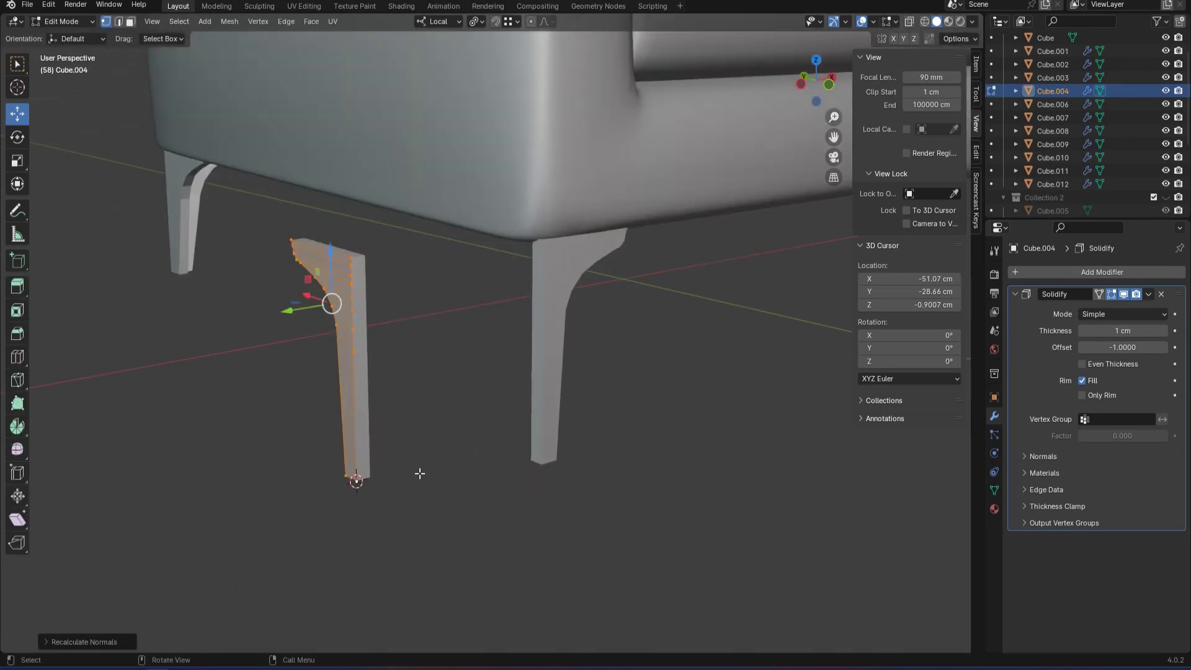
# Move the rotated leg half with snapping so its foot lines up with the original leg half under the chair corner.
pyautogui.press('Tab')
pyautogui.press('g')
pyautogui.keyDown('ctrl'); pyautogui.click(565, 448); pyautogui.keyUp('ctrl')
pyautogui.hotkey('shift', 'z')
pyautogui.press('KP_Decimal')
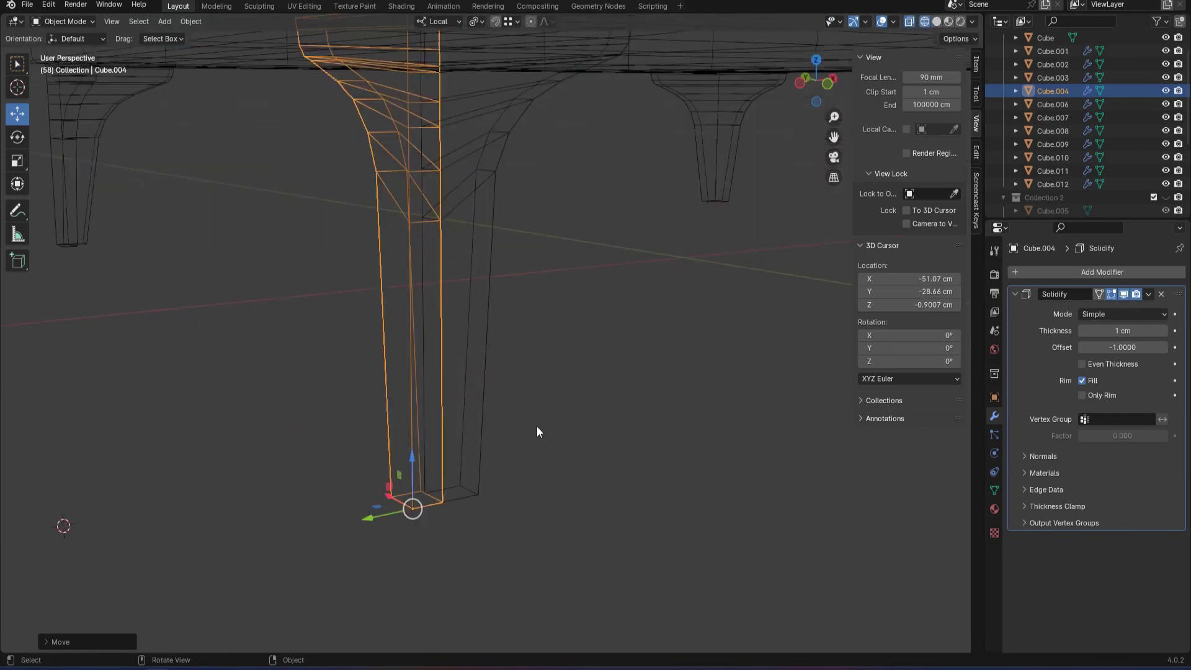
pyautogui.keyDown('shift'); pyautogui.click(460, 498); pyautogui.keyUp('shift')
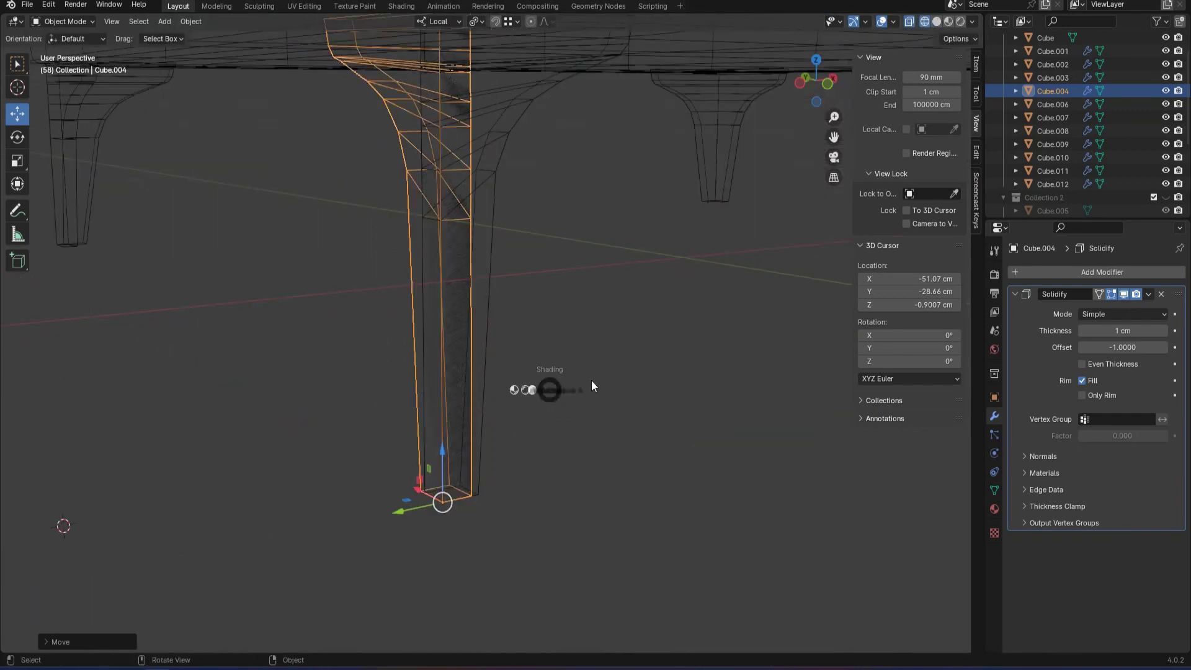
# Join the two front leg halves into one object and merge their overlapping vertices by distance.
pyautogui.hotkey('shift', 'z')
pyautogui.hotkey('ctrl', 'j')
pyautogui.scroll(-3, 519, 258)
pyautogui.press('Tab')
pyautogui.press('m')
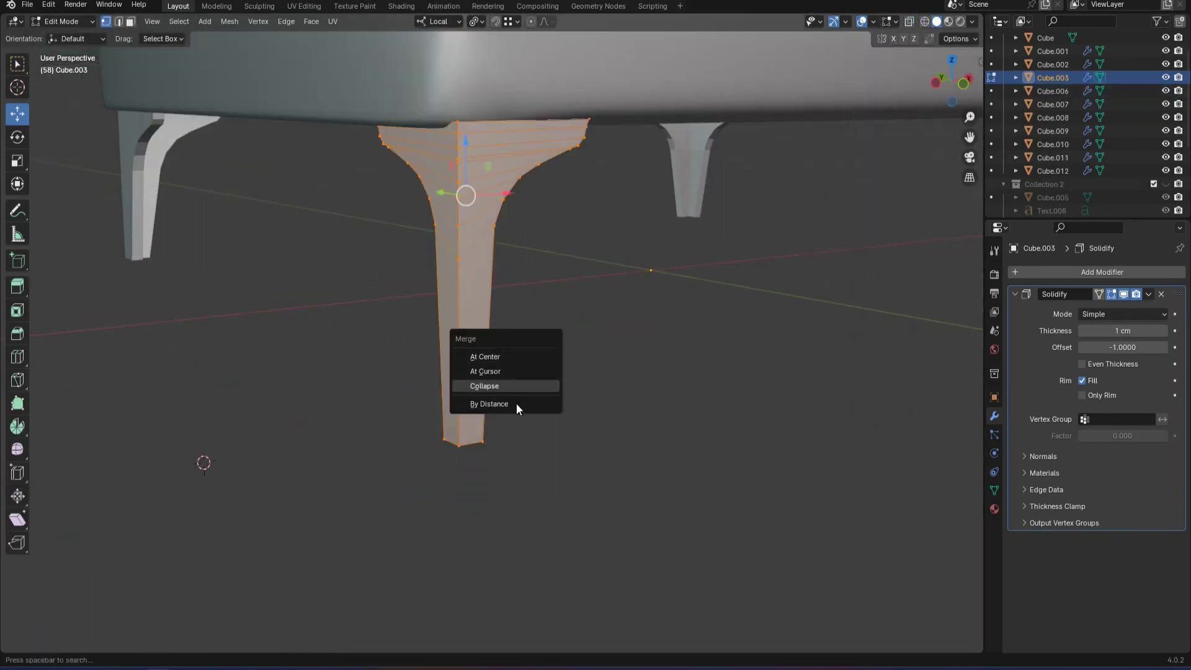
pyautogui.click(524, 403)
pyautogui.press('Tab')
# Add a Mirror modifier on X to the joined front leg and place it above Solidify in the stack.
pyautogui.scroll(-3, 660, 371)
pyautogui.moveTo(660, 371); pyautogui.dragTo(661, 427, button='middle')
pyautogui.click(355, 481)
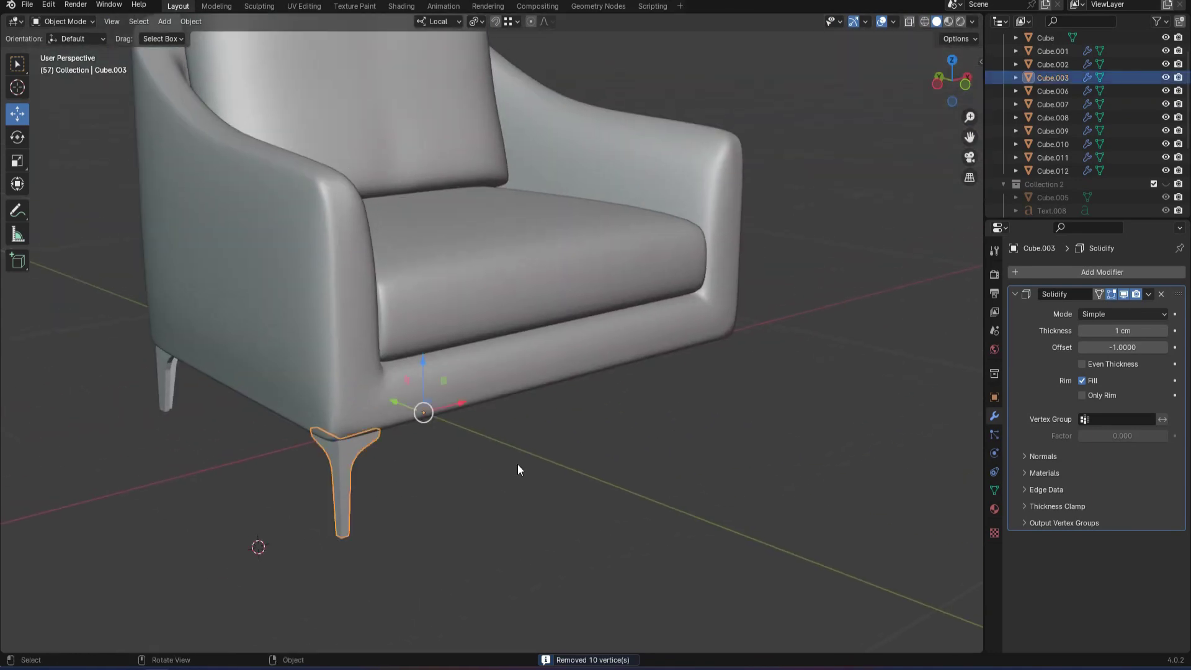
pyautogui.moveTo(355, 481); pyautogui.dragTo(500, 426, button='middle')
pyautogui.press('space')
pyautogui.hotkey('ctrl', 'm')
pyautogui.moveTo(638, 415); pyautogui.dragTo(670, 459, button='middle')
pyautogui.press('space')
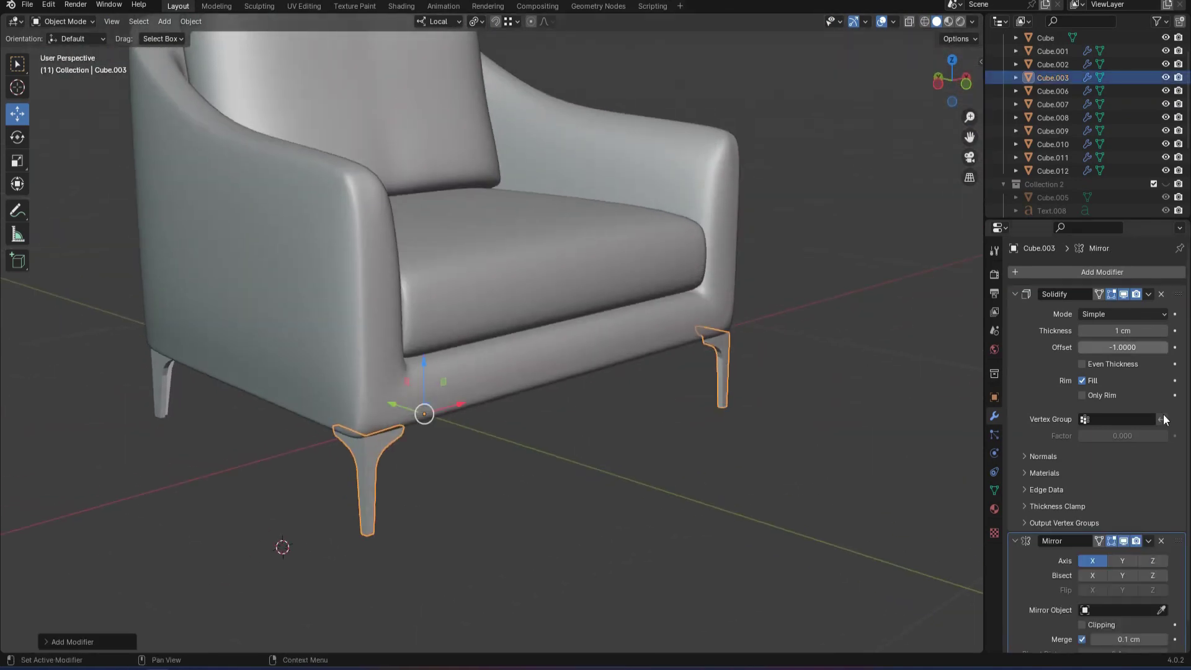
pyautogui.moveTo(1178, 543); pyautogui.dragTo(1185, 277)
pyautogui.keyDown('shift'); pyautogui.moveTo(757, 240); pyautogui.dragTo(773, 294, button='middle'); pyautogui.keyUp('shift')
pyautogui.scroll(-2, 665, 340)
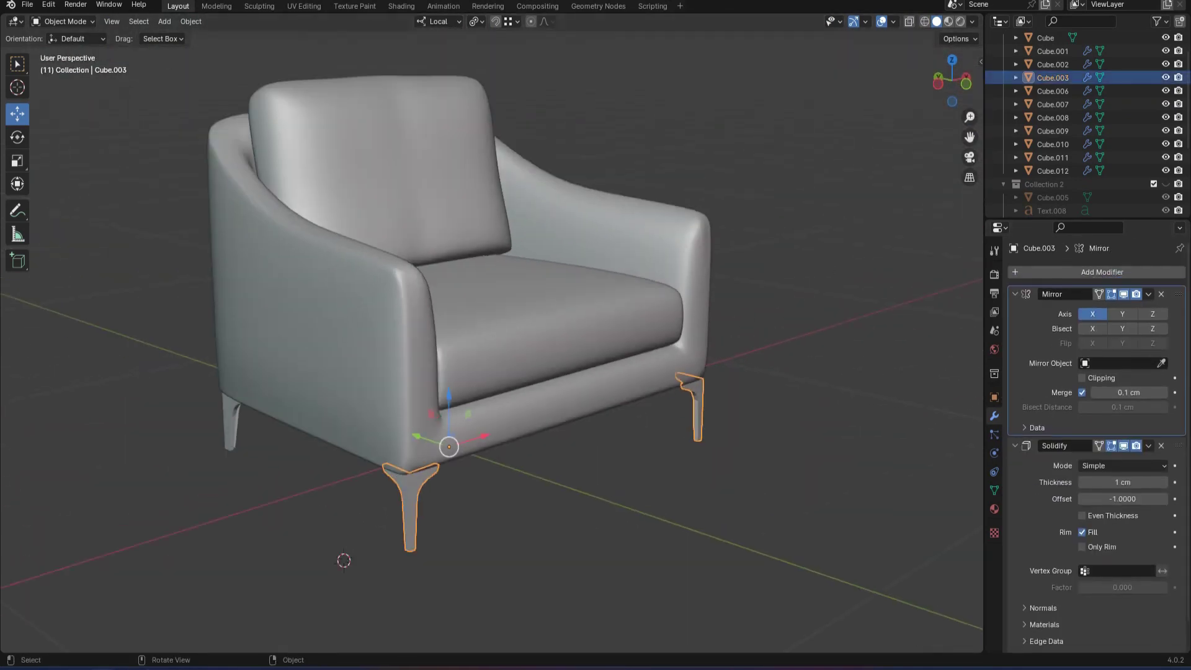
# Following the reference photo, shift the lengthwise edge on one side of the front leg and adjust its foot vertex for the taper.
pyautogui.hotkey('alt', 'Tab')
pyautogui.click(678, 572)
pyautogui.scroll(2, 428, 479)
pyautogui.scroll(-2, 843, 405)
pyautogui.scroll(3, 380, 559)
pyautogui.keyDown('shift'); pyautogui.moveTo(380, 558); pyautogui.dragTo(371, 457, button='middle'); pyautogui.keyUp('shift')
pyautogui.click(372, 458)
pyautogui.press('Tab')
pyautogui.click(402, 544)
pyautogui.keyDown('ctrl'); pyautogui.click(448, 361); pyautogui.keyUp('ctrl')
pyautogui.moveTo(447, 396); pyautogui.dragTo(468, 392)
pyautogui.click(398, 538)
pyautogui.moveTo(437, 524); pyautogui.dragTo(432, 524)
# Shift the lengthwise edge on the front leg's other side and adjust its foot vertex to match the taper.
pyautogui.click(374, 537)
pyautogui.keyDown('ctrl'); pyautogui.click(322, 365); pyautogui.keyUp('ctrl')
pyautogui.moveTo(315, 387); pyautogui.dragTo(312, 386)
pyautogui.click(371, 538)
pyautogui.moveTo(340, 525); pyautogui.dragTo(342, 525)
pyautogui.press('Tab')
# Compare the armchair and its front legs with the reference photo from a similar angle.
pyautogui.click(501, 489)
pyautogui.scroll(-3, 501, 488)
pyautogui.scroll(-3, 506, 509)
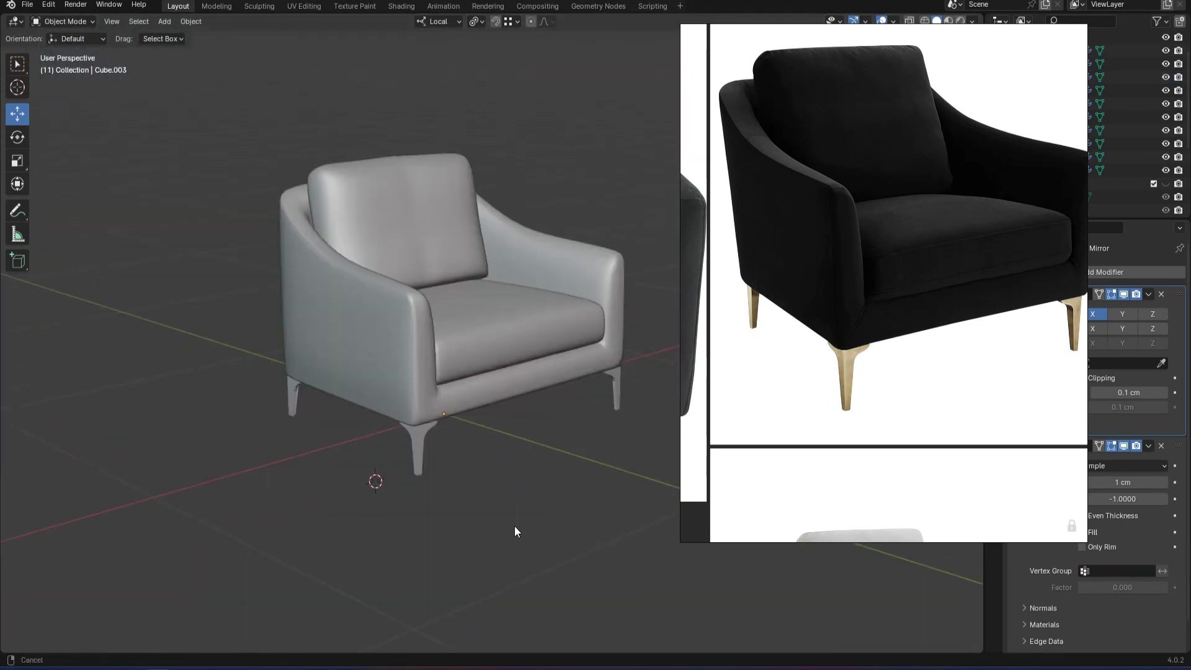
pyautogui.scroll(3, 452, 314)
pyautogui.moveTo(938, 112); pyautogui.dragTo(894, 175, button='middle')
pyautogui.moveTo(428, 430); pyautogui.dragTo(435, 433, button='middle')
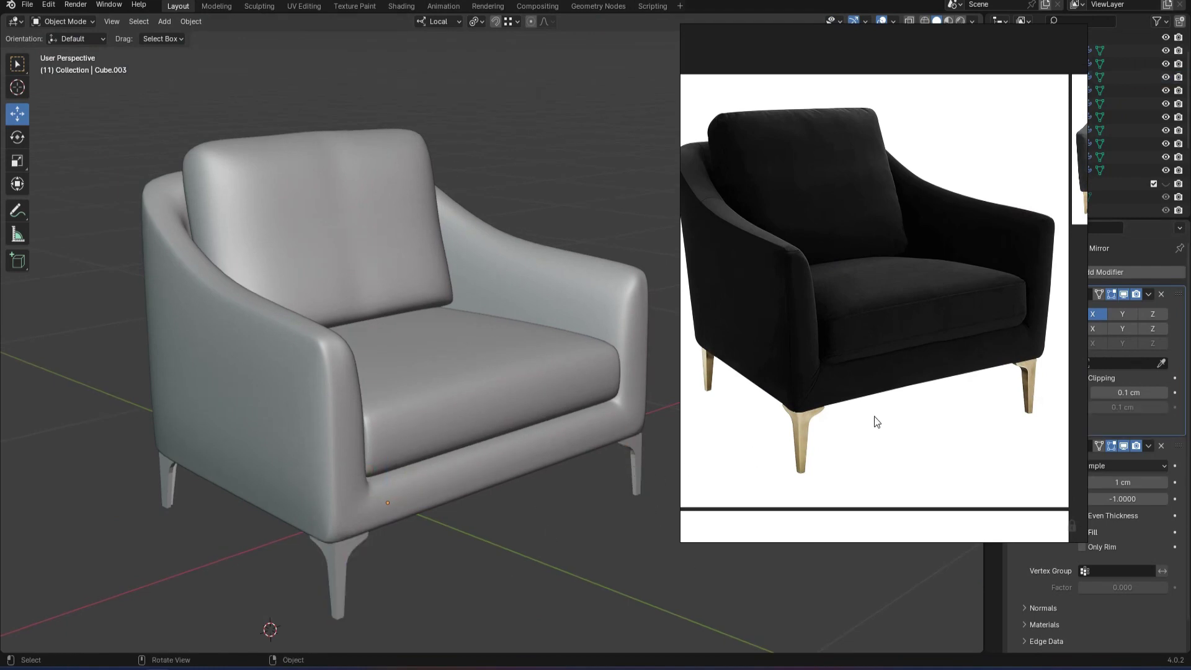
pyautogui.moveTo(877, 422); pyautogui.dragTo(816, 379)
# Apply the Solidify modifier of the front legs, leaving only the Mirror modifier.
pyautogui.hotkey('ctrl', 'x')
pyautogui.hotkey('ctrl', 'z')
pyautogui.hotkey('ctrl', 'z')
pyautogui.hotkey('ctrl', 'z')
pyautogui.hotkey('ctrl', 'z')
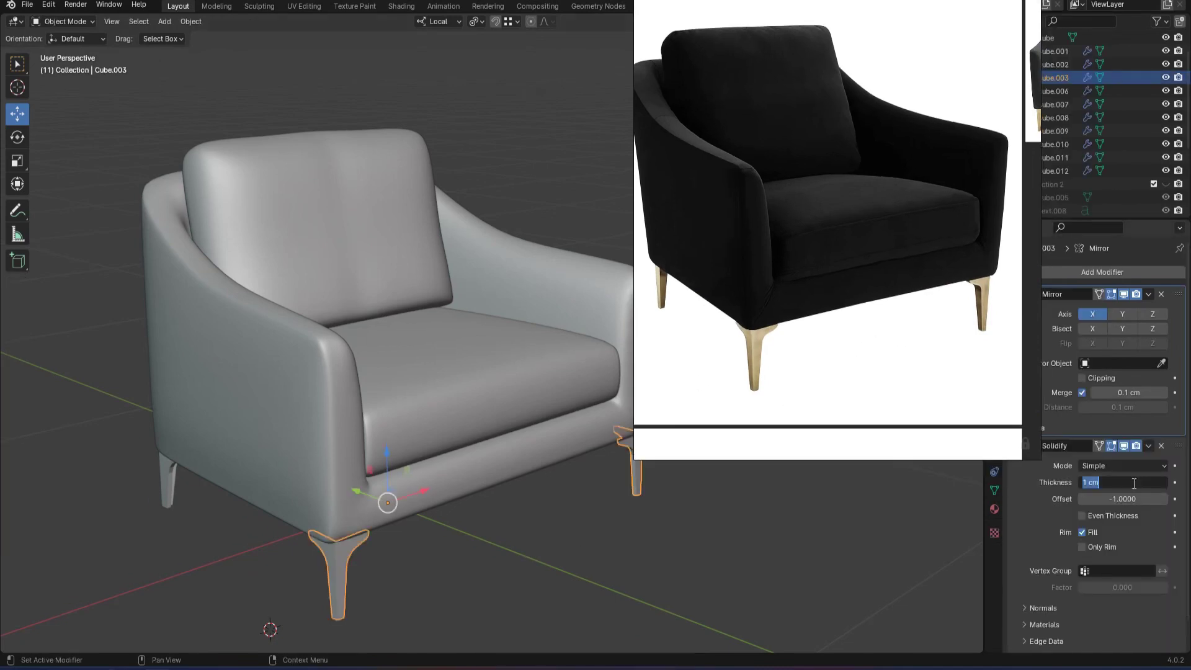
pyautogui.click(1148, 446)
pyautogui.click(1117, 461)
# Move the reference board aside and select the inner corner vertex at the front leg's foot in Edit Mode.
pyautogui.moveTo(838, 434); pyautogui.dragTo(942, 375)
pyautogui.keyDown('alt'); pyautogui.moveTo(721, 384); pyautogui.dragTo(463, 393); pyautogui.keyUp('alt')
pyautogui.scroll(3, 590, 418)
pyautogui.press('Tab')
pyautogui.keyDown('alt'); pyautogui.moveTo(149, 372); pyautogui.dragTo(429, 412, button='middle'); pyautogui.keyUp('alt')
pyautogui.scroll(3, 428, 412)
pyautogui.moveTo(404, 406); pyautogui.dragTo(646, 456)
pyautogui.scroll(-2, 582, 393)
pyautogui.keyDown('alt'); pyautogui.moveTo(652, 314); pyautogui.dragTo(697, 436, button='middle'); pyautogui.keyUp('alt')
pyautogui.keyDown('alt'); pyautogui.moveTo(696, 436); pyautogui.dragTo(563, 414); pyautogui.keyUp('alt')
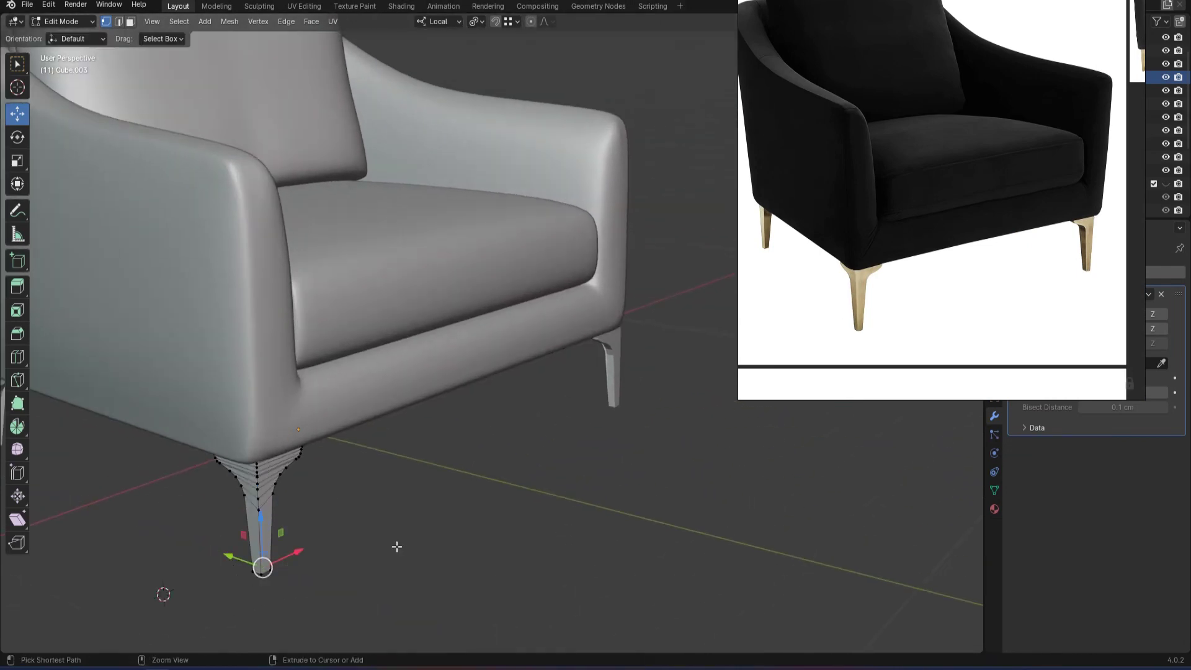
pyautogui.keyDown('alt'); pyautogui.keyDown('shift'); pyautogui.moveTo(397, 547); pyautogui.dragTo(595, 347); pyautogui.keyUp('shift'); pyautogui.keyUp('alt')
pyautogui.keyDown('alt'); pyautogui.moveTo(596, 347); pyautogui.dragTo(545, 327); pyautogui.keyUp('alt')
pyautogui.keyDown('alt'); pyautogui.scroll(2, 545, 327); pyautogui.keyUp('alt')
pyautogui.scroll(3, 545, 327)
pyautogui.keyDown('alt'); pyautogui.moveTo(459, 304); pyautogui.dragTo(362, 236); pyautogui.keyUp('alt')
pyautogui.scroll(2, 373, 248)
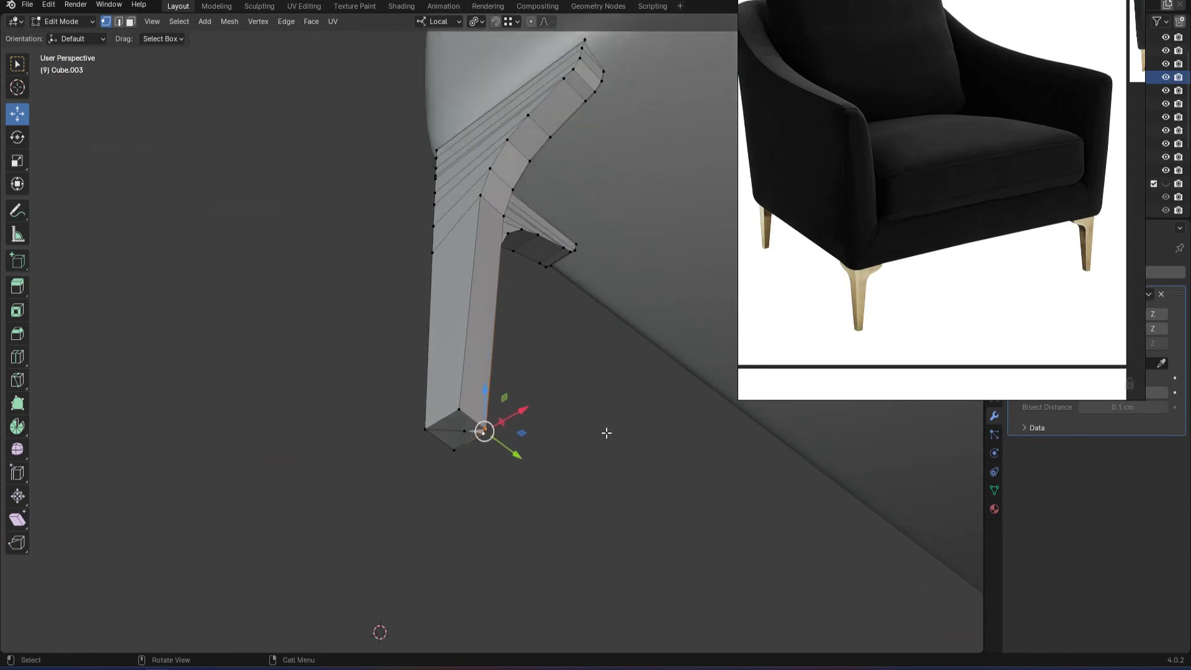
pyautogui.press('g')
pyautogui.press('y')
pyautogui.rightClick(590, 423)
pyautogui.press('g')
pyautogui.press('y')
pyautogui.rightClick(584, 412)
pyautogui.press('g')
pyautogui.press('z')
pyautogui.press('z')
pyautogui.rightClick(560, 411)
pyautogui.press('g')
pyautogui.press('x')
pyautogui.rightClick(577, 427)
# Nudge the inner corner vertex of the front leg's foot to refine its cross-section, and return to Object Mode.
pyautogui.keyDown('alt'); pyautogui.moveTo(481, 446); pyautogui.dragTo(439, 441); pyautogui.keyUp('alt')
pyautogui.scroll(-5, 438, 441)
pyautogui.keyDown('alt'); pyautogui.moveTo(438, 441); pyautogui.dragTo(478, 583, button='middle'); pyautogui.keyUp('alt')
pyautogui.scroll(2, 474, 393)
pyautogui.keyDown('alt'); pyautogui.moveTo(474, 393); pyautogui.dragTo(412, 534); pyautogui.keyUp('alt')
pyautogui.moveTo(412, 533); pyautogui.dragTo(537, 583, button='middle')
pyautogui.scroll(-1, 496, 583)
pyautogui.moveTo(302, 563); pyautogui.dragTo(303, 566)
pyautogui.keyDown('alt'); pyautogui.moveTo(322, 521); pyautogui.dragTo(370, 354); pyautogui.keyUp('alt')
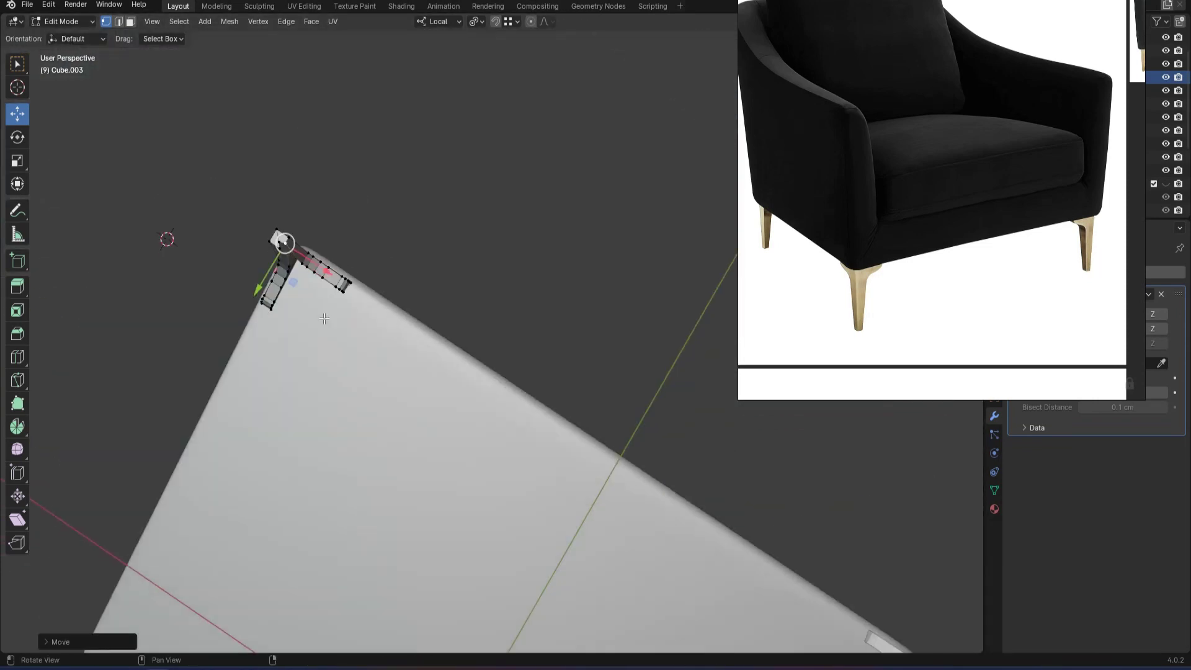
pyautogui.moveTo(279, 257); pyautogui.dragTo(358, 312, button='middle')
pyautogui.moveTo(349, 461); pyautogui.dragTo(346, 454)
pyautogui.press('Tab')
pyautogui.moveTo(345, 454); pyautogui.dragTo(546, 425, button='middle')
pyautogui.click(494, 571)
# Examine the shape of the front leg in the reference photo.
pyautogui.scroll(-2, 494, 569)
pyautogui.scroll(3, 866, 202)
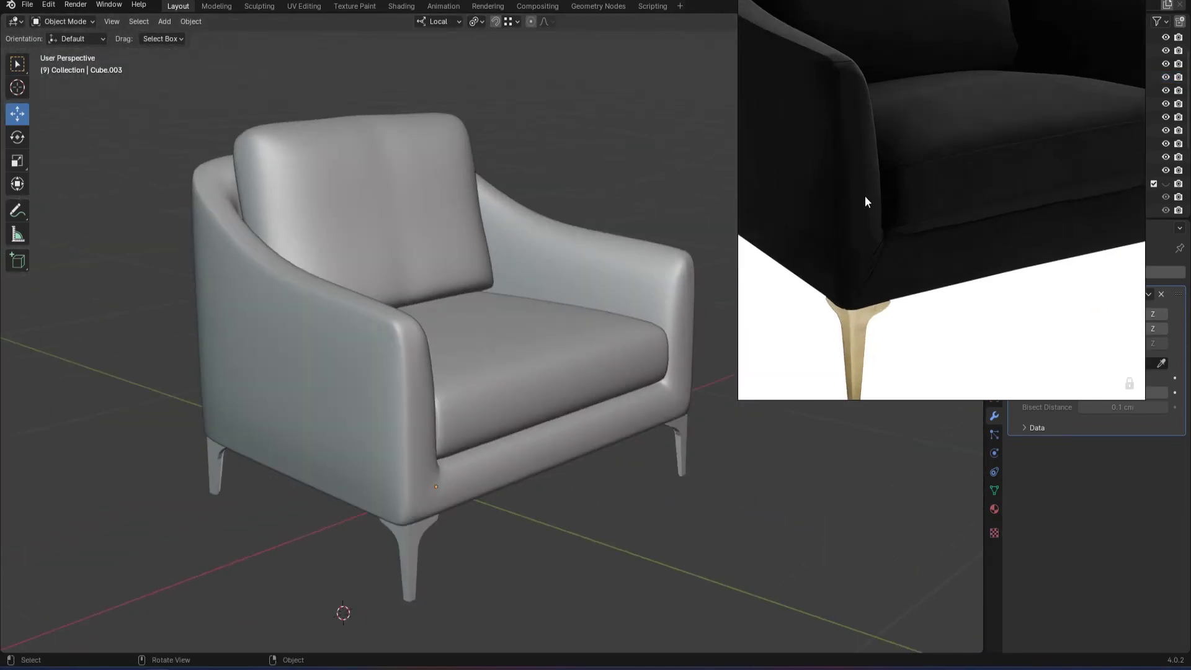
pyautogui.scroll(-5, 876, 251)
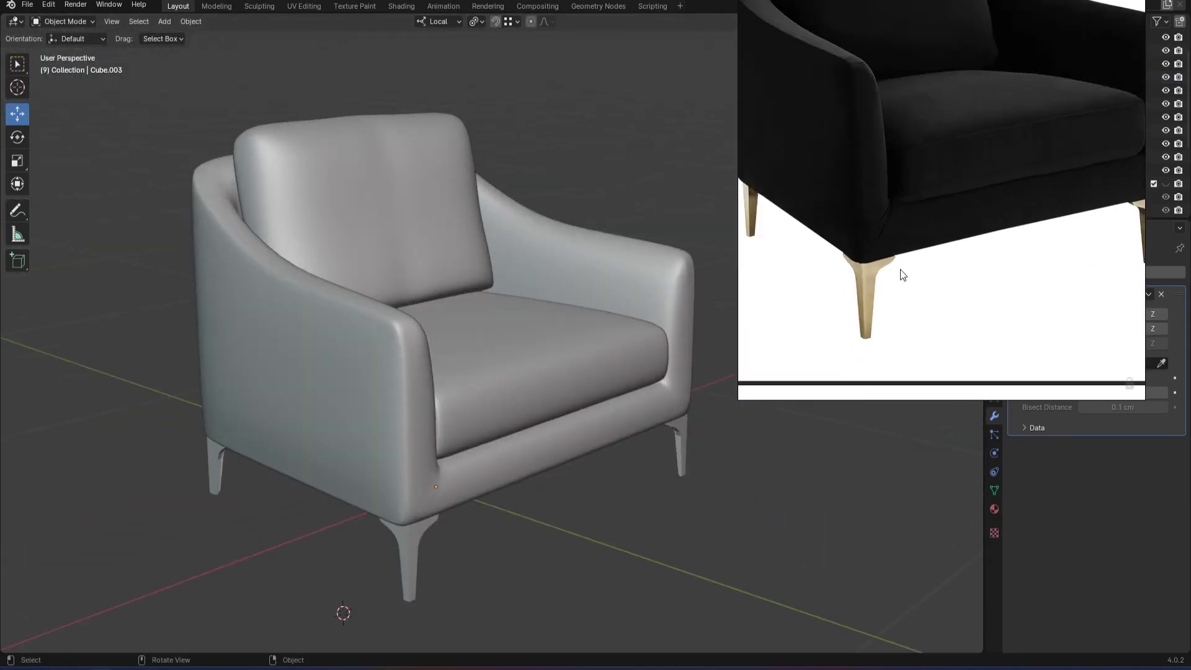